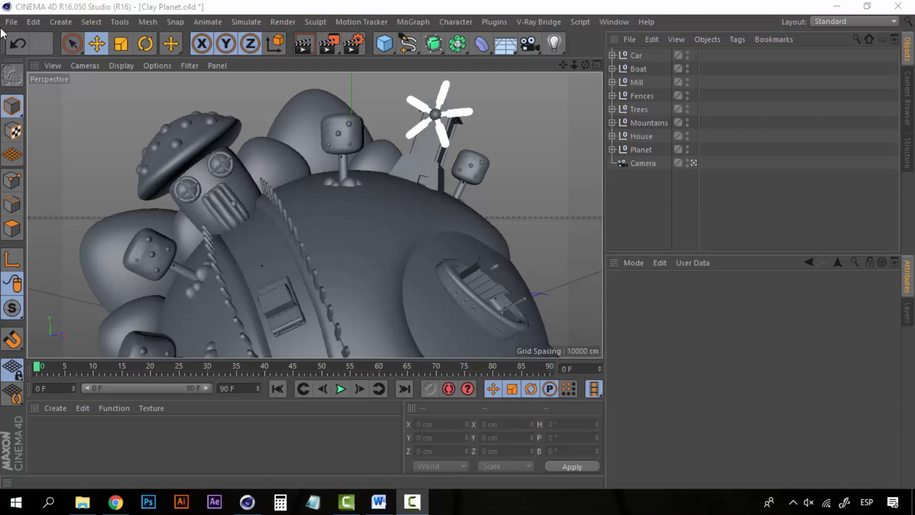
Create a new project and add a default cube at the origin.
key("ctrl+n")
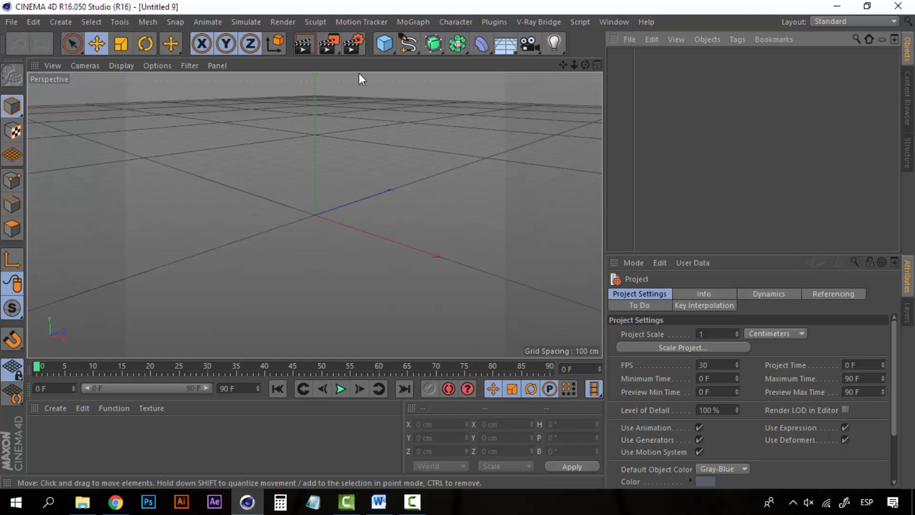
left_click(385, 44)
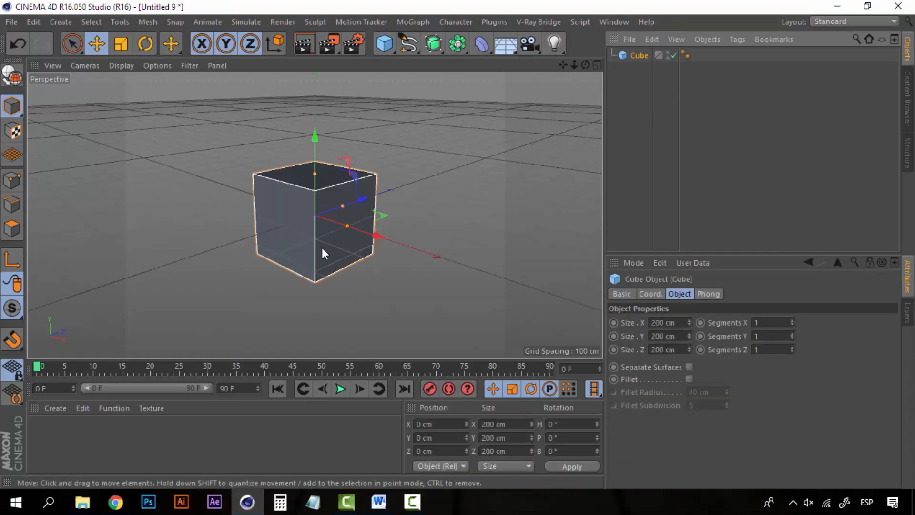
left_click_drag(322, 253, 364, 228, "alt")
scroll(359, 223, "up", 4)
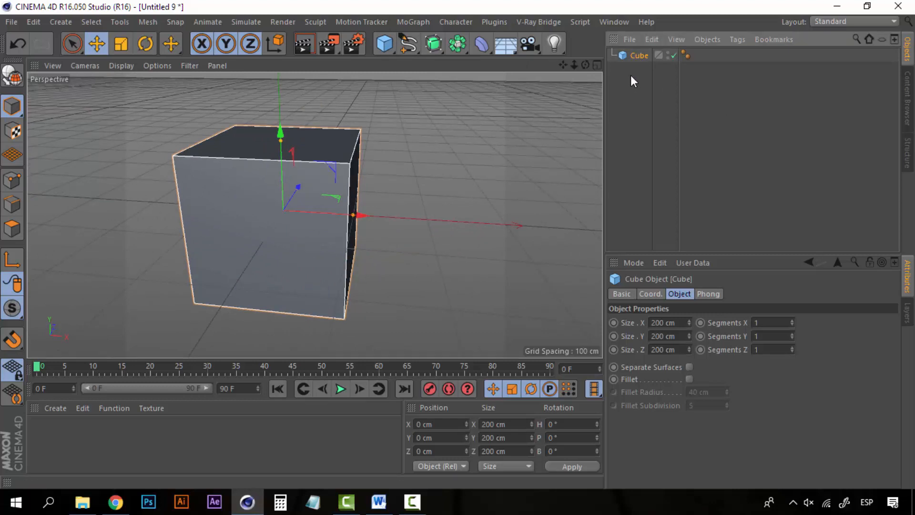
Add a Subdivision Surface and nest the cube under it.
left_click(433, 44, "alt")
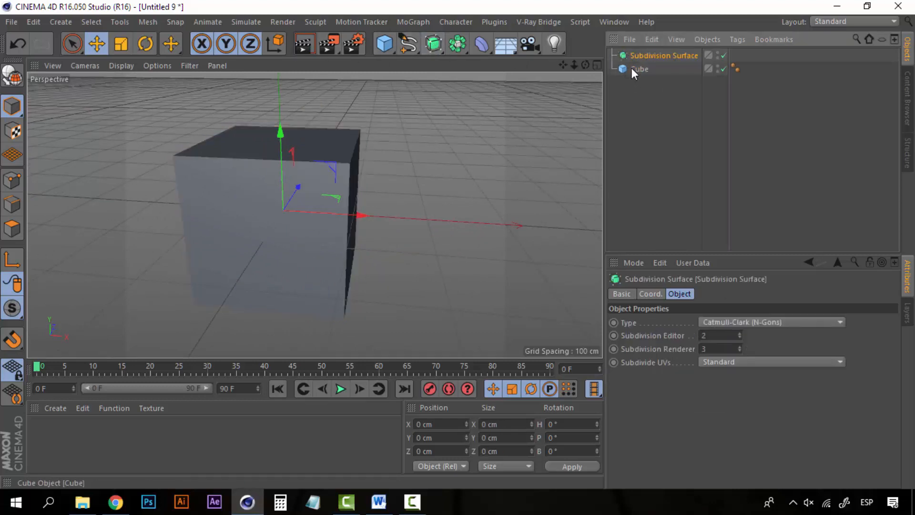
left_click_drag(648, 52, 648, 52)
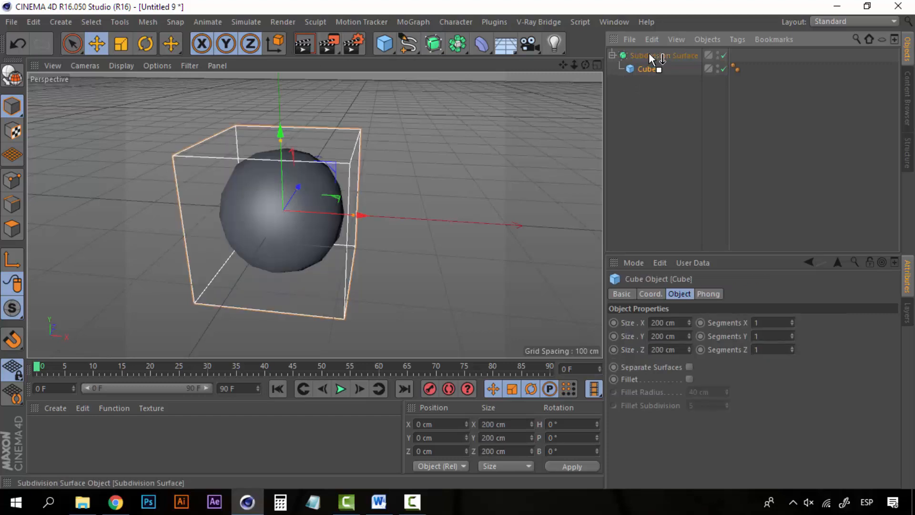
left_click(648, 54)
left_click(645, 69)
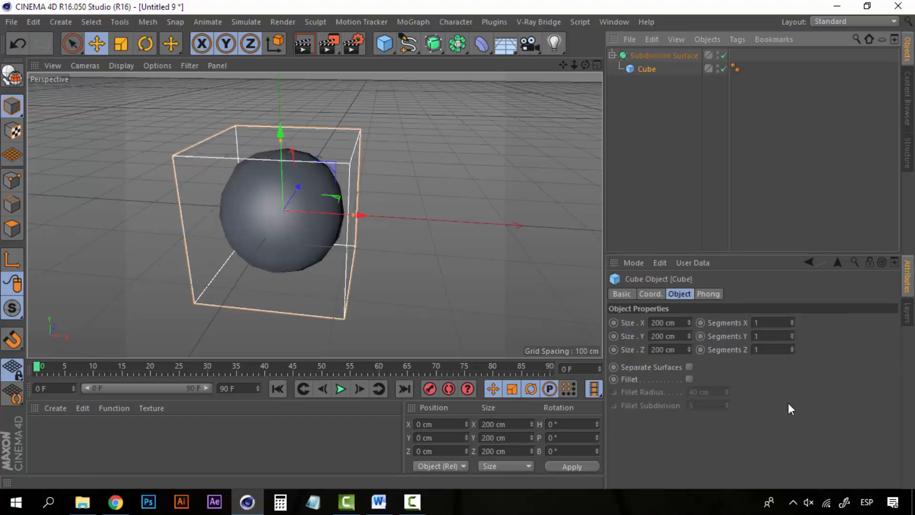
left_click(668, 130)
Set the Subdivision Surface's editor subdivision level to 5.
left_click_drag(365, 273, 286, 245, "alt")
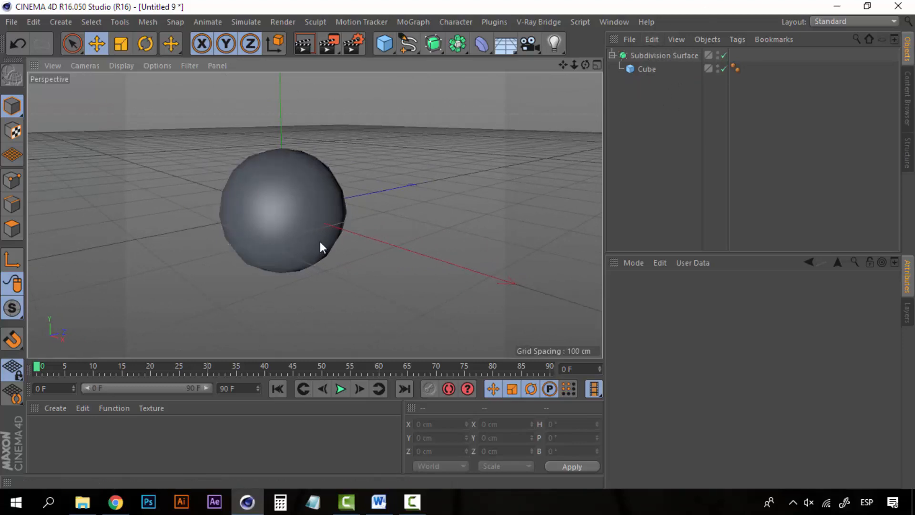
left_click(646, 57)
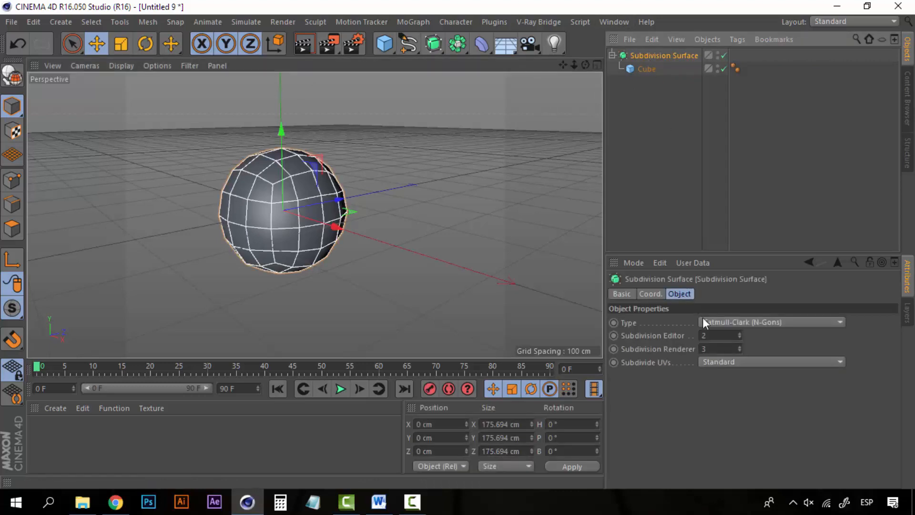
left_click(708, 335)
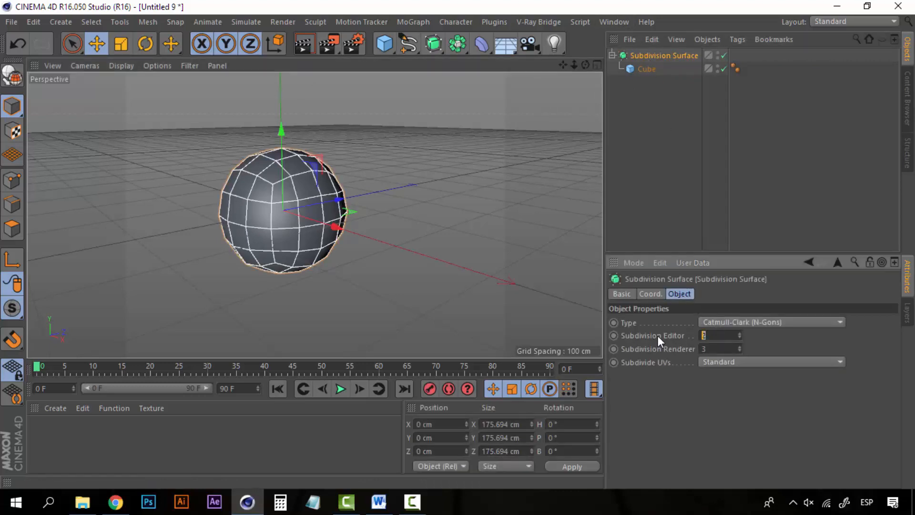
type("5")
key("Return")
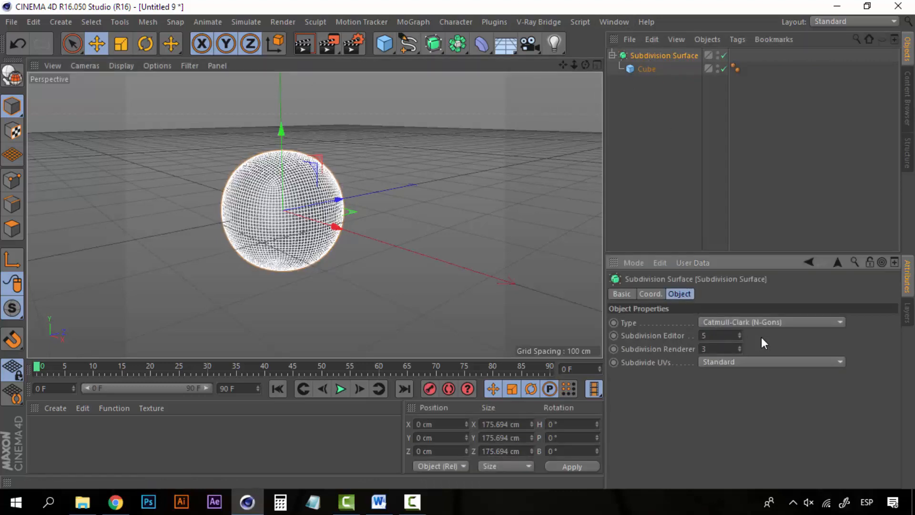
left_click(679, 141)
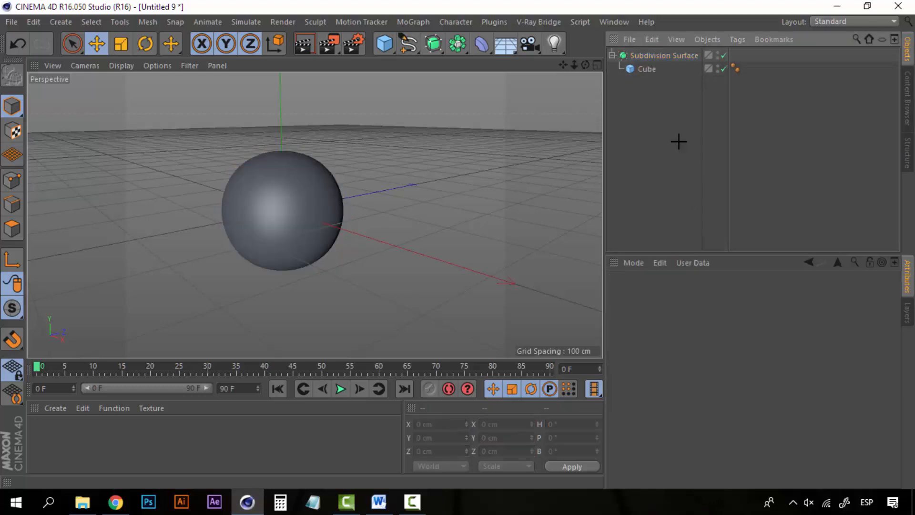
Examine the smoothed cube and its subdivision mesh from several angles.
left_click(664, 56)
left_click(624, 192)
left_click_drag(254, 225, 505, 158, "alt")
left_click(655, 56)
left_click_drag(276, 263, 235, 183, "alt")
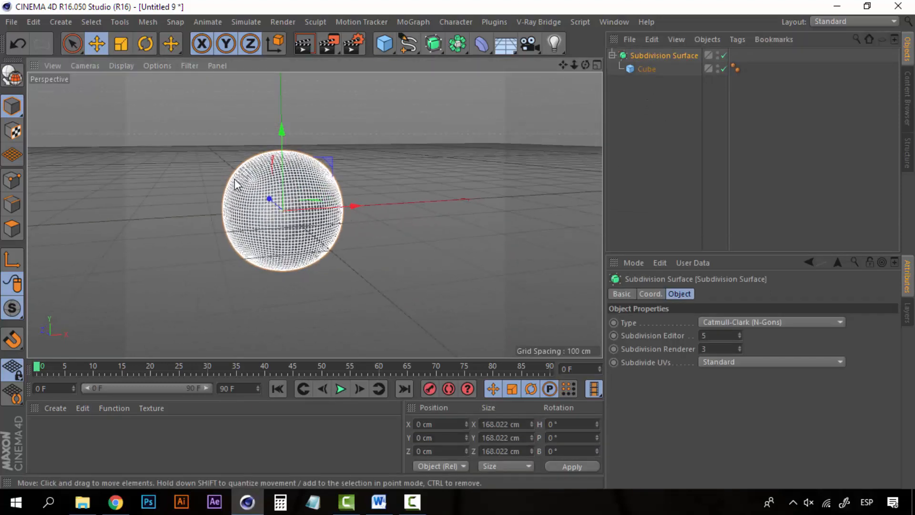
left_click(645, 97)
left_click_drag(271, 260, 322, 180, "alt")
scroll(283, 210, "up", 2)
left_click_drag(283, 215, 227, 259, "alt")
scroll(233, 270, "down", 3)
middle_click_drag(227, 259, 305, 253, "alt")
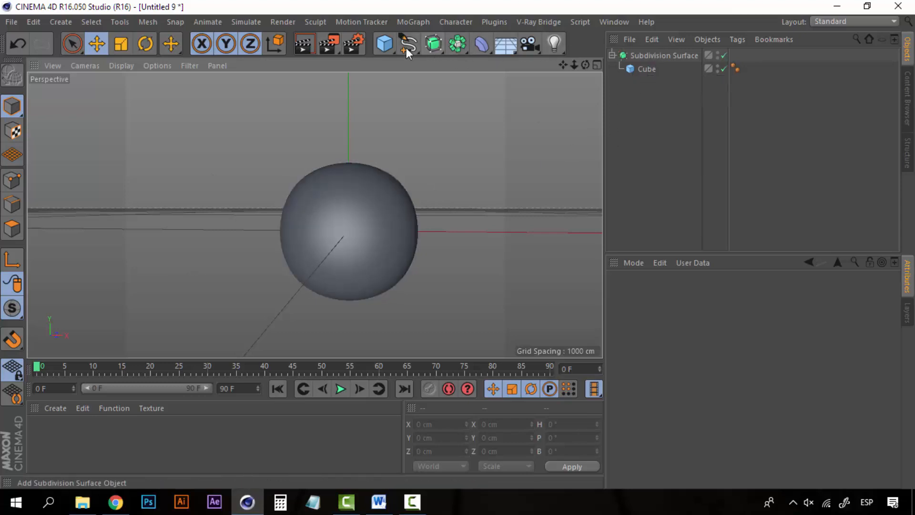
Add a sphere and move it along X to about -191 cm, beside the smoothed cube.
left_click(387, 46)
left_click(655, 88)
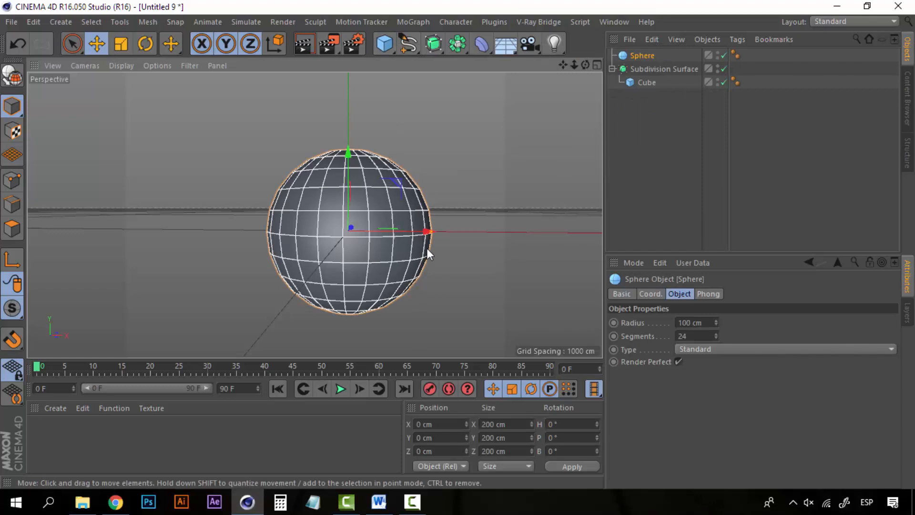
left_click_drag(426, 232, 300, 233)
key("ctrl+z")
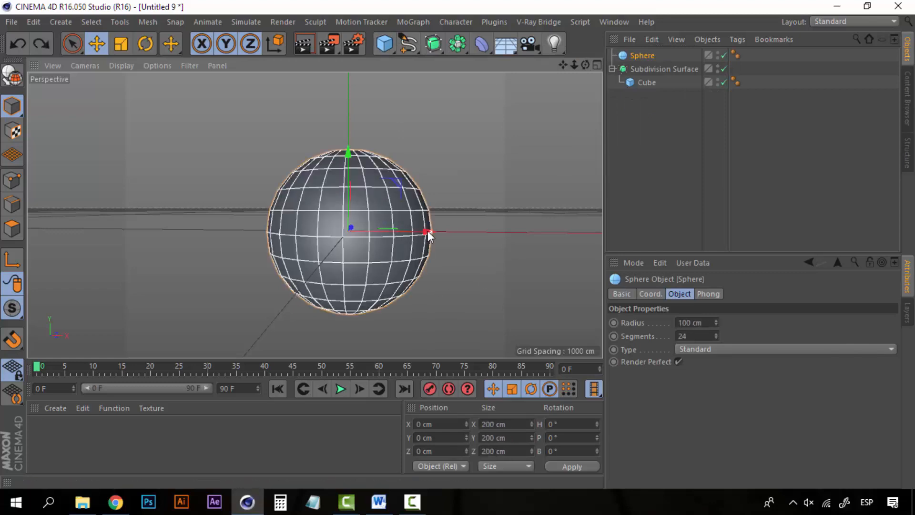
left_click(428, 231)
left_click_drag(416, 233, 276, 231)
Set the sphere's segments to 100 for comparison, and delete the sphere.
left_click(705, 336)
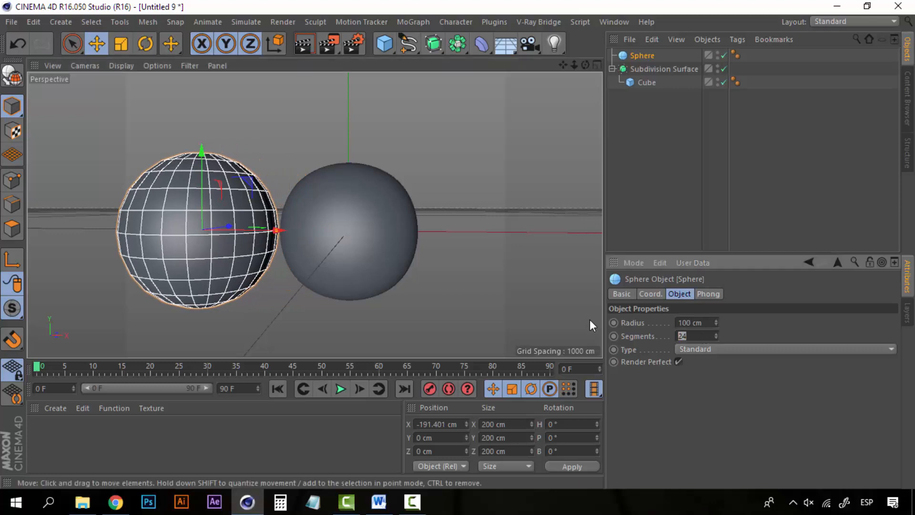
left_click(639, 190)
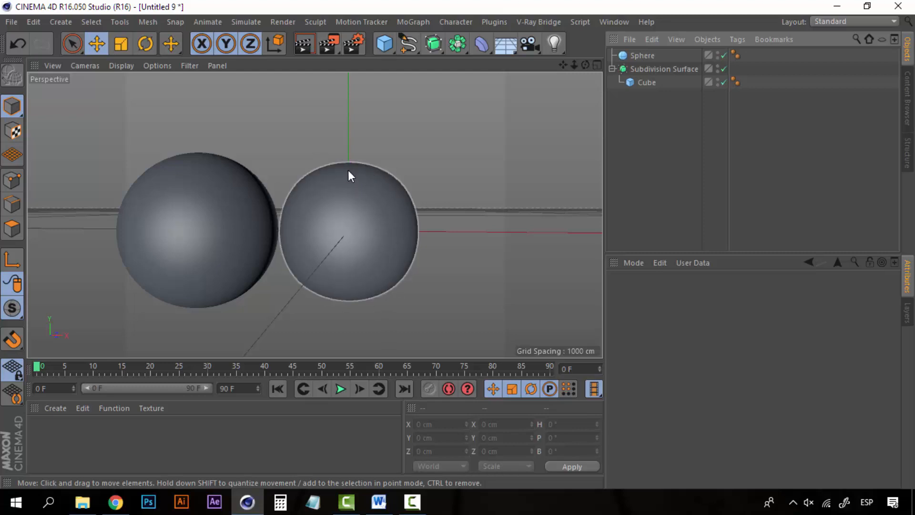
left_click(218, 160)
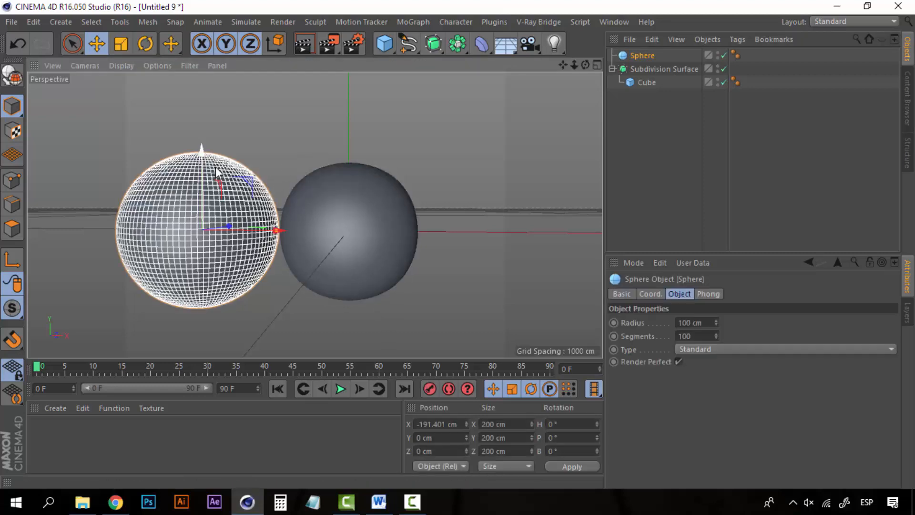
key("Delete")
Convert the Subdivision Surface with its cube into a single editable polygon object.
left_click(650, 55)
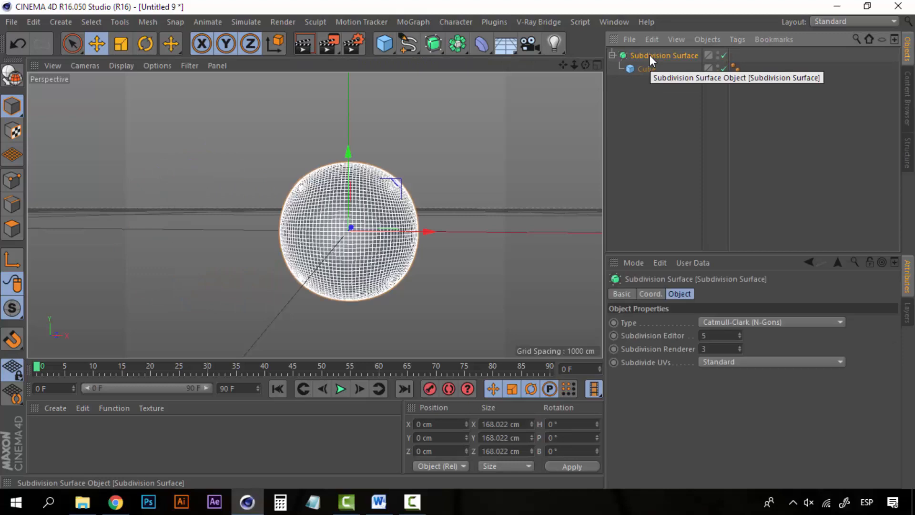
left_click(636, 87)
left_click(645, 52)
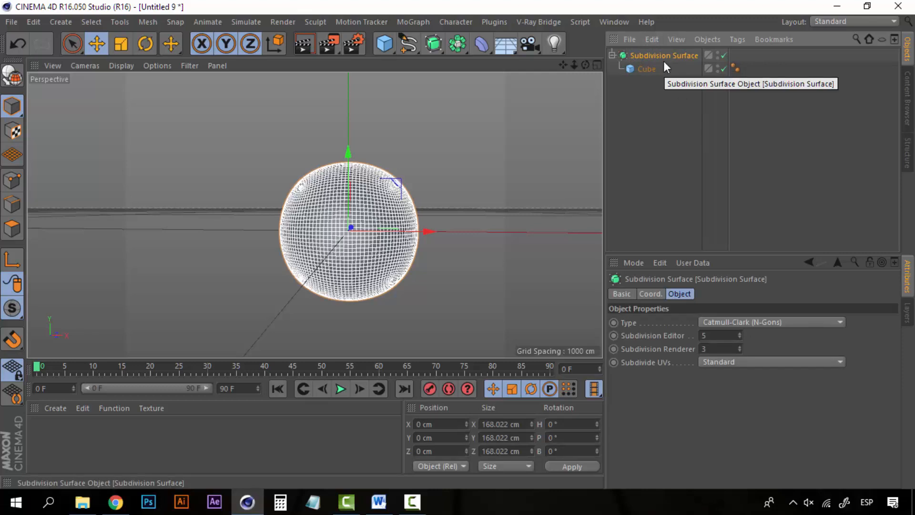
key("c")
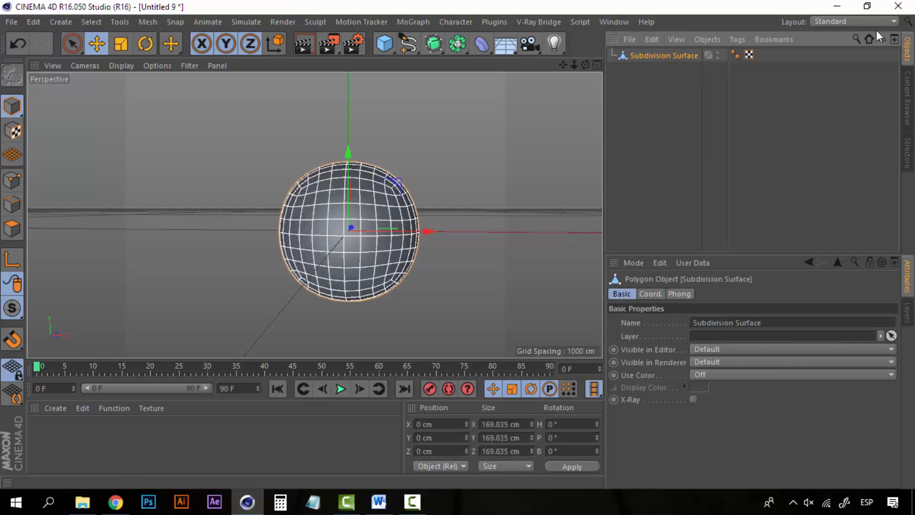
Rename the converted polygon object as Body.
double_click(662, 56)
type("Body")
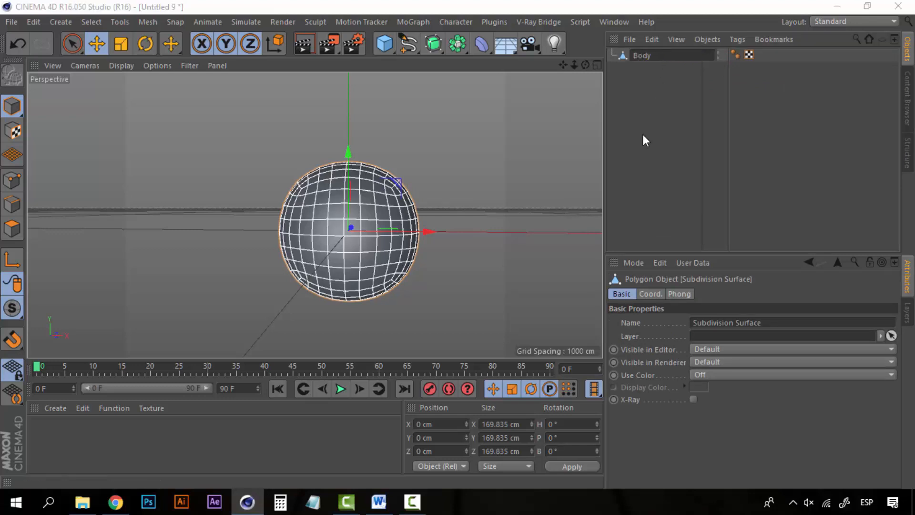
key("Return")
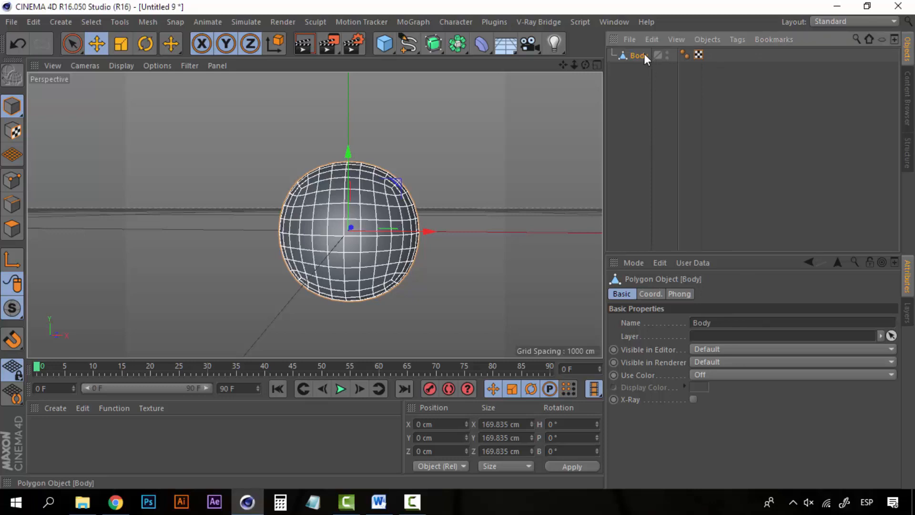
left_click(639, 98)
Add a new cube and move it along X to about 232 cm, beside the Body.
middle_click_drag(438, 196, 278, 215, "alt")
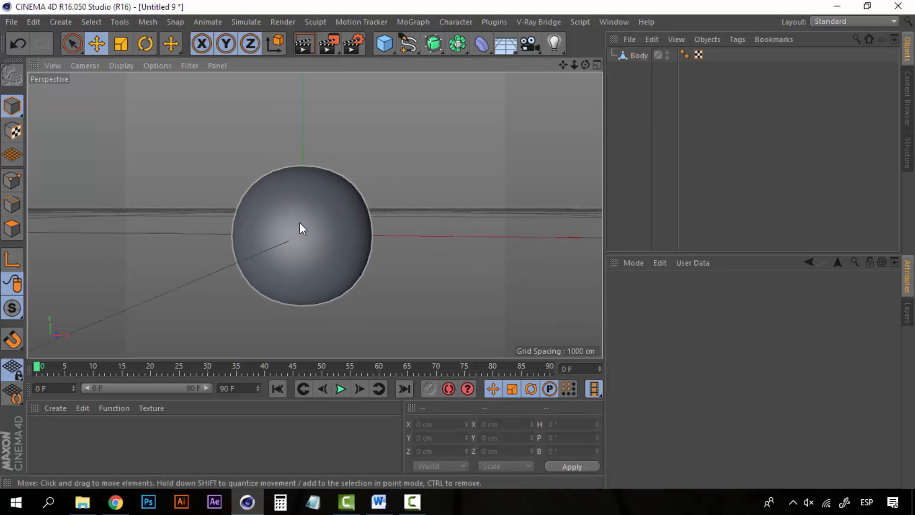
left_click(384, 42)
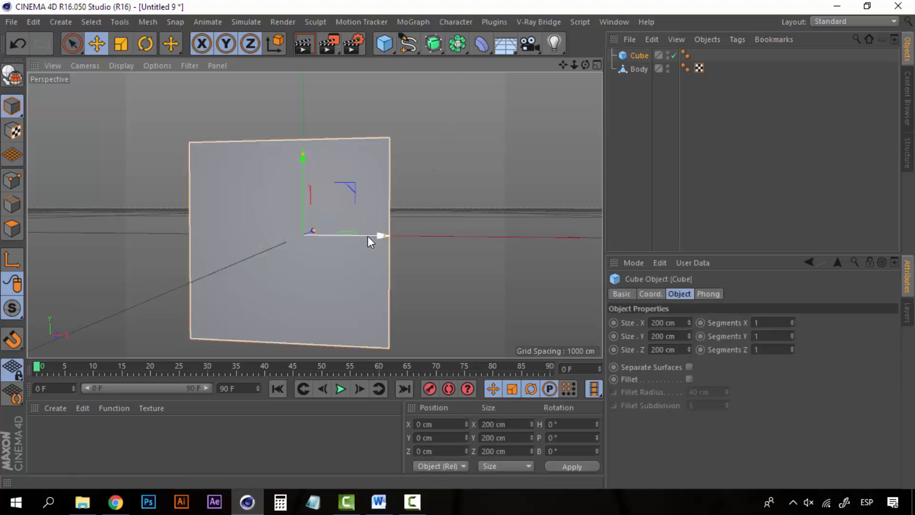
left_click_drag(374, 236, 494, 237)
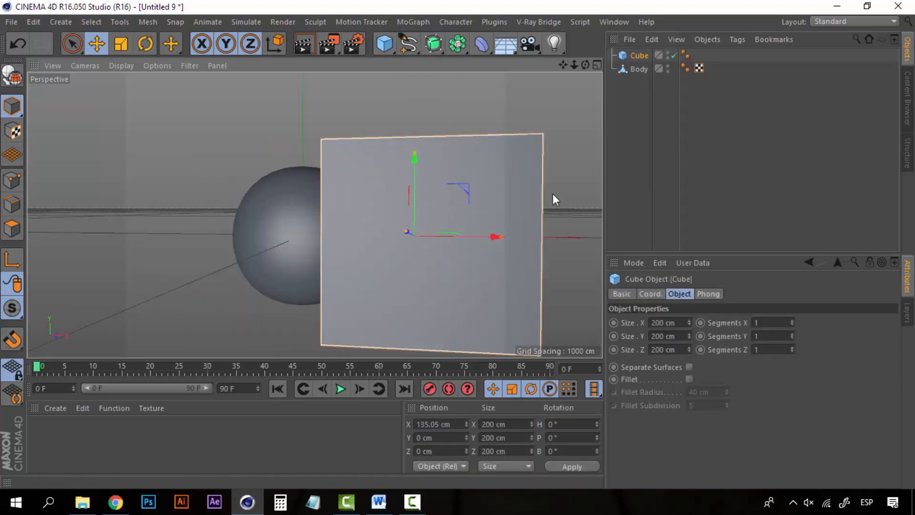
middle_click_drag(475, 240, 372, 239, "alt")
left_click_drag(372, 239, 415, 257, "alt")
scroll(361, 250, "down", 4)
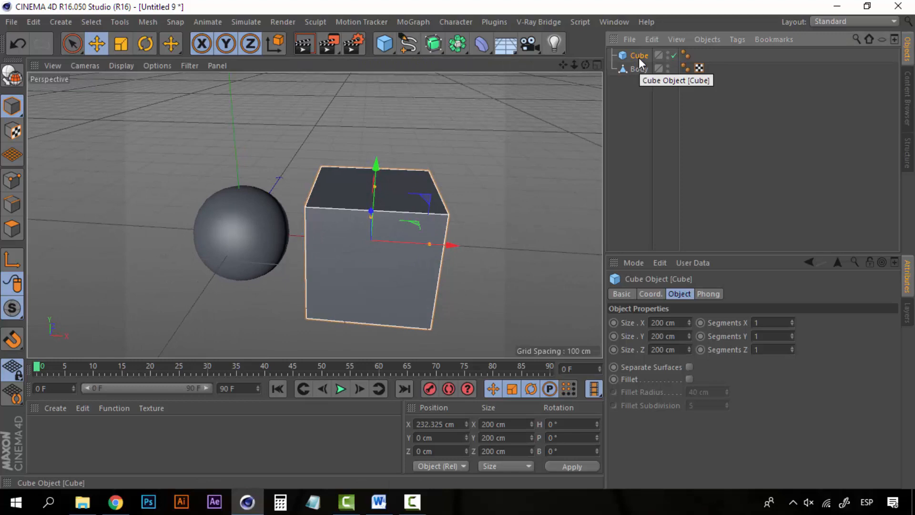
Make the cube editable and taper it by narrowing its top face to about 80 cm in X and lowering it to about -4 cm in Y.
key("c")
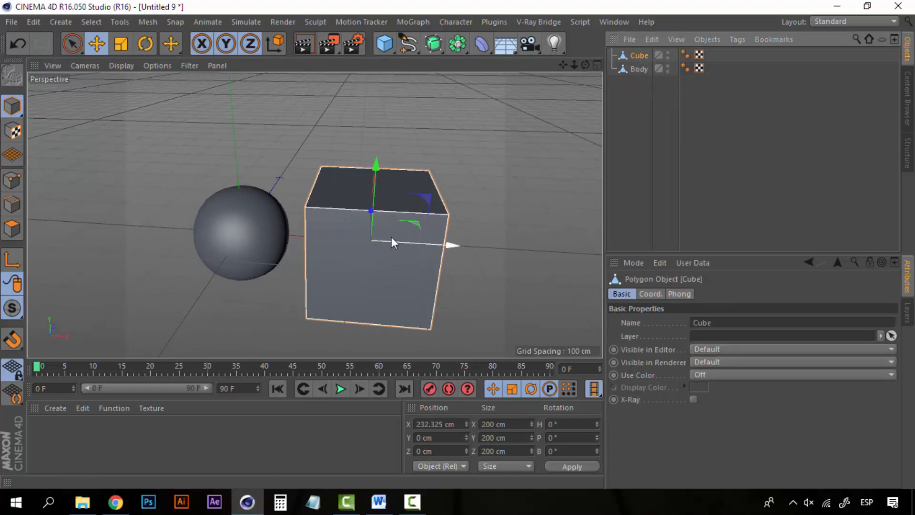
left_click(12, 229)
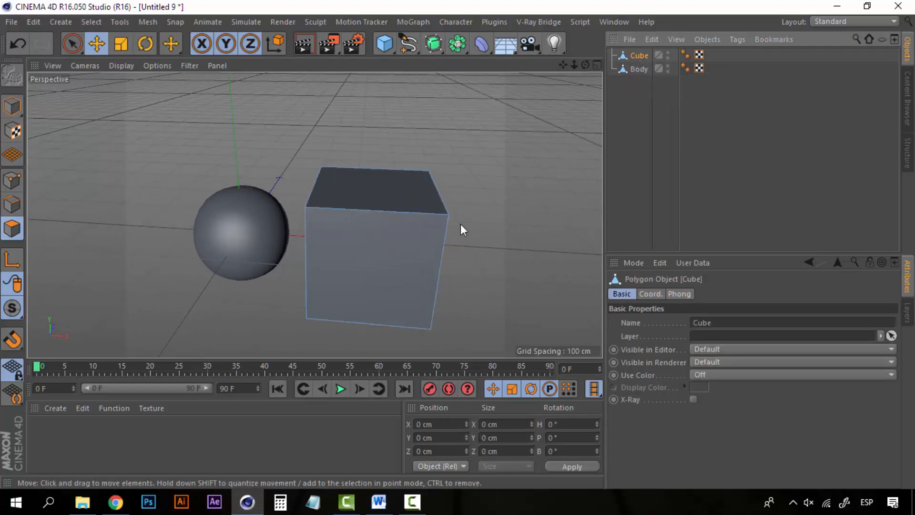
left_click(405, 198)
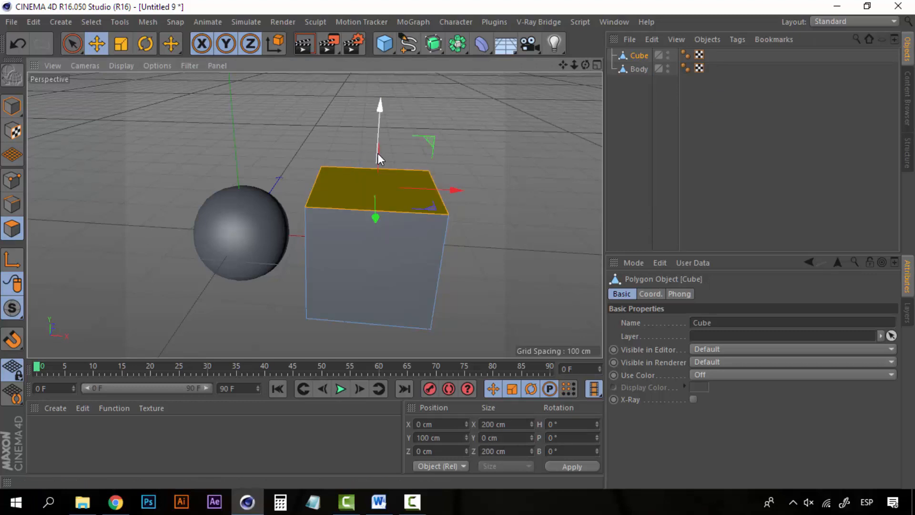
key("t")
left_click_drag(456, 192, 403, 190)
key("e")
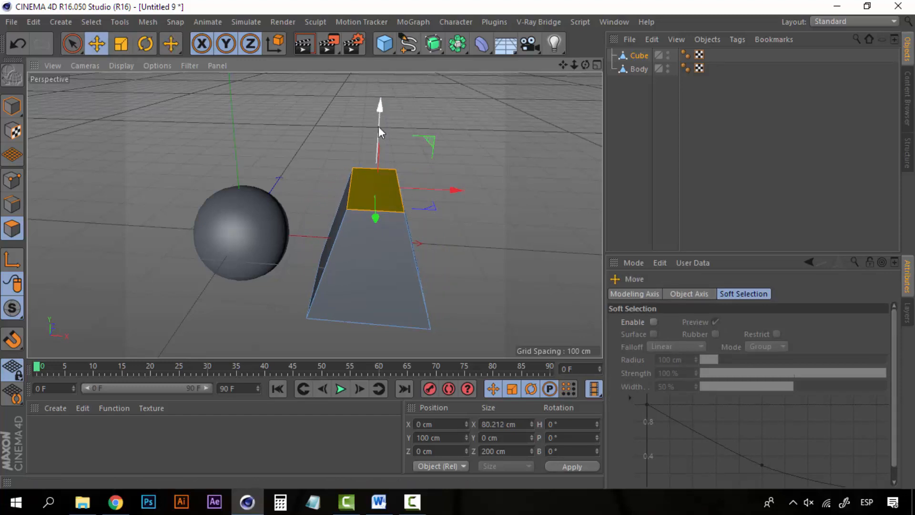
left_click_drag(378, 105, 376, 166)
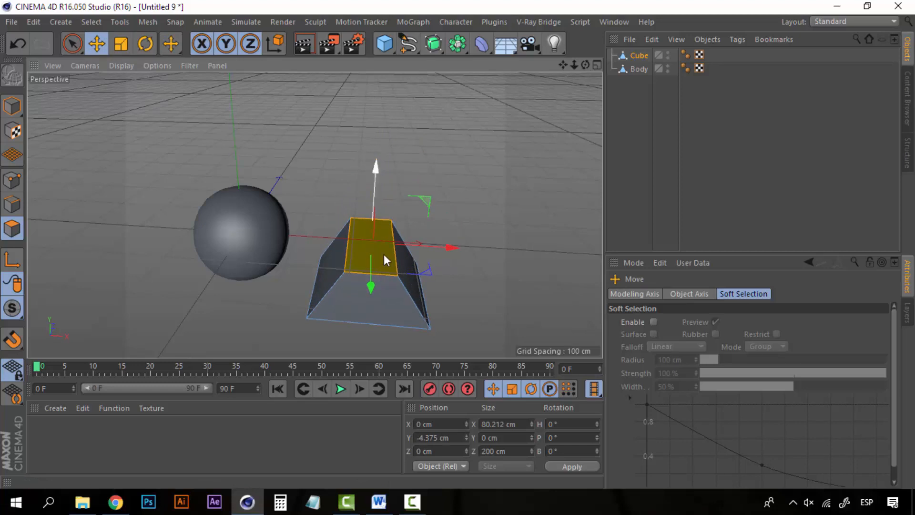
Add a Subdivision Surface and nest the tapered cube under it.
left_click_drag(384, 253, 407, 236, "alt")
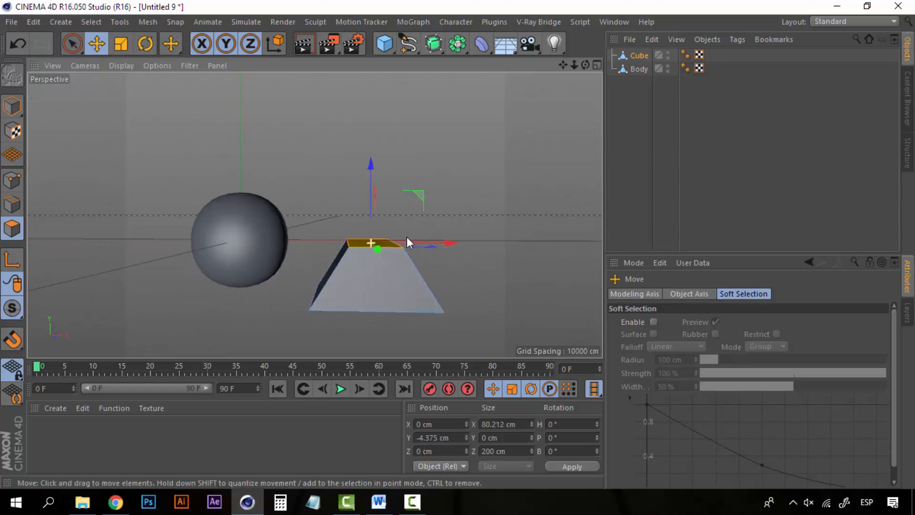
left_click(433, 44)
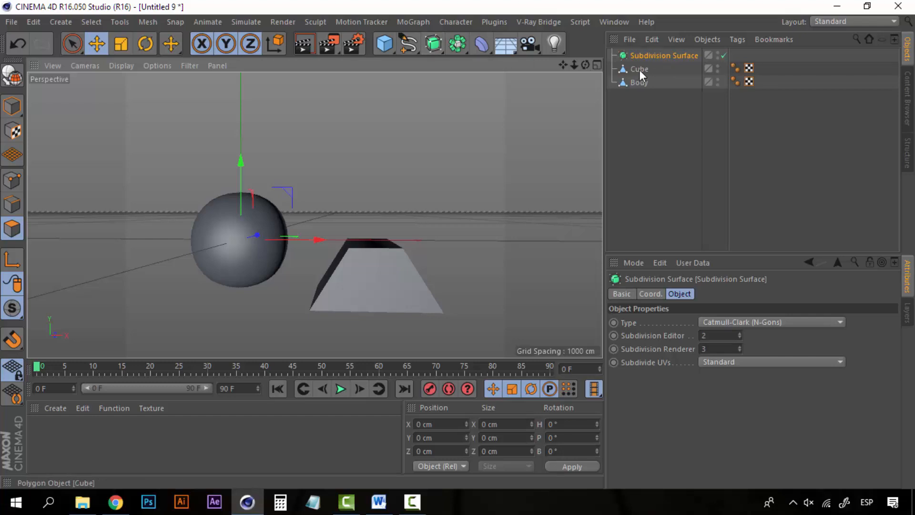
left_click_drag(639, 68, 652, 53)
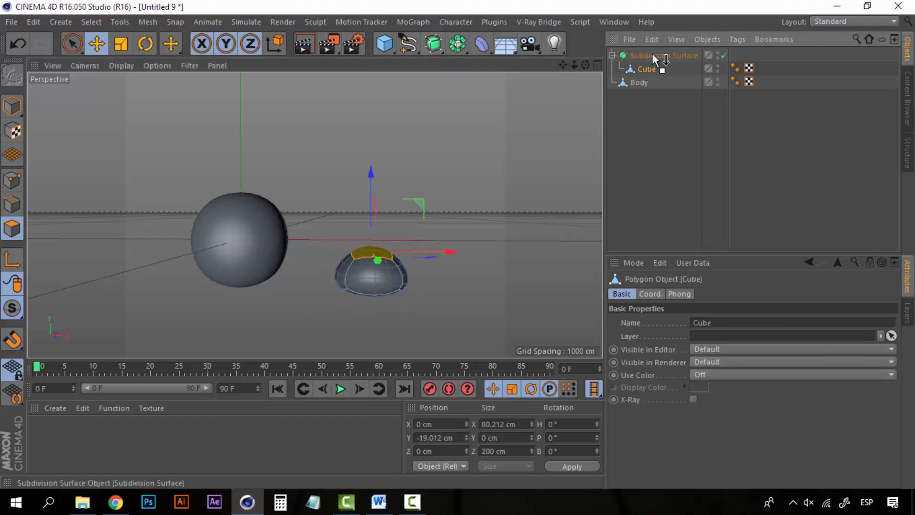
Raise the selected top face of the cube nested under the Subdivision Surface to about -2 cm in Y.
left_click(651, 55)
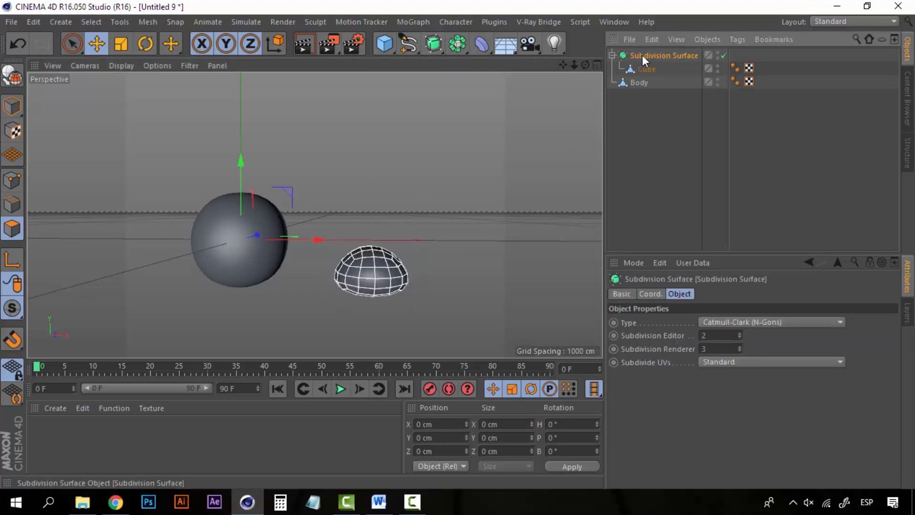
left_click(646, 68)
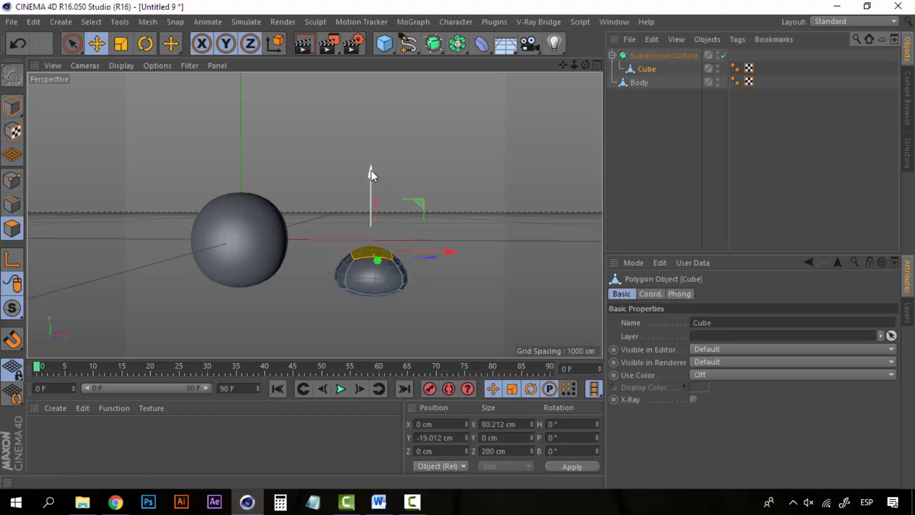
left_click_drag(371, 169, 373, 159)
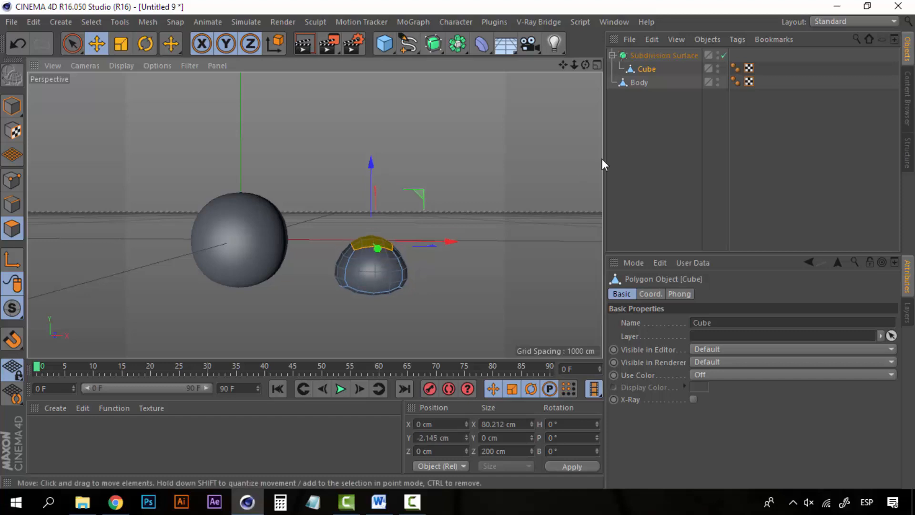
left_click(639, 149)
scroll(354, 274, "up", 3)
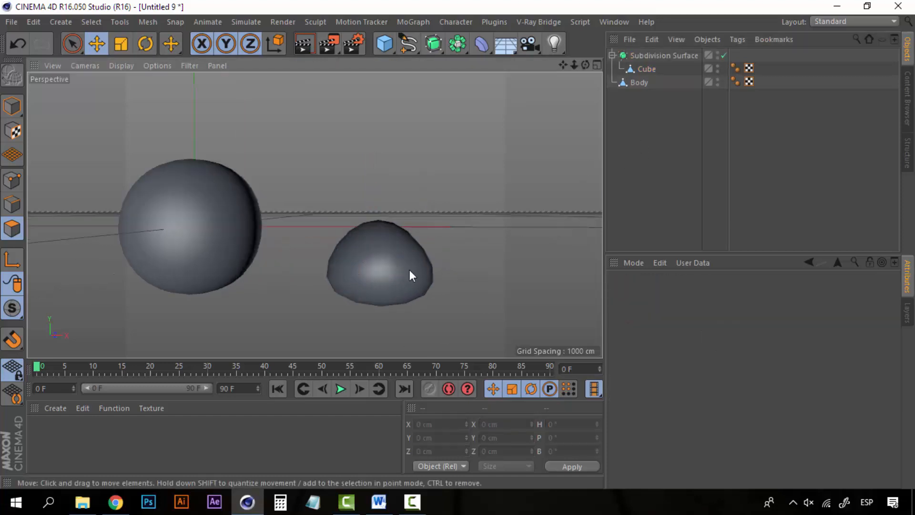
Set the Subdivision Surface's editor subdivision level to 5.
left_click(662, 56)
left_click_drag(714, 337, 629, 336)
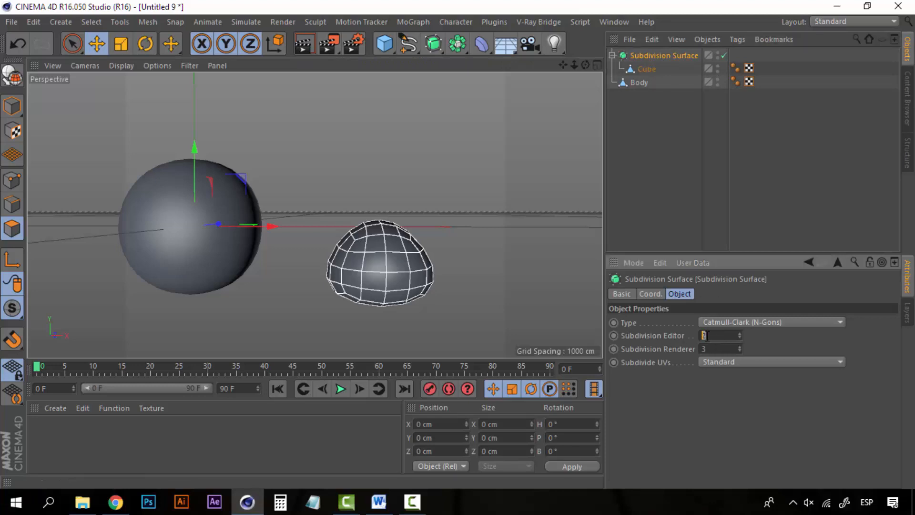
type("5")
key("Return")
left_click(668, 148)
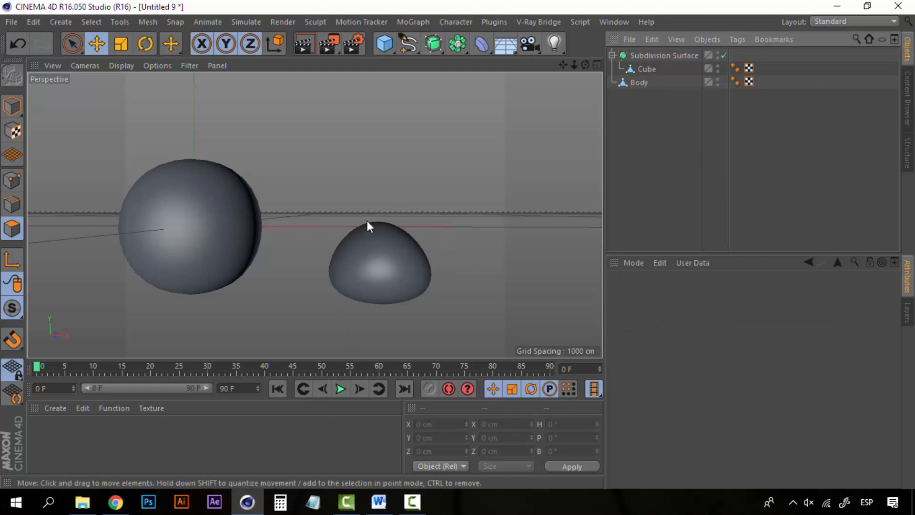
Make the Subdivision Surface editable to convert the smoothed cube into a polygon object.
left_click(642, 56)
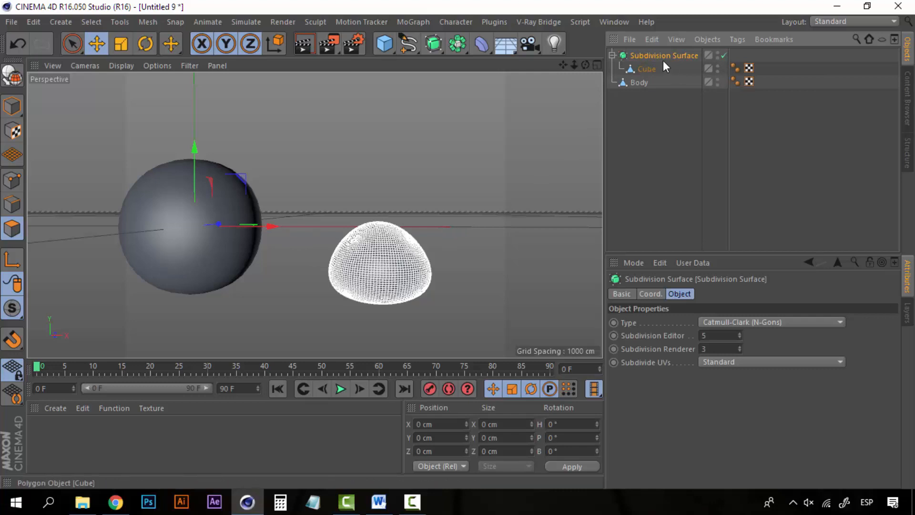
left_click(649, 102)
left_click(650, 62)
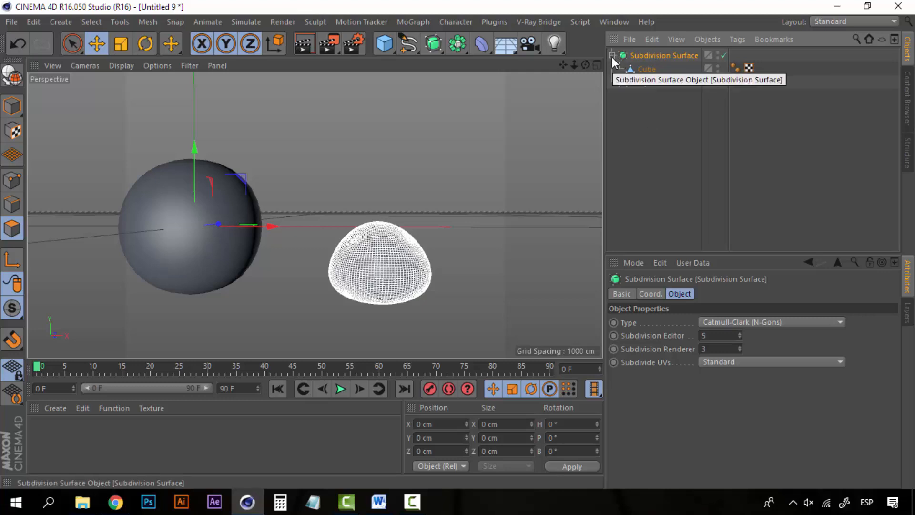
key("c")
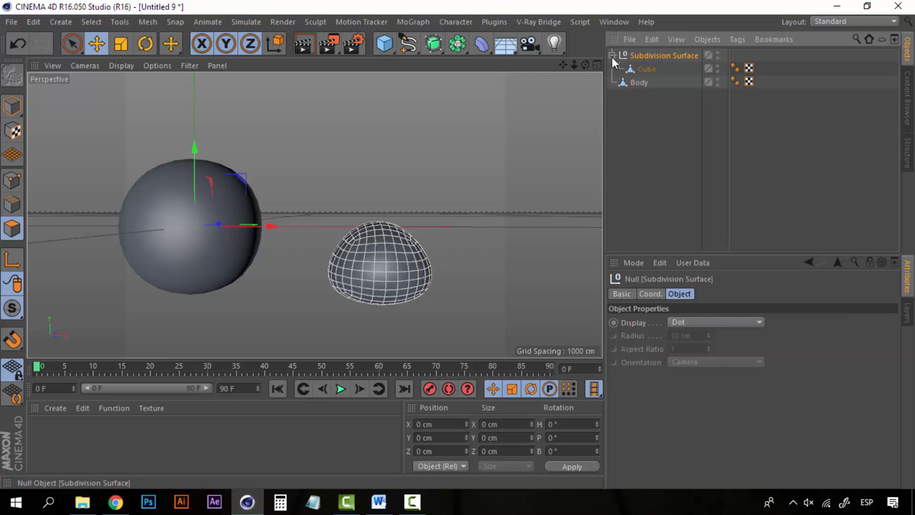
Move the converted Cube out of the Subdivision Surface null and delete that empty null.
left_click(648, 68)
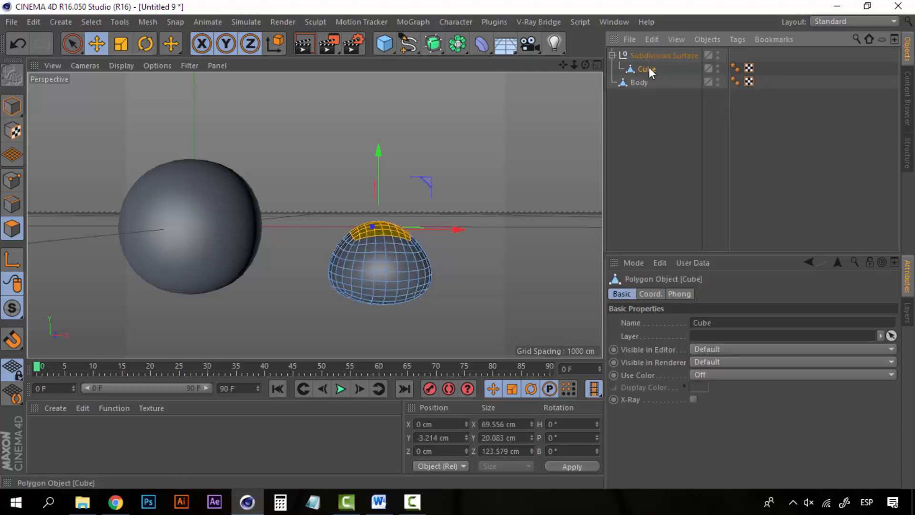
left_click(659, 69)
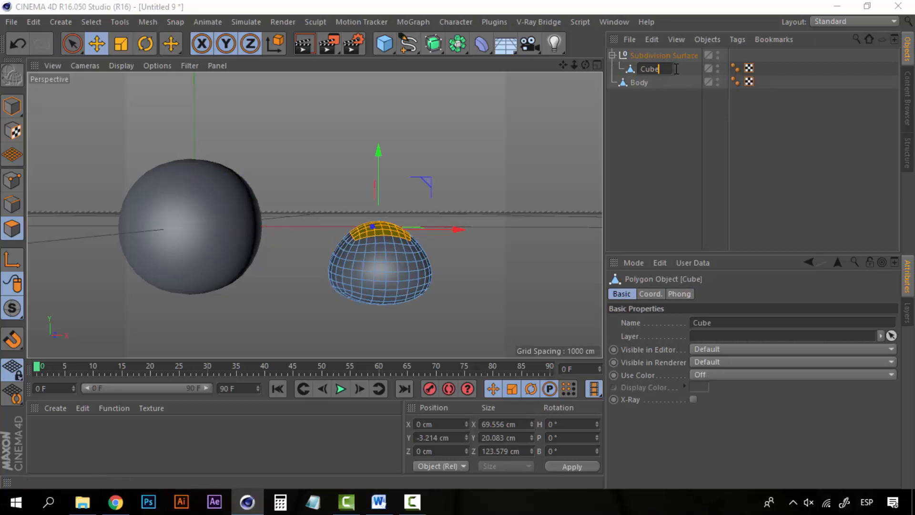
left_click(657, 95)
left_click_drag(650, 71, 653, 56)
left_click(653, 65)
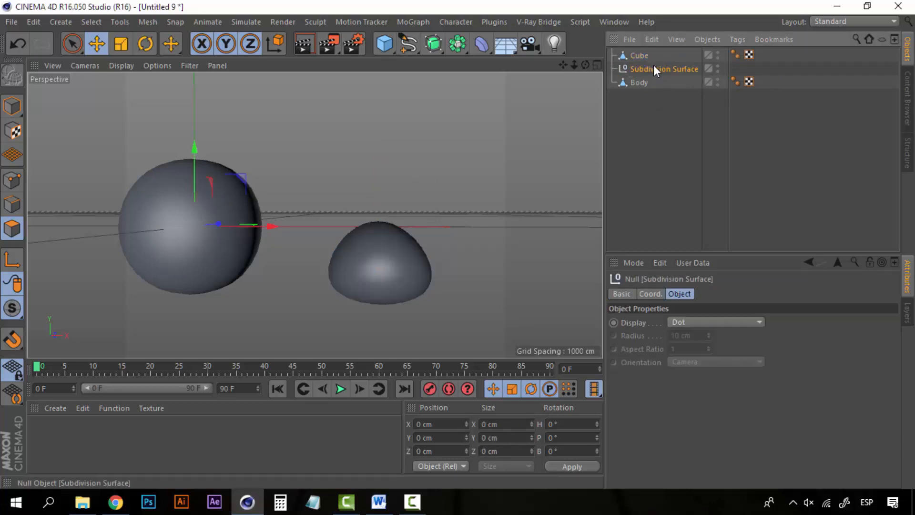
key("Delete")
Rename the Cube polygon object as Foot.
double_click(645, 55)
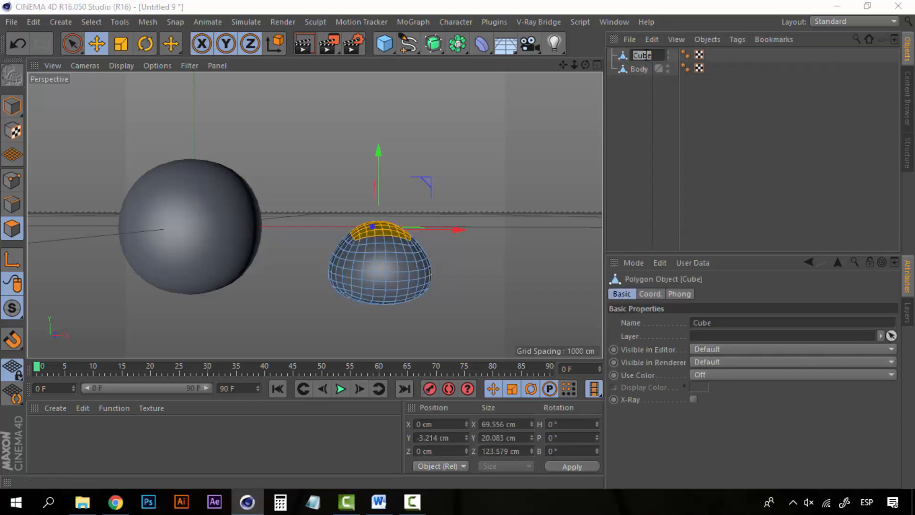
type("Fee")
key("BackSpace")
key("BackSpace")
type("oot")
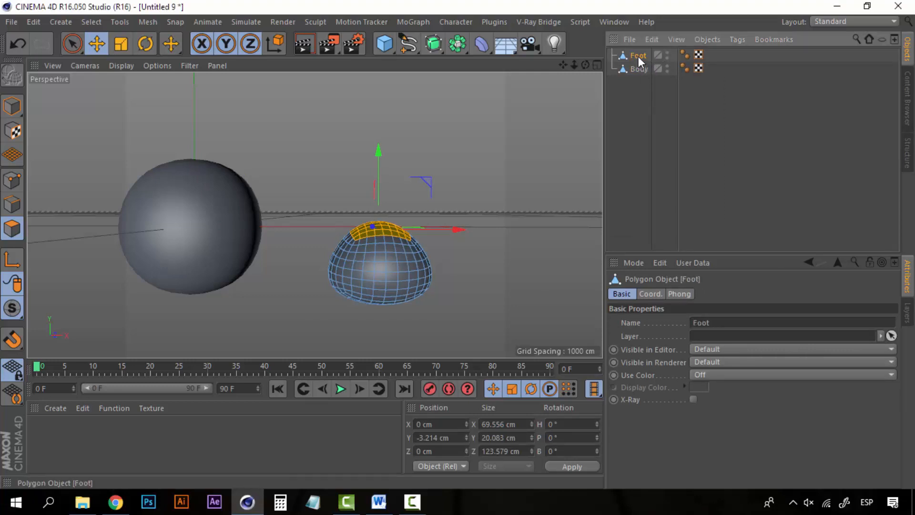
Clear the Foot's polygon selection and, in Model mode, move the whole object along X to about -32 cm.
left_click(72, 45)
left_click(297, 265)
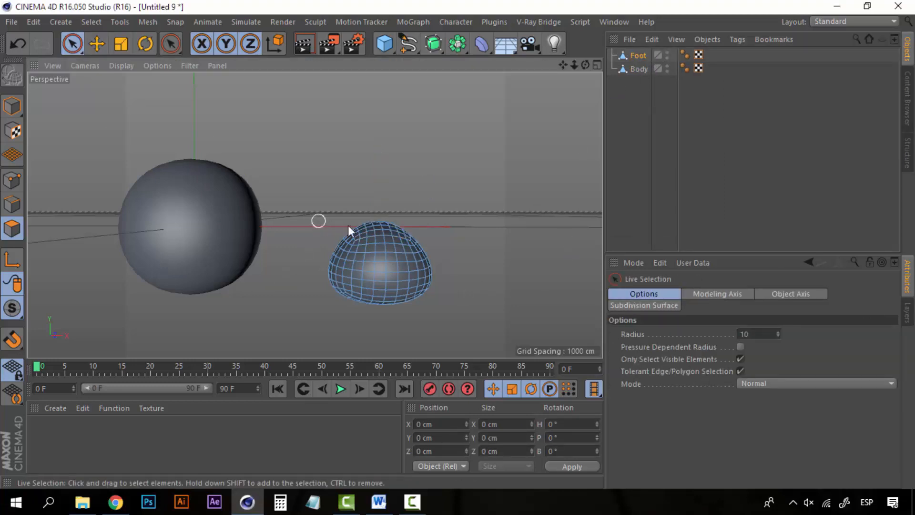
left_click(637, 56)
left_click(13, 104)
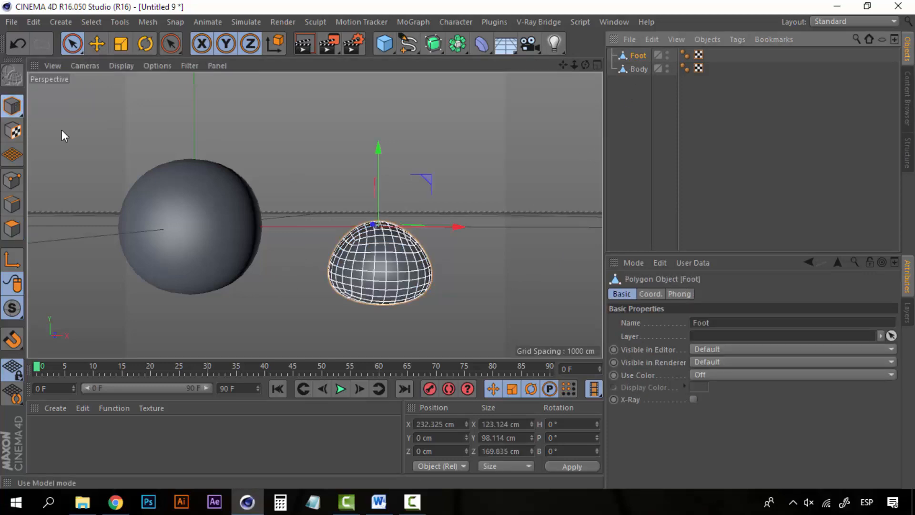
left_click_drag(460, 228, 216, 256)
middle_click_drag(217, 256, 303, 255, "alt")
left_click_drag(303, 255, 326, 260, "alt")
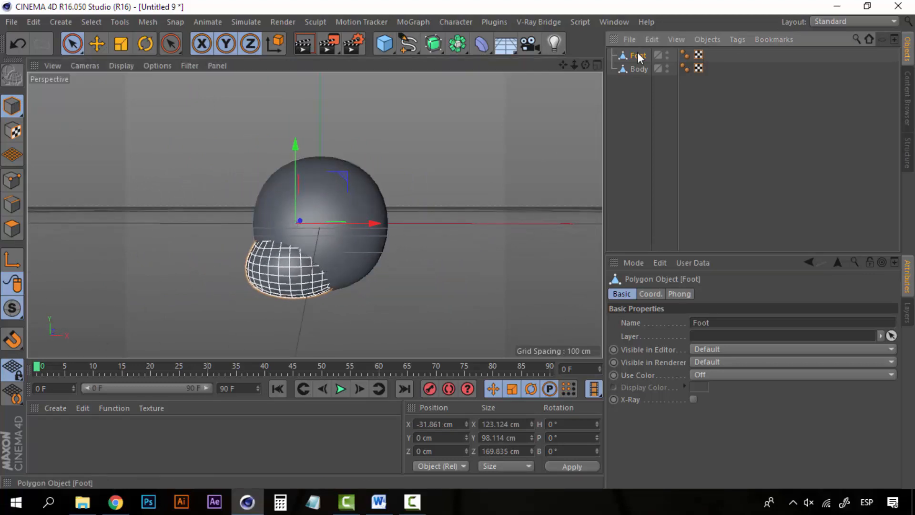
Set the Foot's scale to 0.5 on X, Y and Z.
left_click(656, 293)
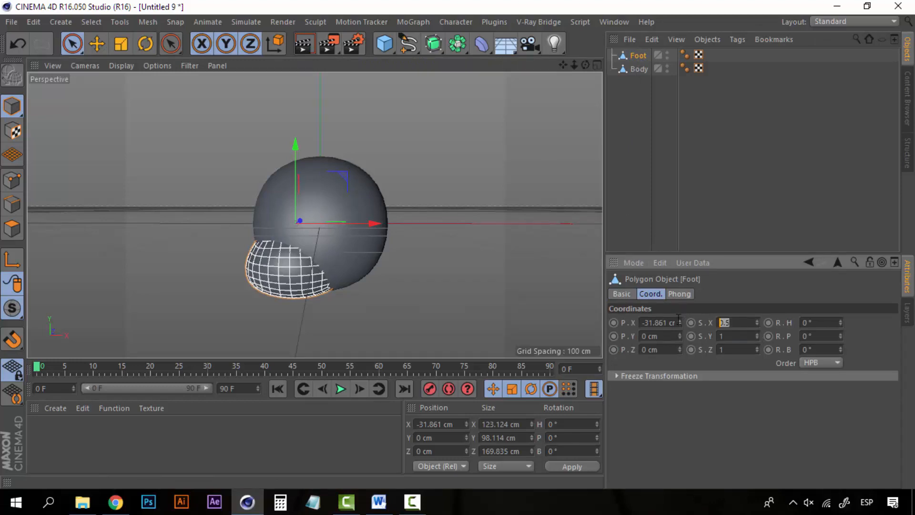
type("0.5")
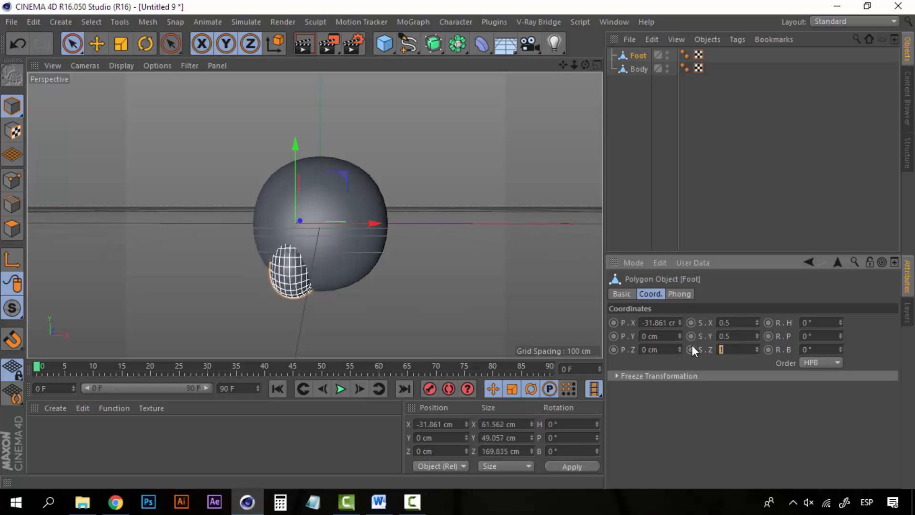
type("0.5")
key("Return")
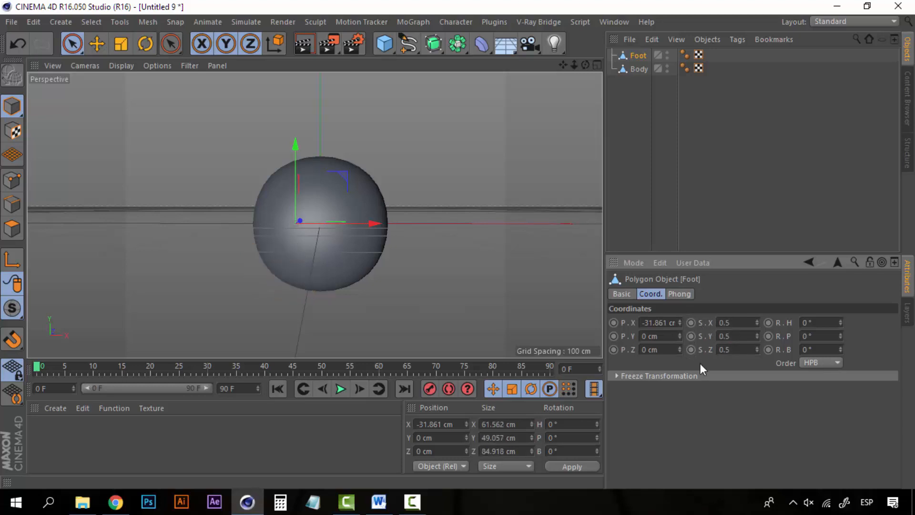
Lower the Foot beneath the Body to about -67 cm in Y and set its scale to 0.4 on all axes.
left_click_drag(299, 144, 299, 196)
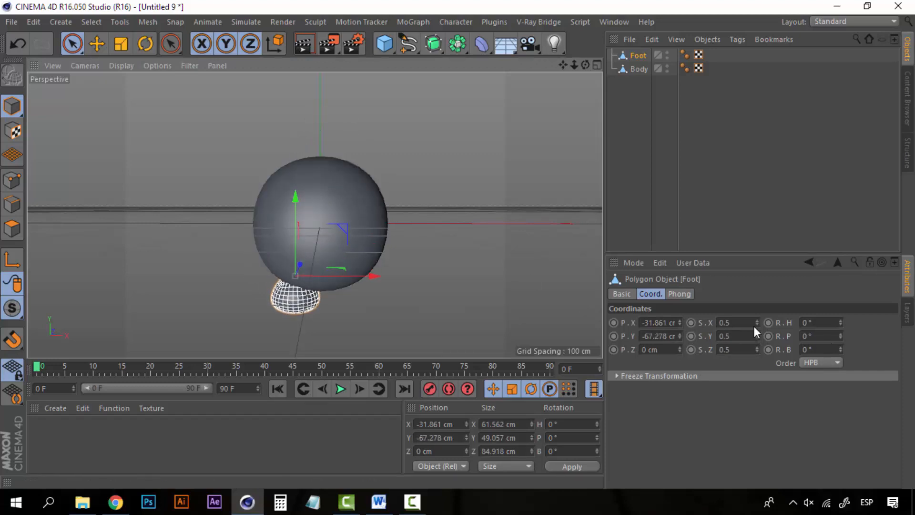
left_click(725, 323)
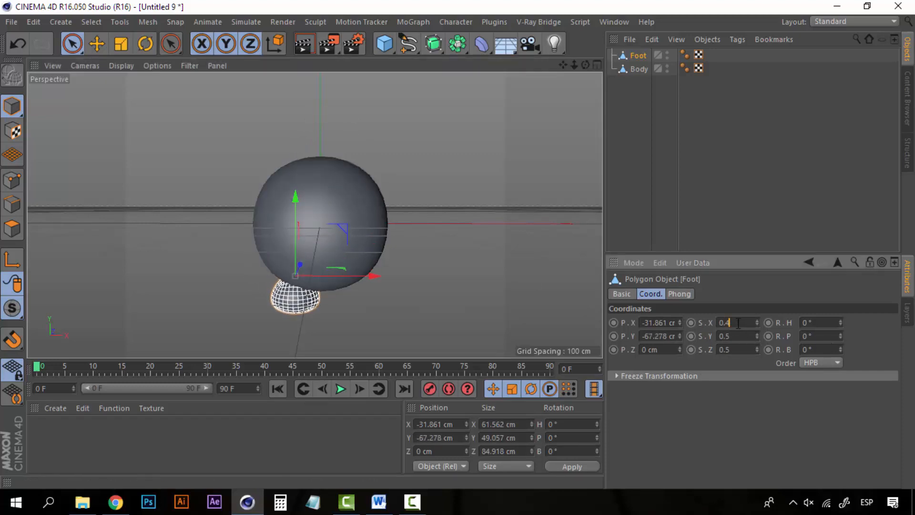
type("0.4")
key("Tab")
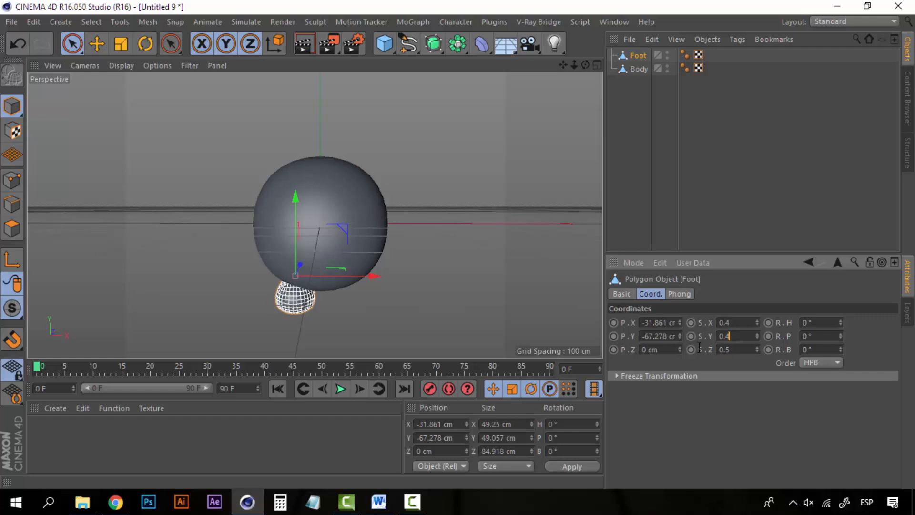
type("0.4")
key("Return")
scroll(307, 309, "up", 2)
scroll(307, 310, "up", 2)
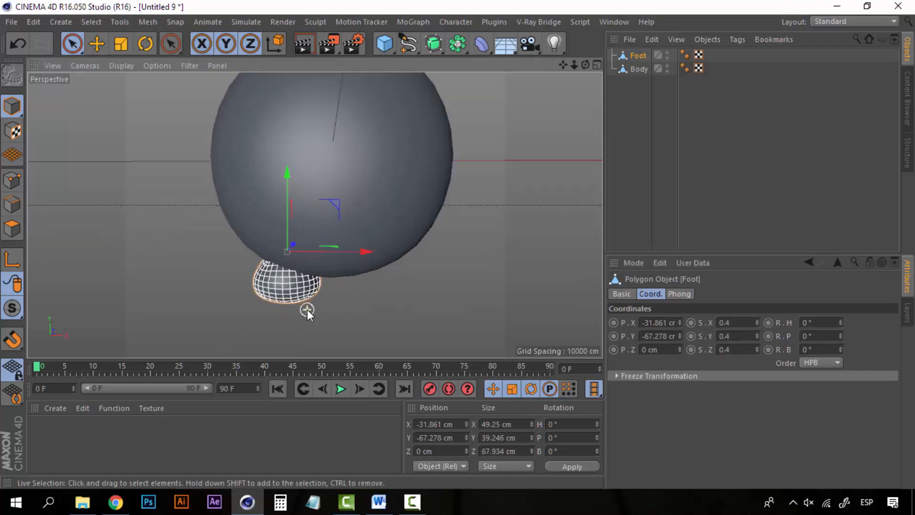
scroll(306, 310, "down", 3)
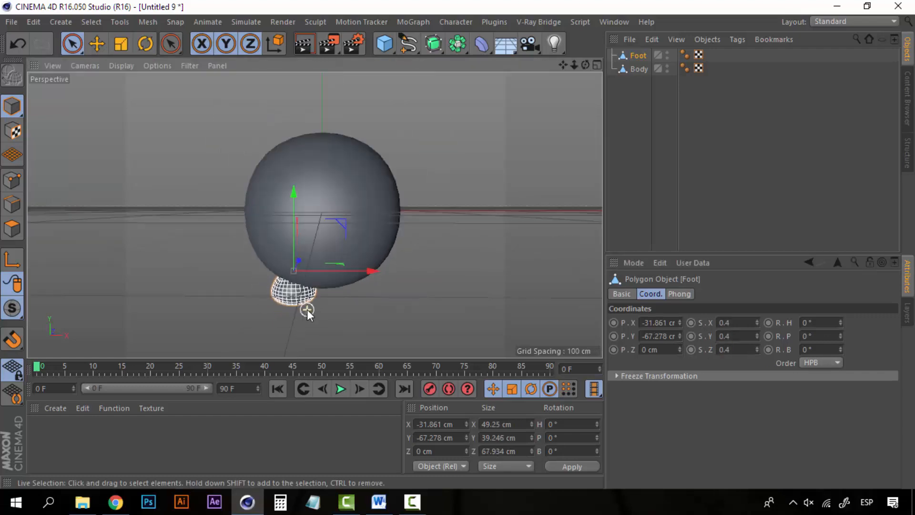
In the Top view, move the Foot to about -60 cm in Z and place a duplicate at about 34 cm in X.
left_click(597, 64)
left_click(597, 65)
scroll(325, 239, "up", 4)
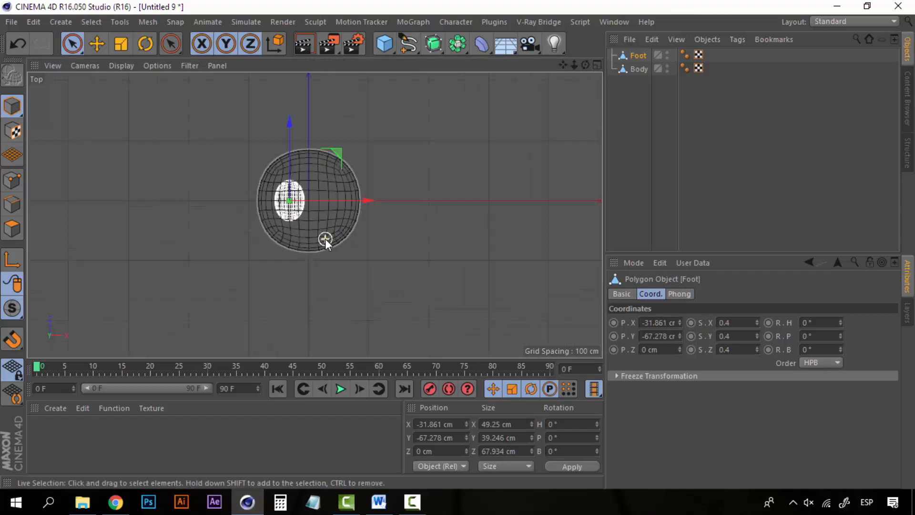
scroll(325, 238, "down", 3)
scroll(325, 238, "up", 2)
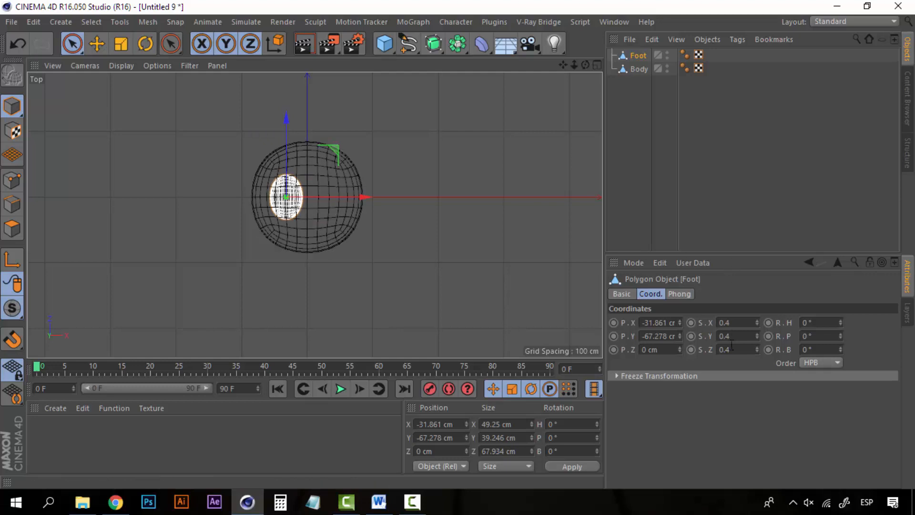
left_click(647, 102)
left_click(642, 55)
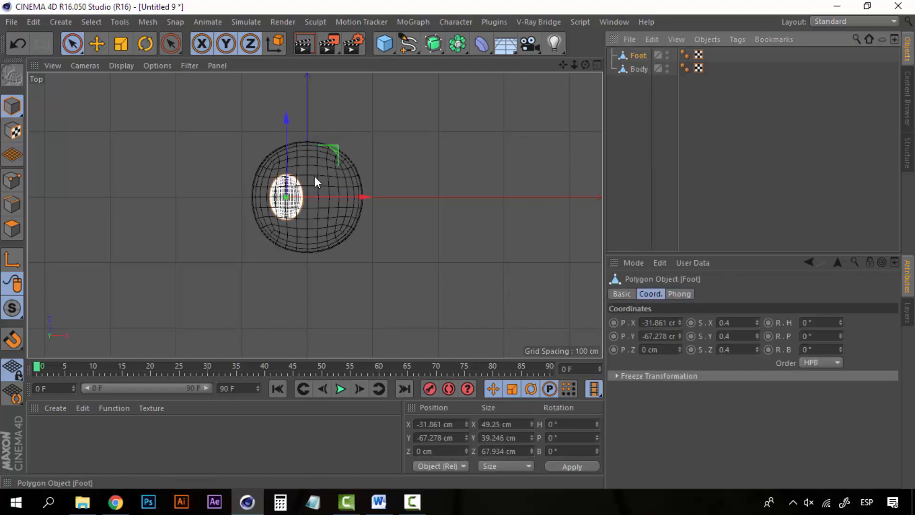
key("e")
left_click_drag(290, 122, 293, 161)
left_click_drag(370, 232, 410, 232, "ctrl")
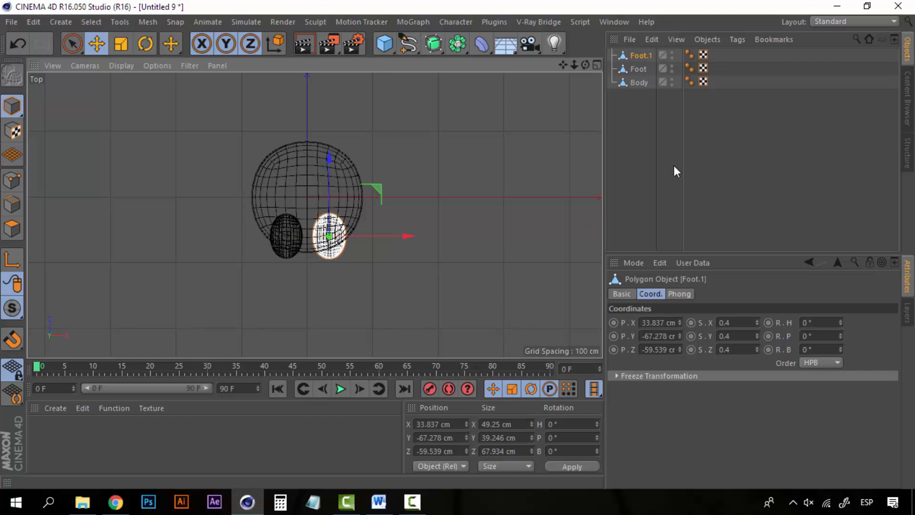
Duplicate both feet together and move the copies along Z to the opposite side of the Body.
left_click(638, 69)
left_click(638, 56)
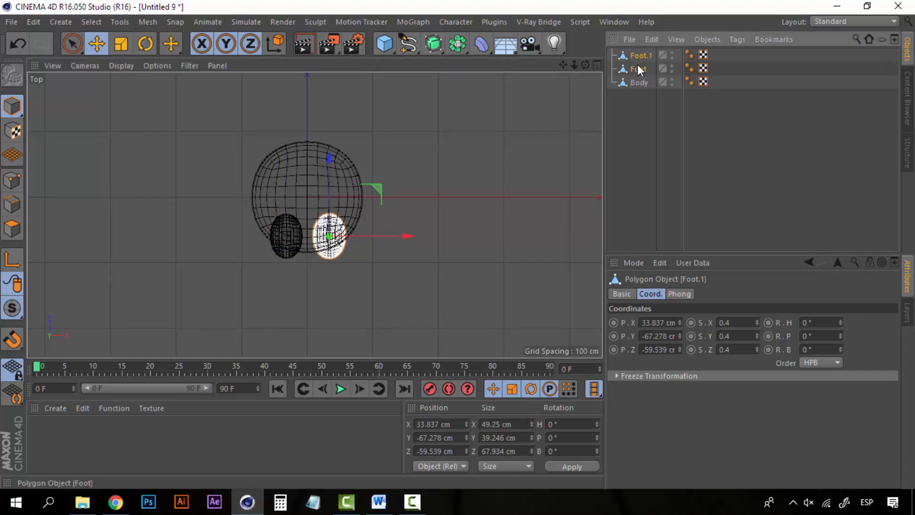
left_click(636, 66, "ctrl")
key("ctrl+c")
key("ctrl+v")
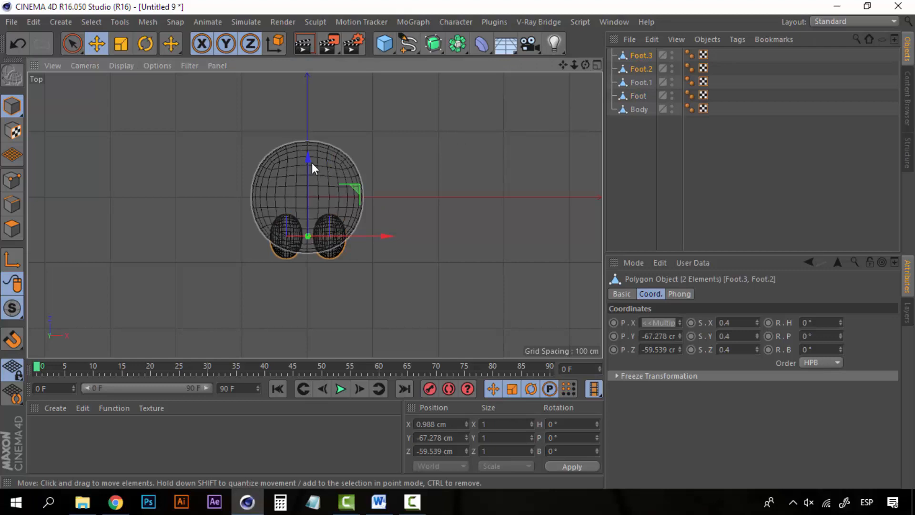
left_click_drag(312, 161, 316, 88)
left_click(655, 151)
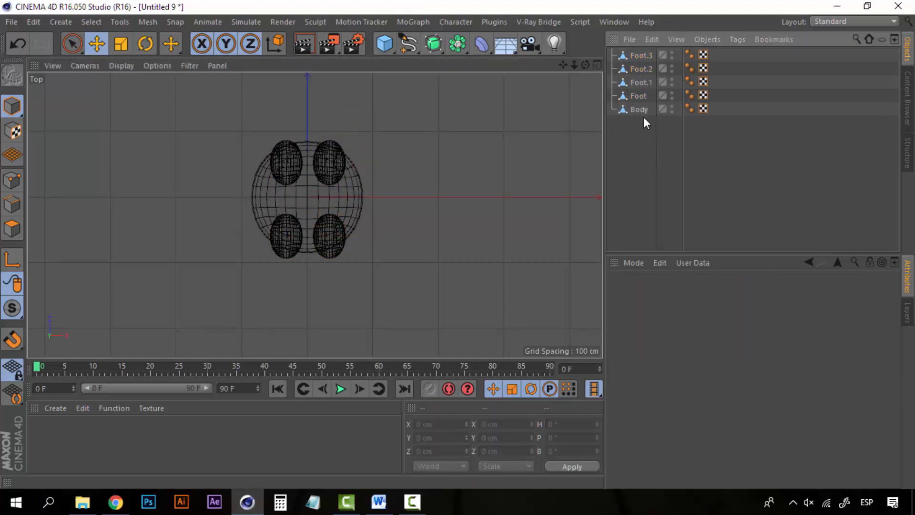
Set the Z scale of the Foot.1 object to 0.3.
left_click(597, 65)
left_click(308, 65)
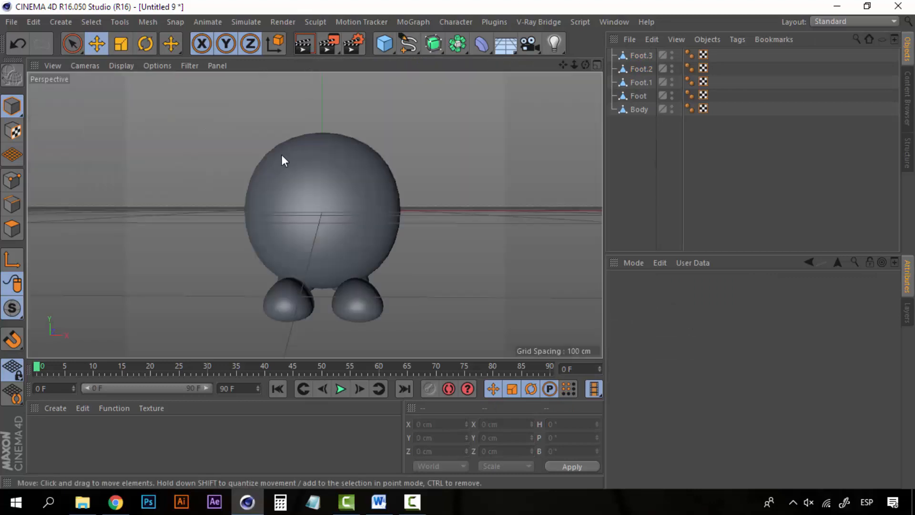
left_click_drag(423, 249, 325, 292, "alt")
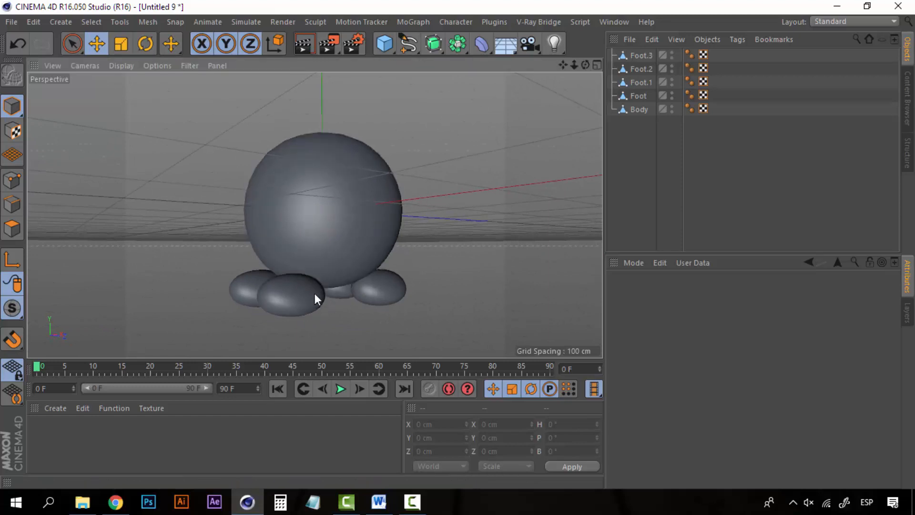
left_click(306, 302)
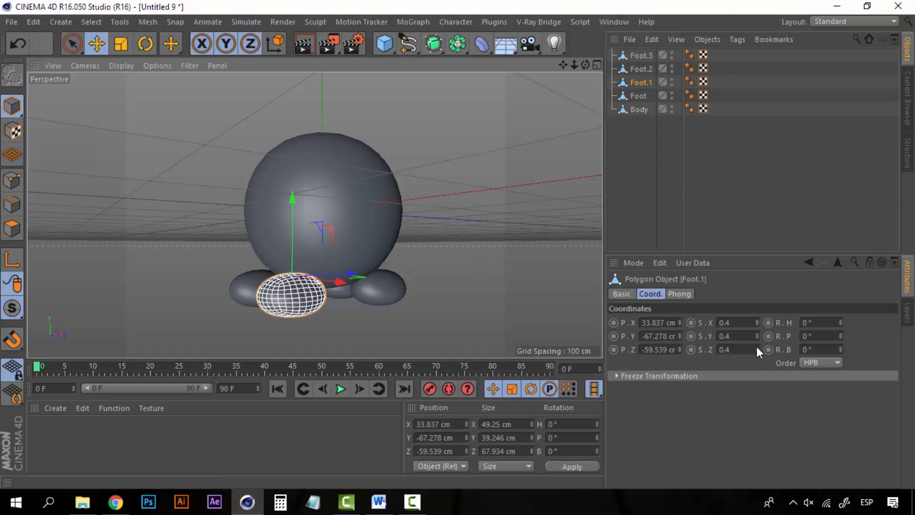
left_click(734, 350)
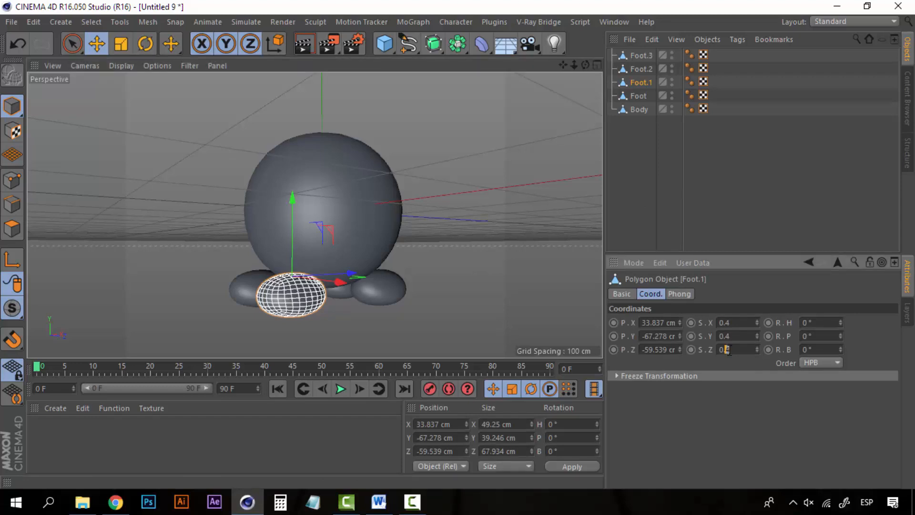
key("Return")
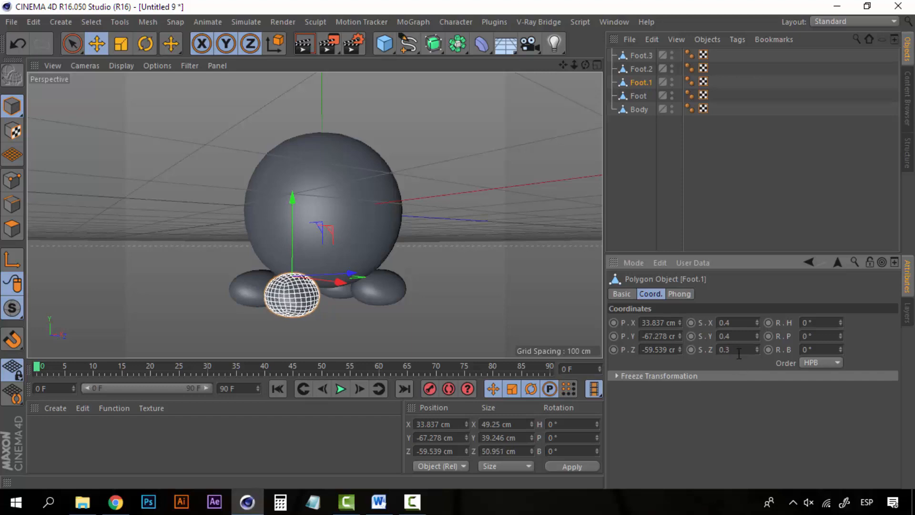
left_click(719, 350)
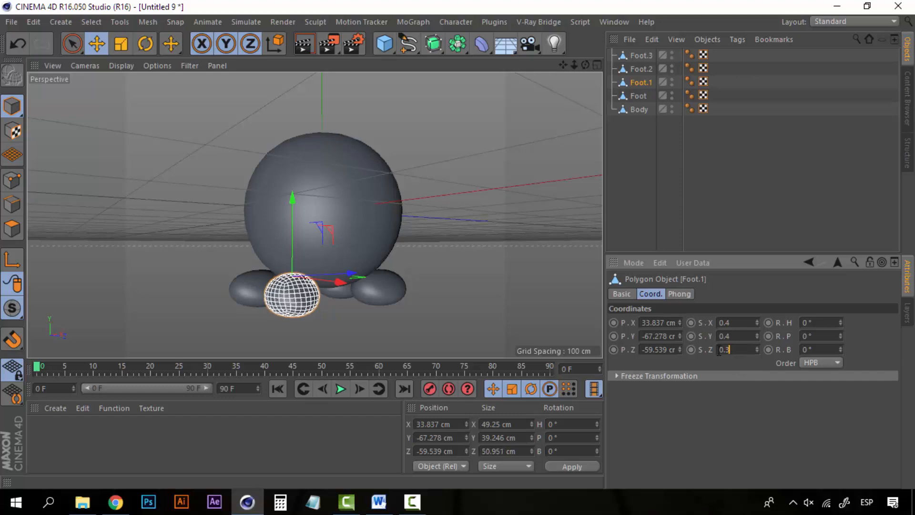
Set the Z scale of the other three feet, Foot, Foot.2 and Foot.3, to 0.3.
left_click(641, 69)
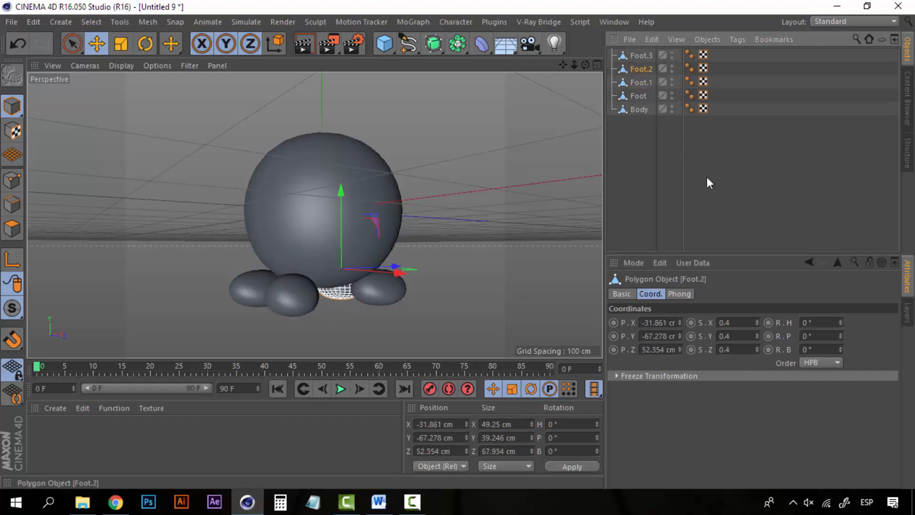
left_click(642, 56)
left_click(638, 95)
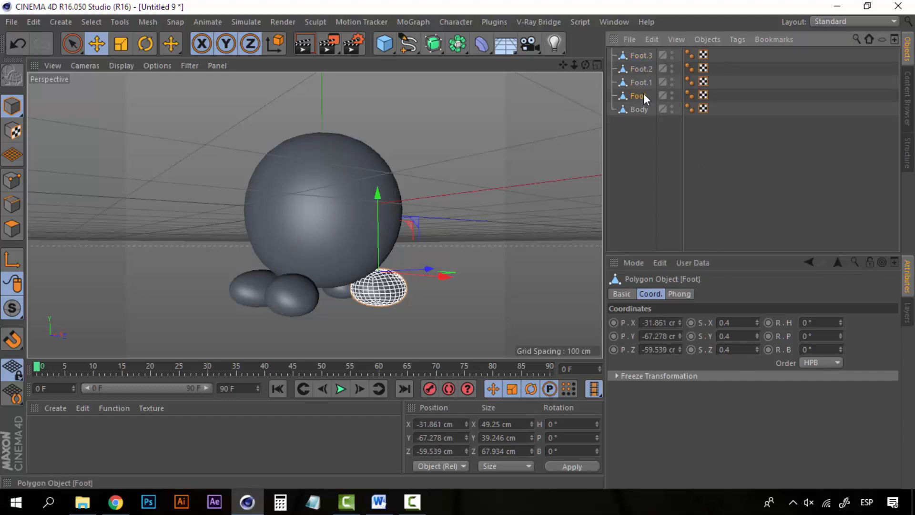
double_click(727, 349)
key("Return")
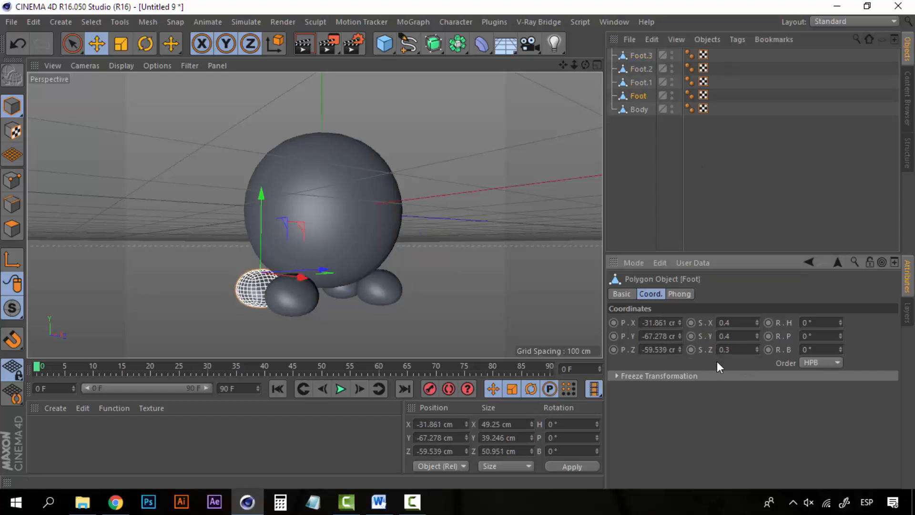
left_click(649, 125)
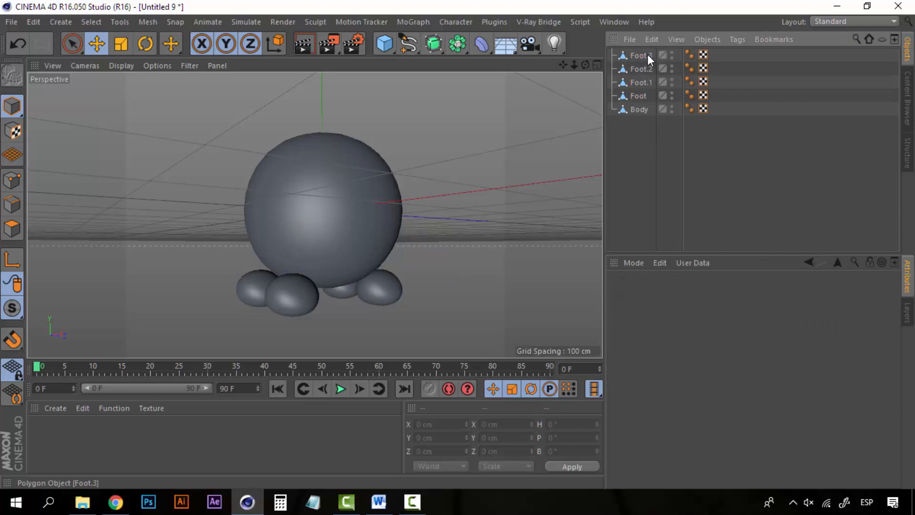
In the Top view, move Foot and Foot.1 together inward to about -50 cm in Z.
left_click(648, 54)
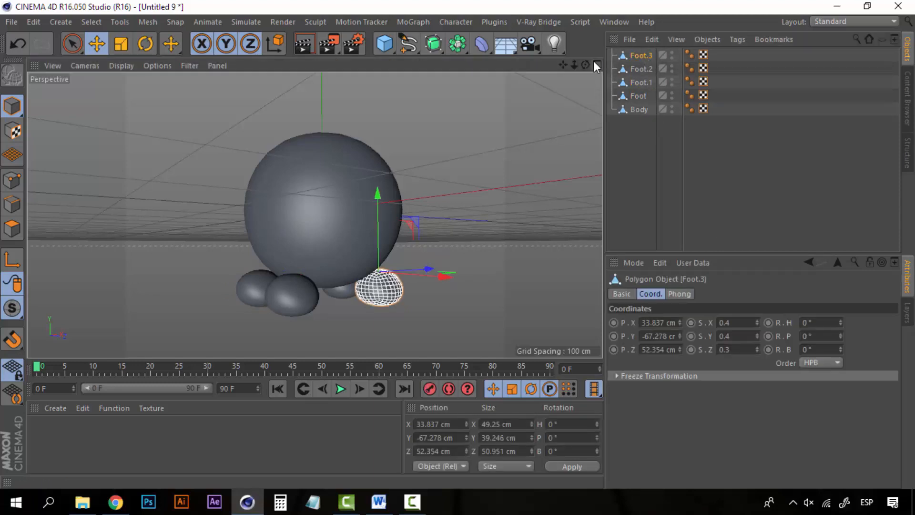
left_click(595, 63)
left_click(599, 63)
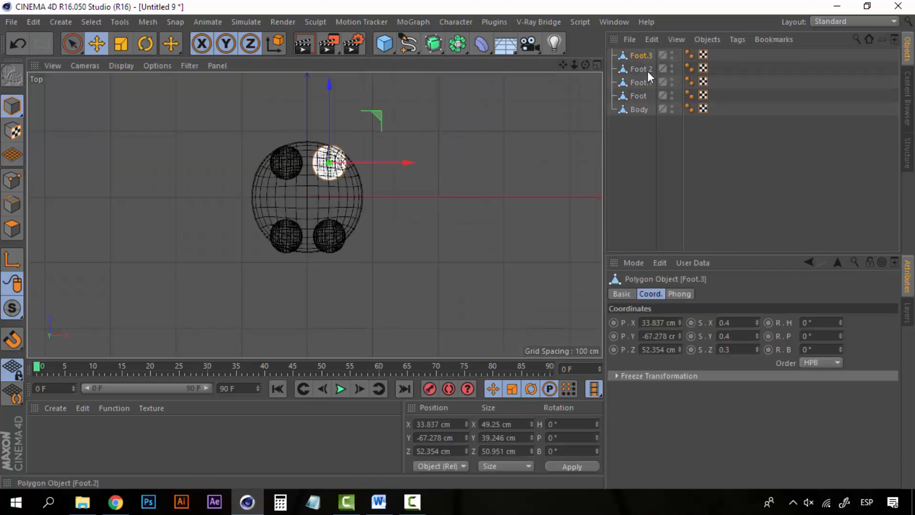
left_click(640, 82)
left_click(639, 95, "shift")
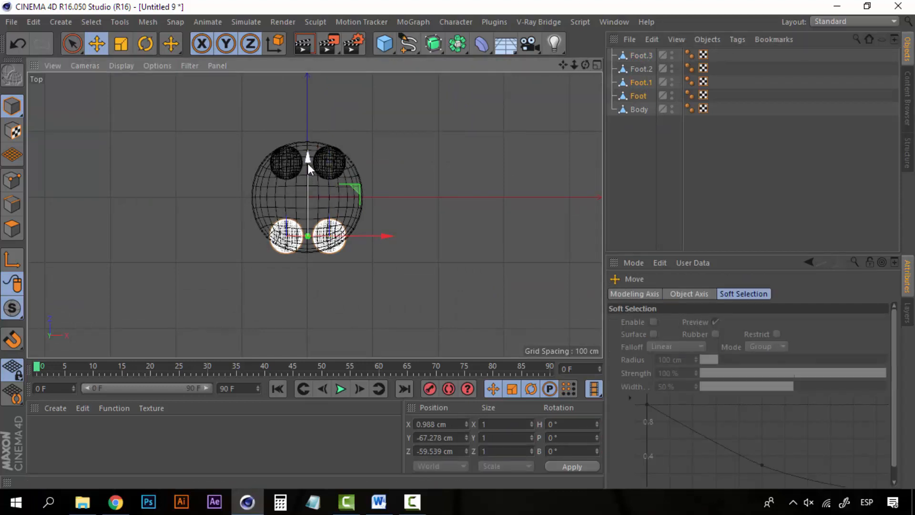
left_click_drag(307, 163, 307, 155)
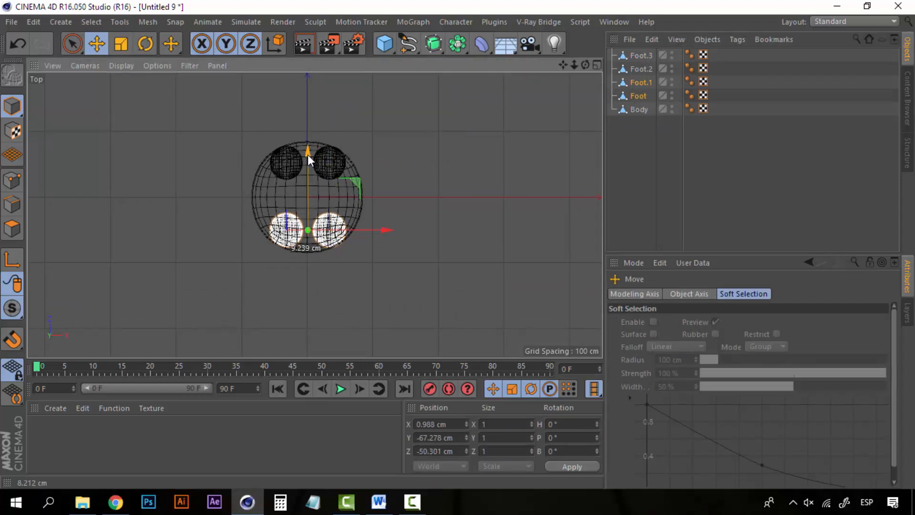
Move Foot.2 and Foot.3 together inward to about 26 cm in Z.
left_click(646, 68)
left_click(647, 55, "shift")
left_click_drag(310, 81, 311, 100)
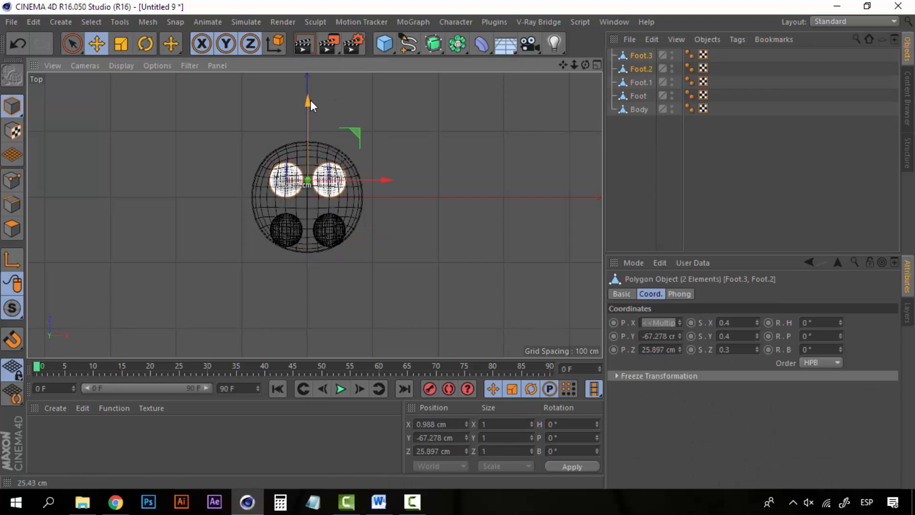
In the Front view, raise all four feet together to about -62 cm in Y, closer to the Body.
left_click(596, 65)
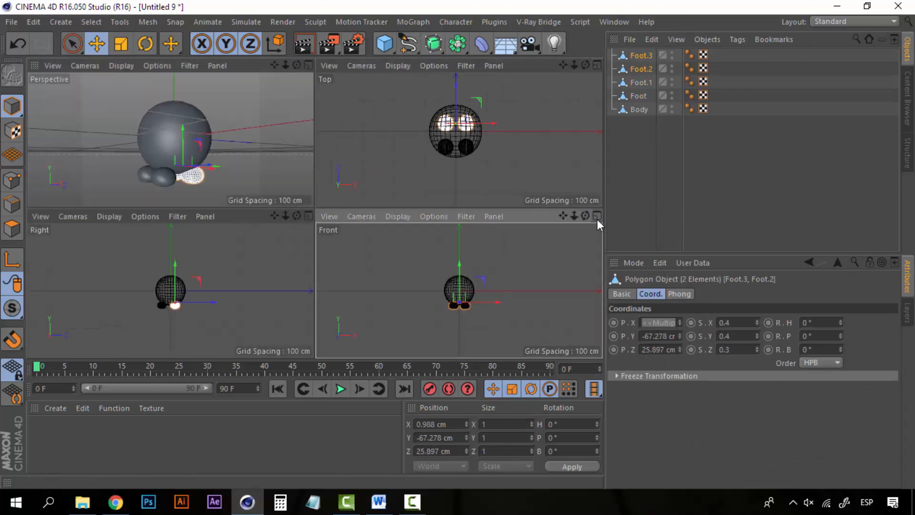
left_click(596, 218)
left_click(636, 95, "shift")
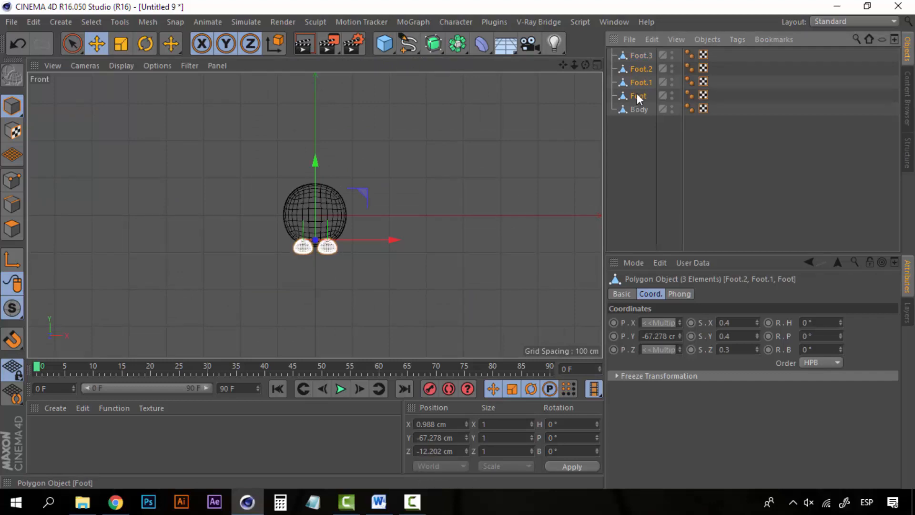
left_click(644, 57)
left_click(641, 94, "shift")
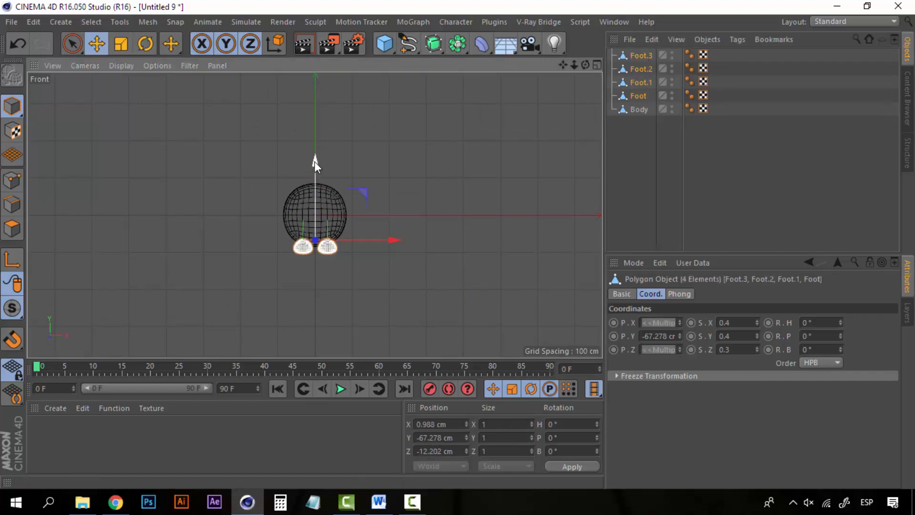
left_click_drag(315, 161, 315, 159)
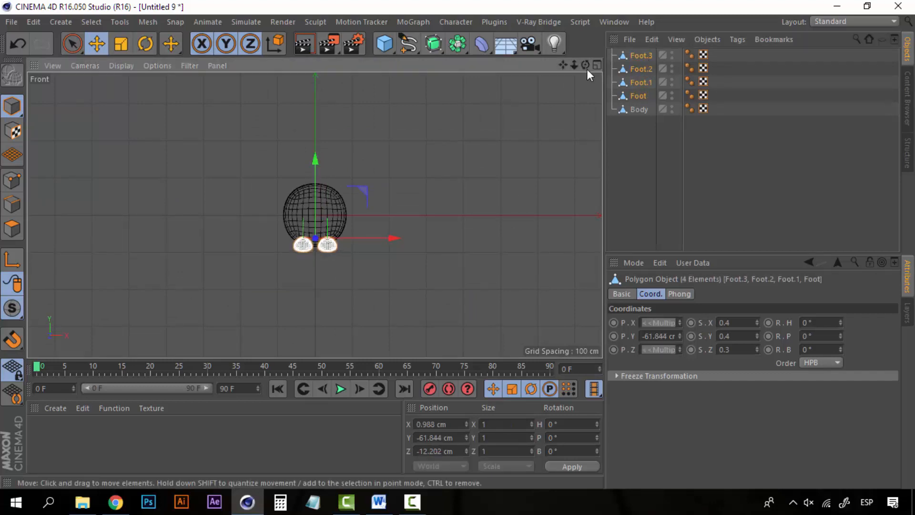
left_click(597, 65)
left_click(307, 66)
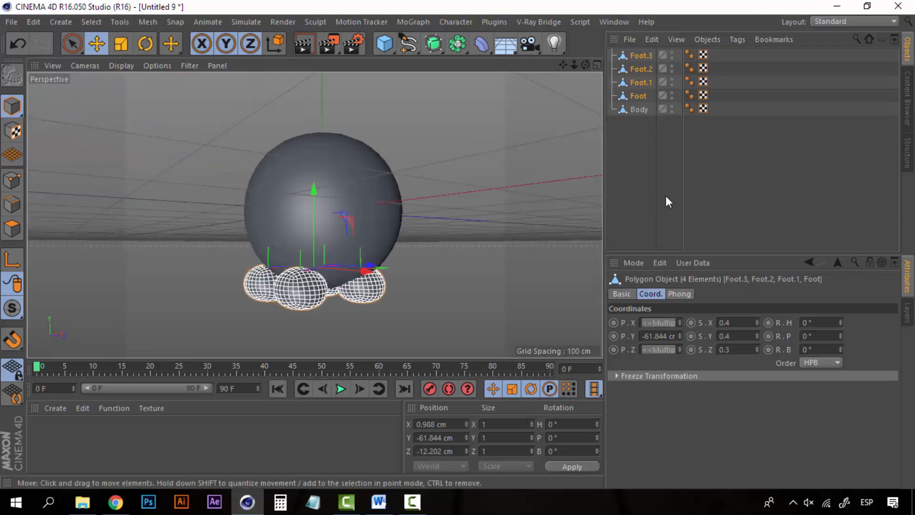
left_click(640, 181)
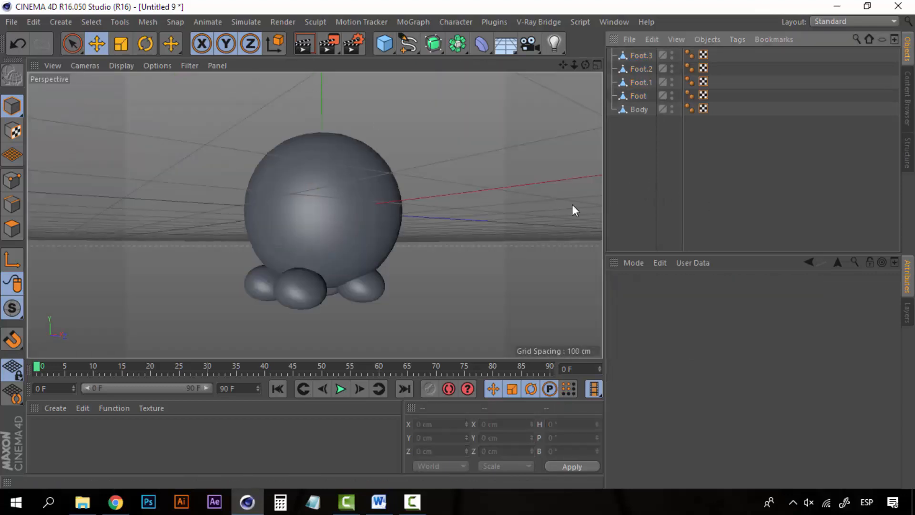
Duplicate Foot.3 and raise the copy above the Body to about 120 cm in Y.
left_click_drag(574, 209, 453, 256, "alt")
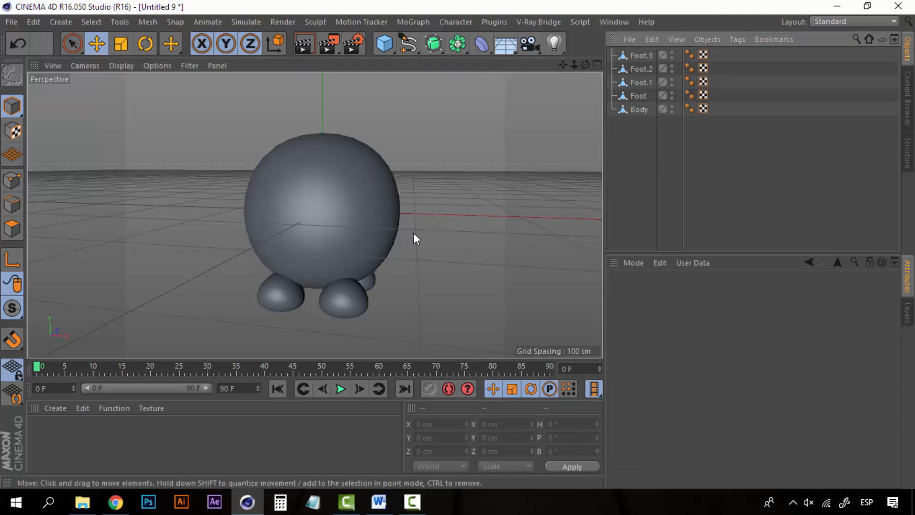
left_click_drag(415, 238, 391, 248, "alt")
left_click(643, 55)
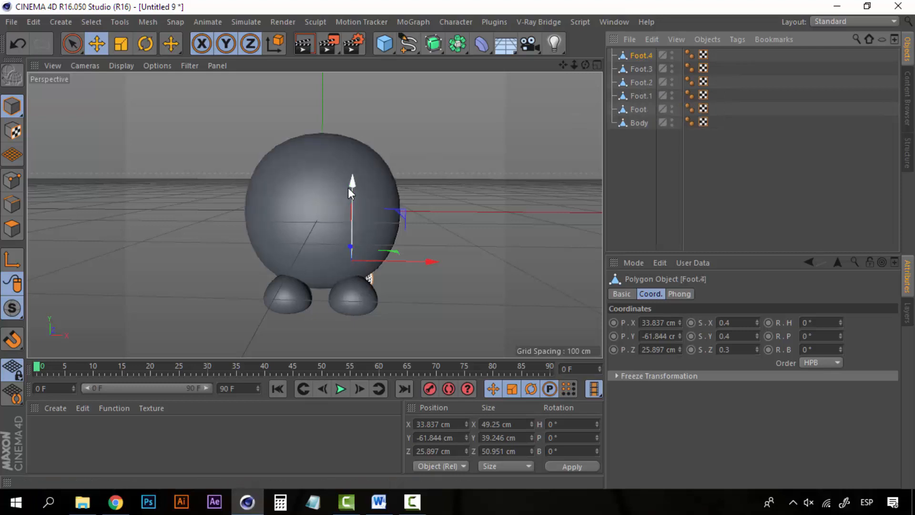
left_click_drag(351, 185, 353, 26, "ctrl")
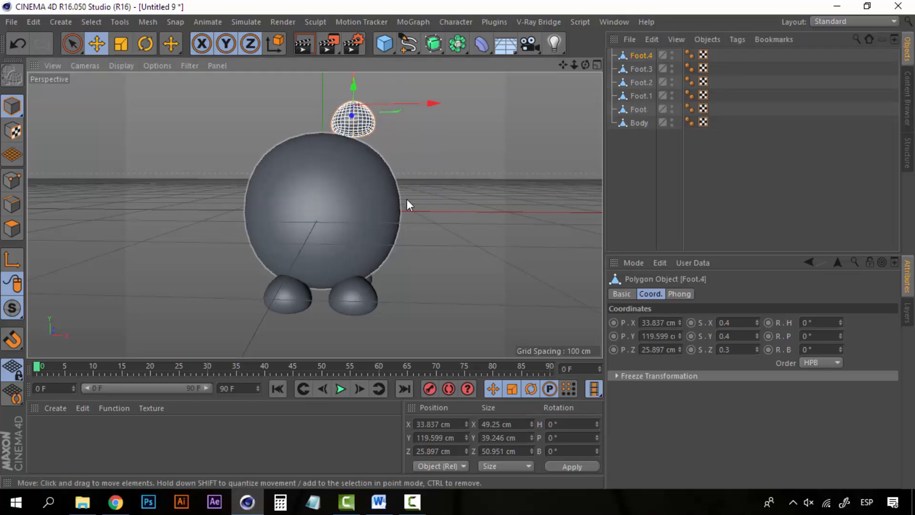
Group the four feet beneath the Body and name the group Feet.
left_click(643, 69)
left_click(638, 113, "shift")
right_click(638, 113)
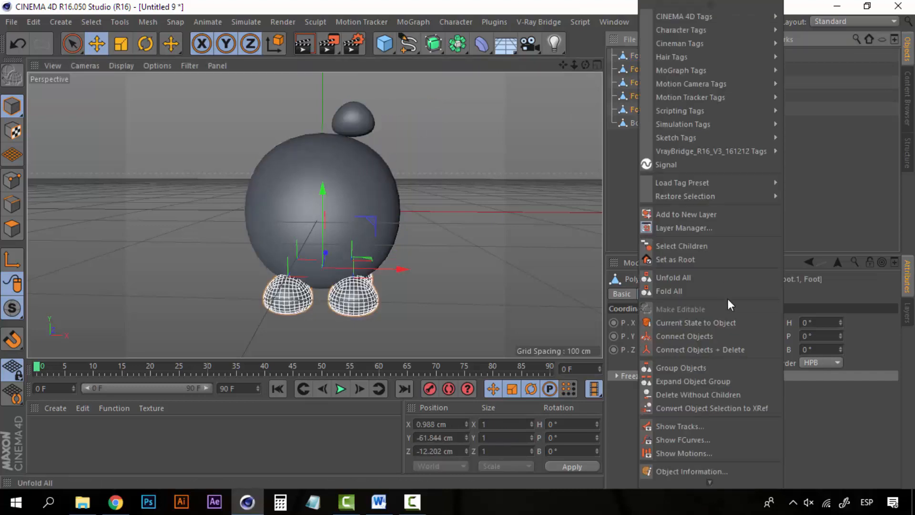
left_click(710, 368)
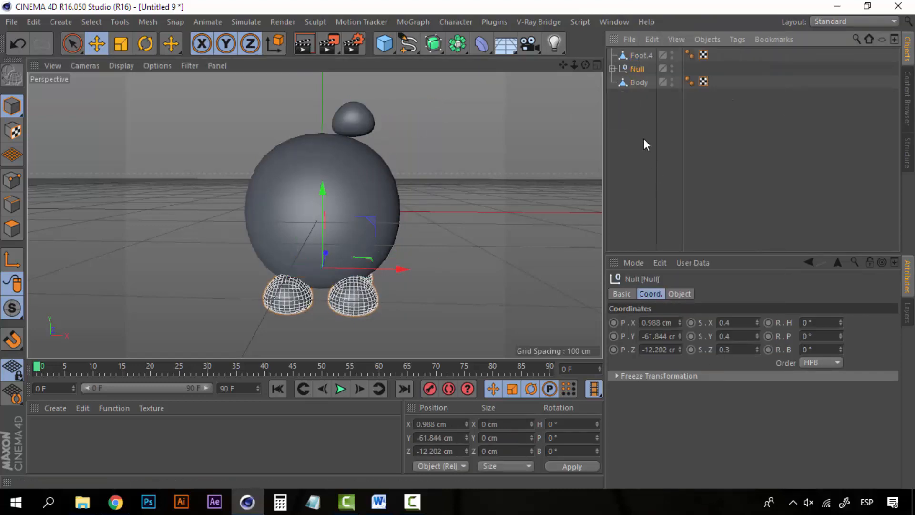
double_click(638, 69)
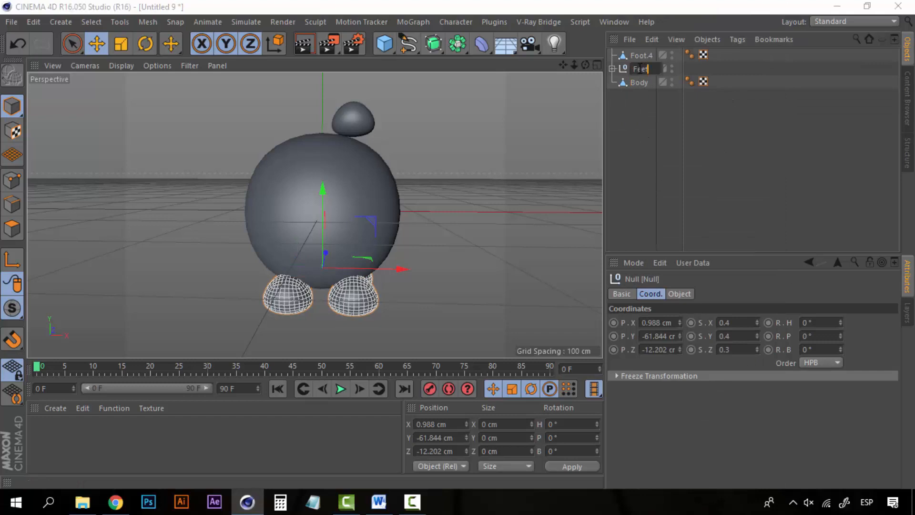
type("Feet")
key("Return")
Move the Foot.4 copy above the Body to about -44 cm in Z and lower it to about 97 cm in Y.
left_click(648, 55)
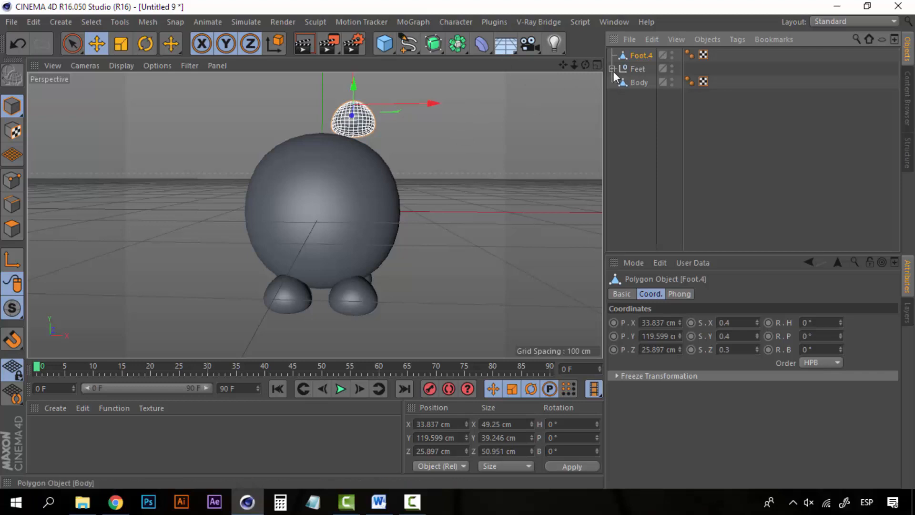
left_click(597, 65)
left_click_drag(465, 90, 462, 112)
left_click(469, 239)
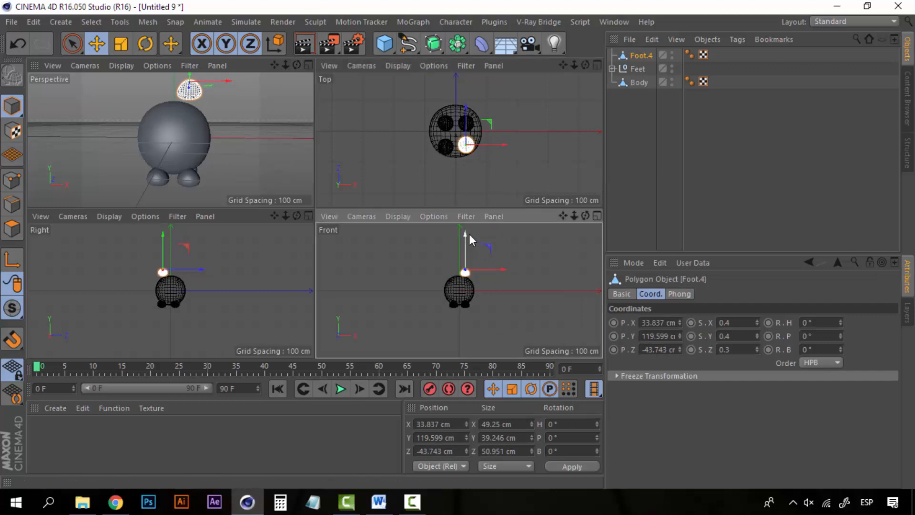
left_click_drag(469, 239, 469, 245)
left_click(308, 65)
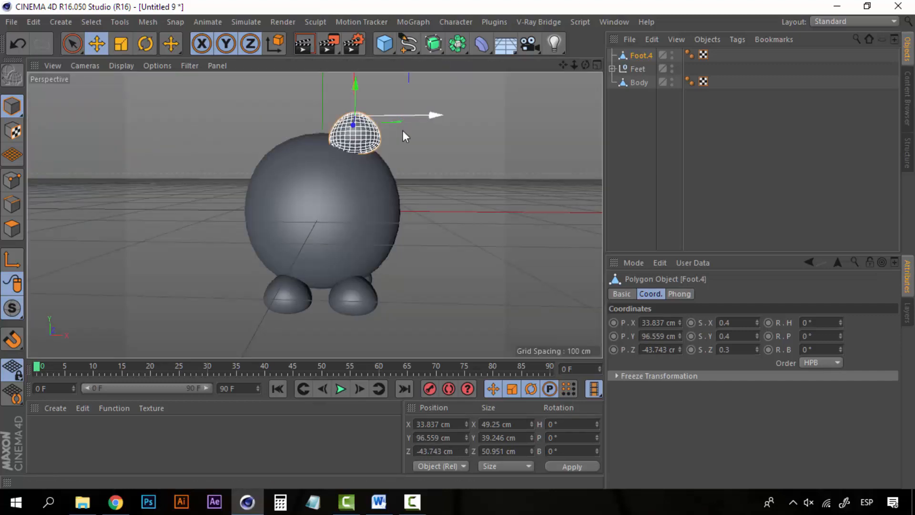
Flatten Foot.4 on top of the Body by reducing its Z scale to 0.19, and inspect its shape up close.
left_click_drag(465, 178, 231, 194, "alt")
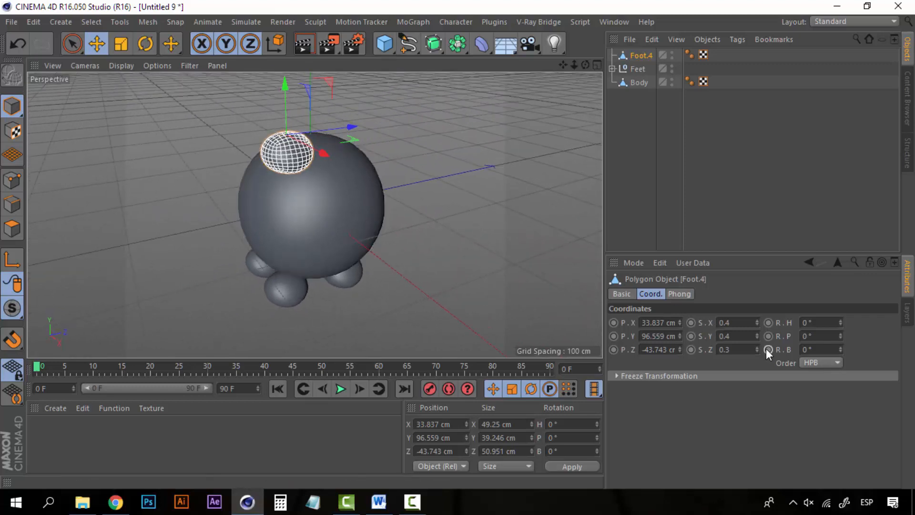
left_click_drag(757, 351, 755, 349)
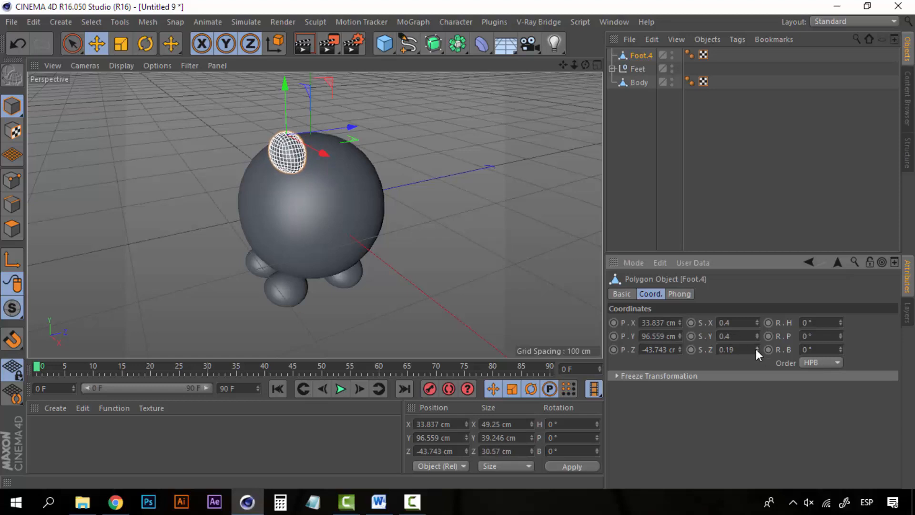
left_click_drag(270, 196, 364, 162, "alt")
scroll(304, 168, "up", 3)
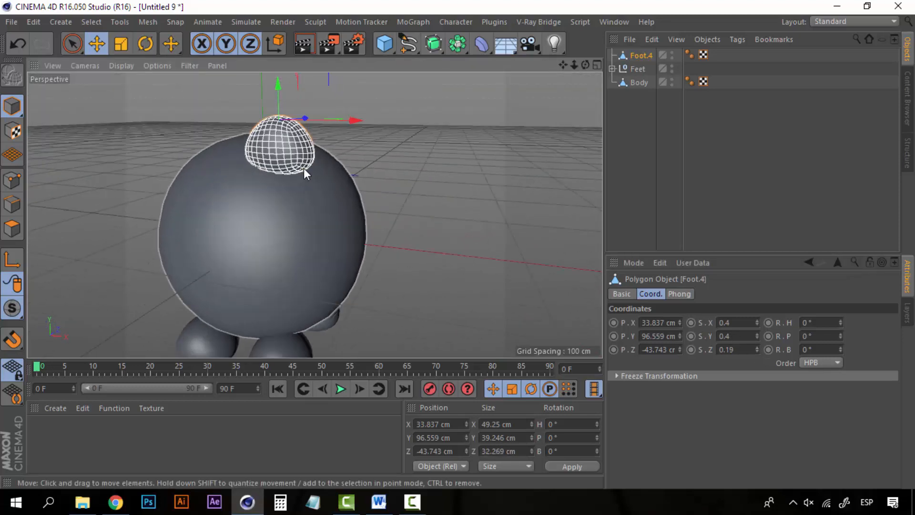
left_click_drag(275, 181, 322, 191, "alt")
scroll(282, 151, "up", 2)
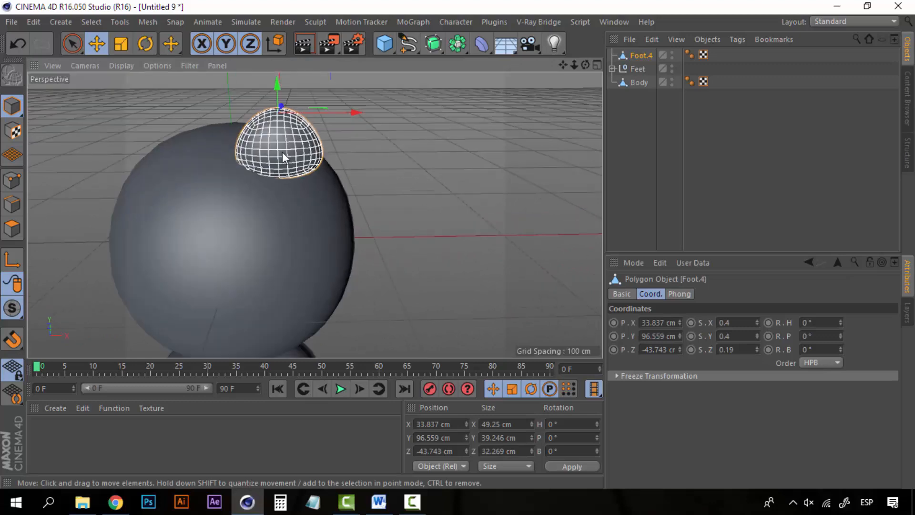
left_click_drag(281, 148, 263, 174, "alt")
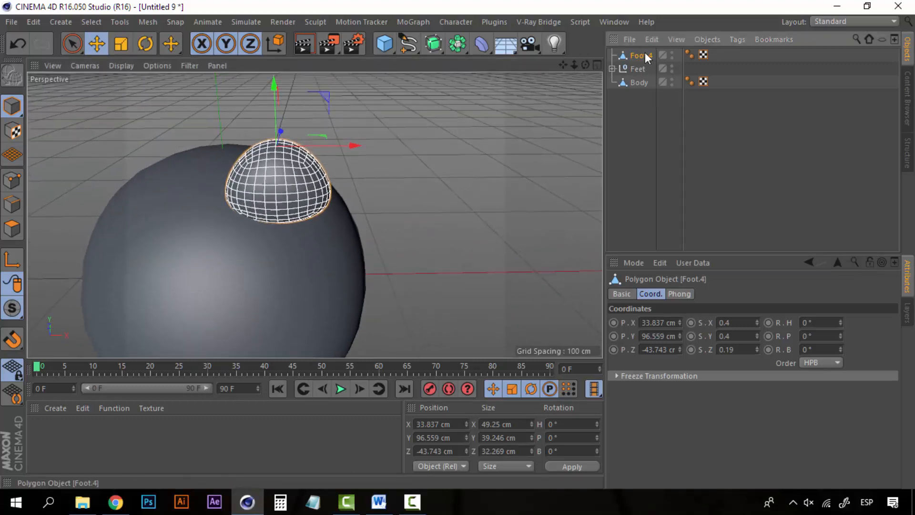
Narrow and stretch Foot.4 by setting its X scale to 0.35 and its Y scale to 0.49.
left_click(11, 228)
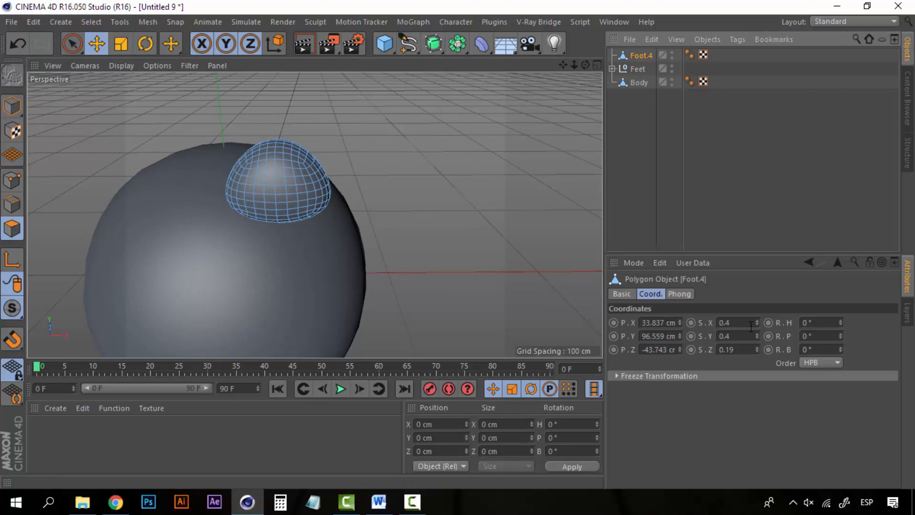
mouse_move(758, 333)
left_mouse_down()
mouse_move(757, 320)
mouse_move(757, 331)
left_mouse_up()
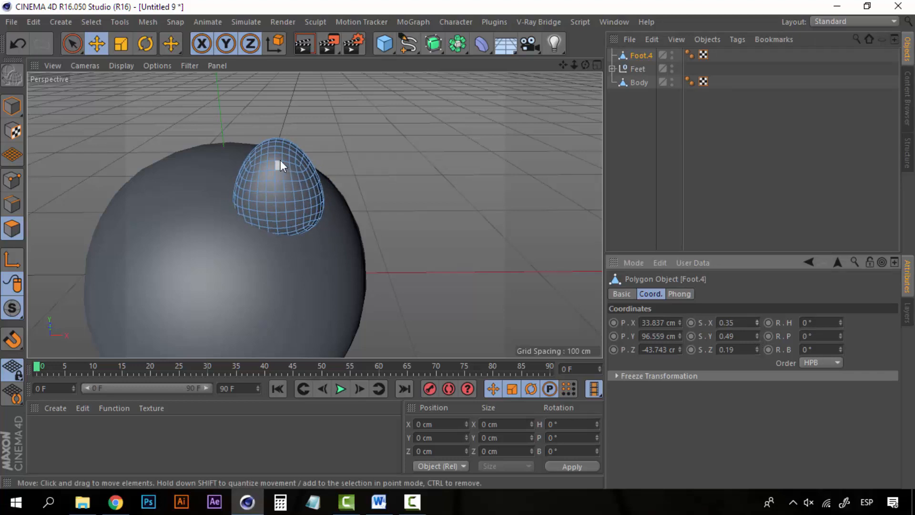
left_click(656, 116)
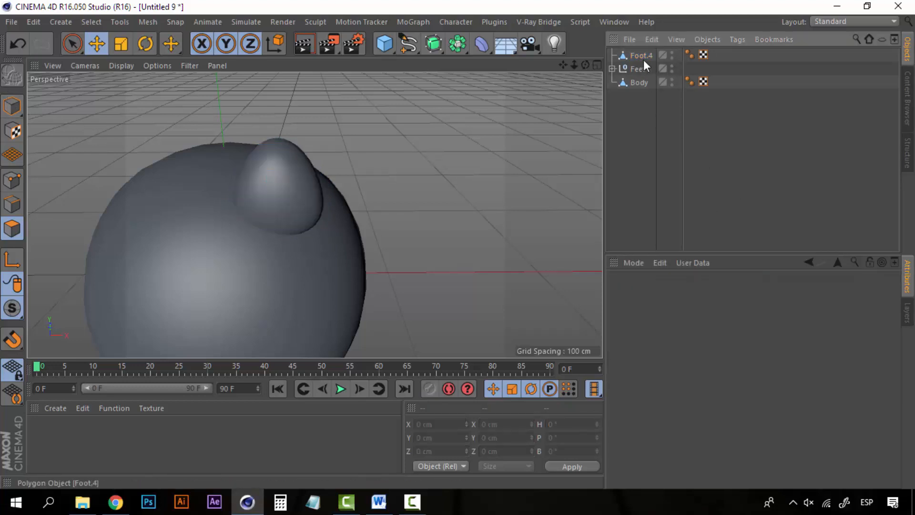
left_click(640, 57)
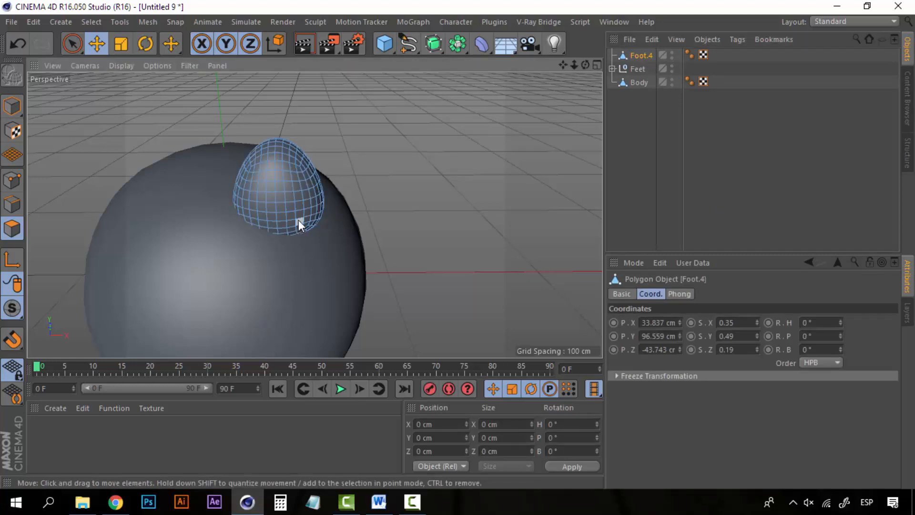
Switch to the Sculpting layout with Foot.4 selected and activate the Pull brush.
left_click_drag(299, 219, 307, 189, "alt")
key("r")
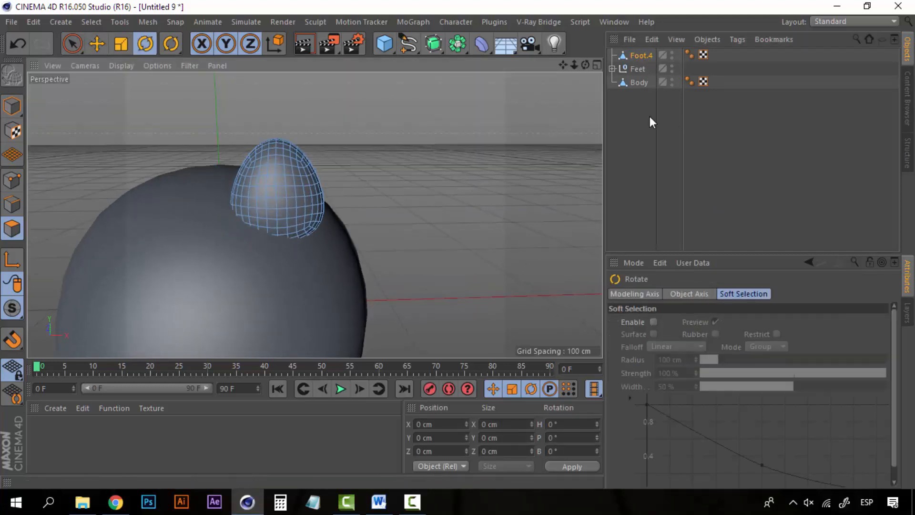
left_click(649, 117)
left_click(652, 54)
left_click(874, 22)
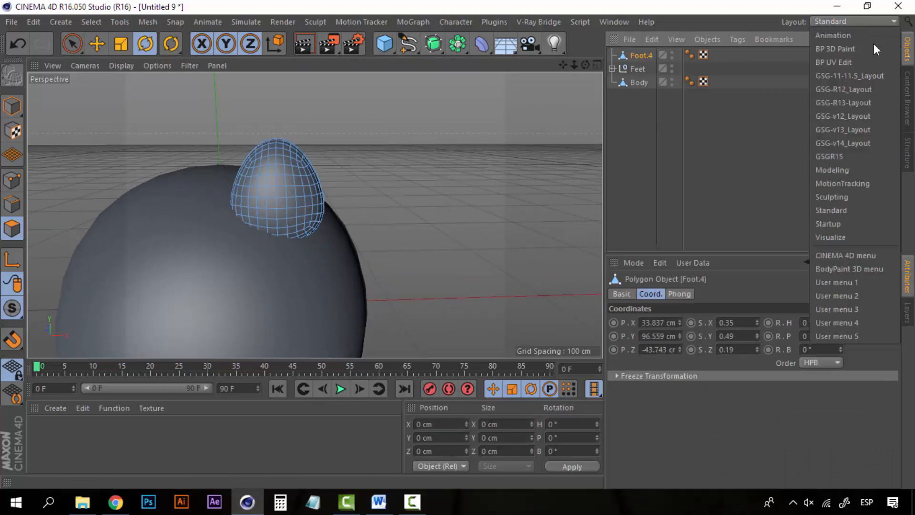
left_click(840, 195)
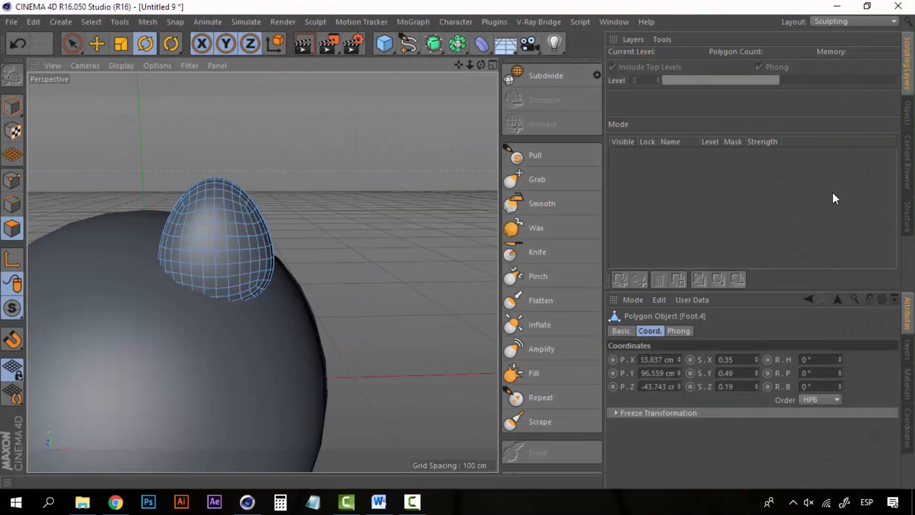
left_click(555, 160)
Rename the Foot.4 object as ear.
left_click(910, 115)
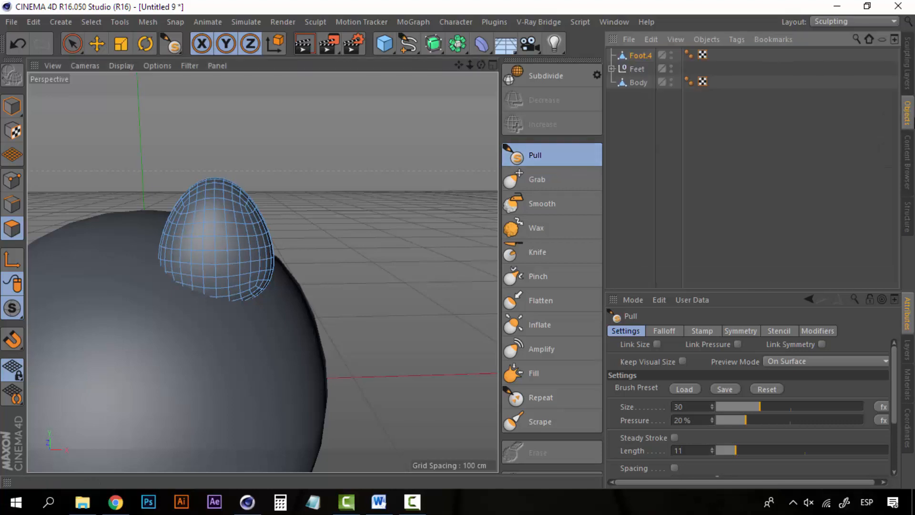
left_click(638, 56)
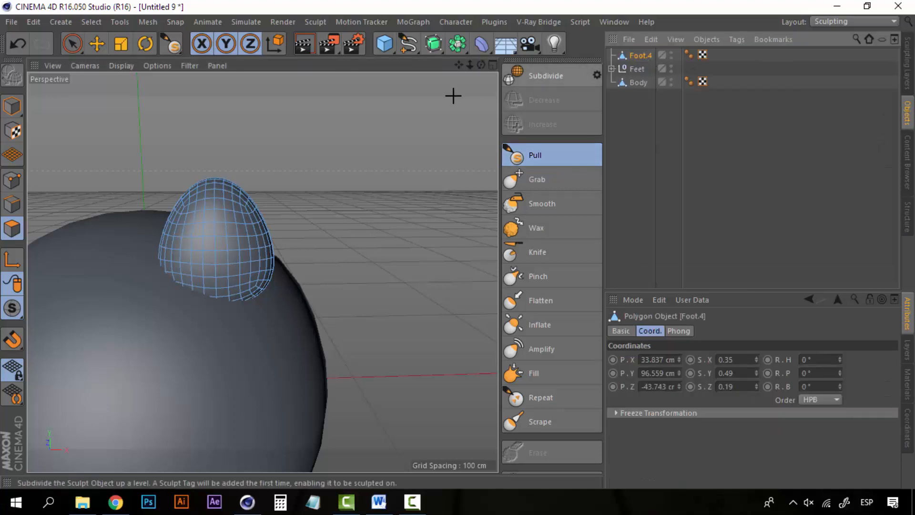
double_click(636, 55)
type("ear")
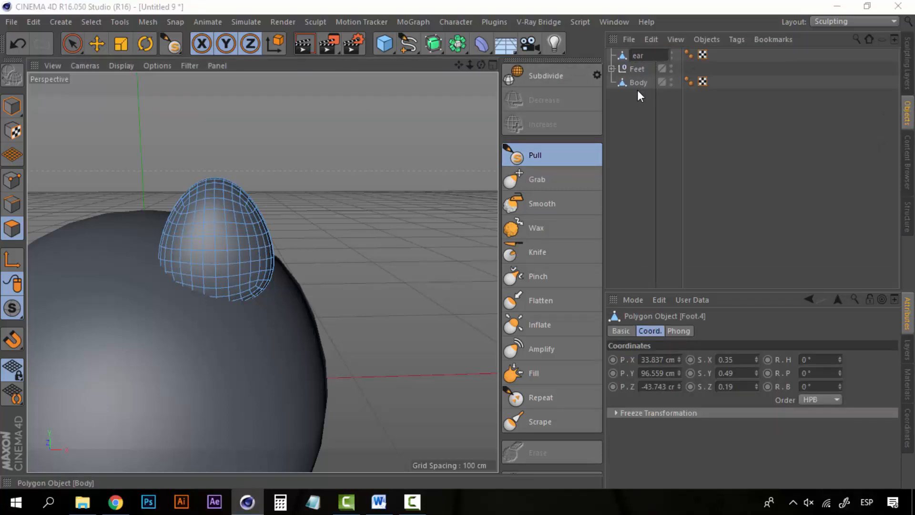
key("Return")
Carve a vertical hollow into the front of the ear using the inverted Pull brush at size 73.
scroll(167, 280, "up", 5)
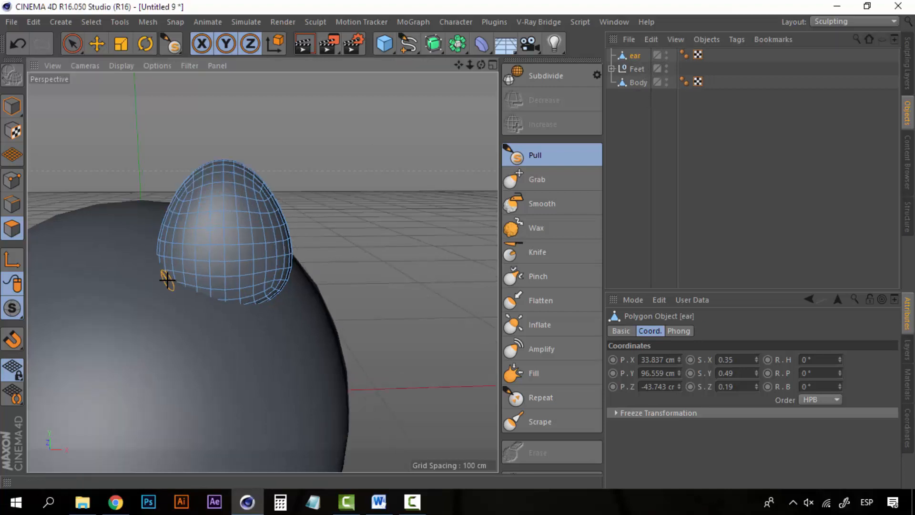
left_click(543, 152)
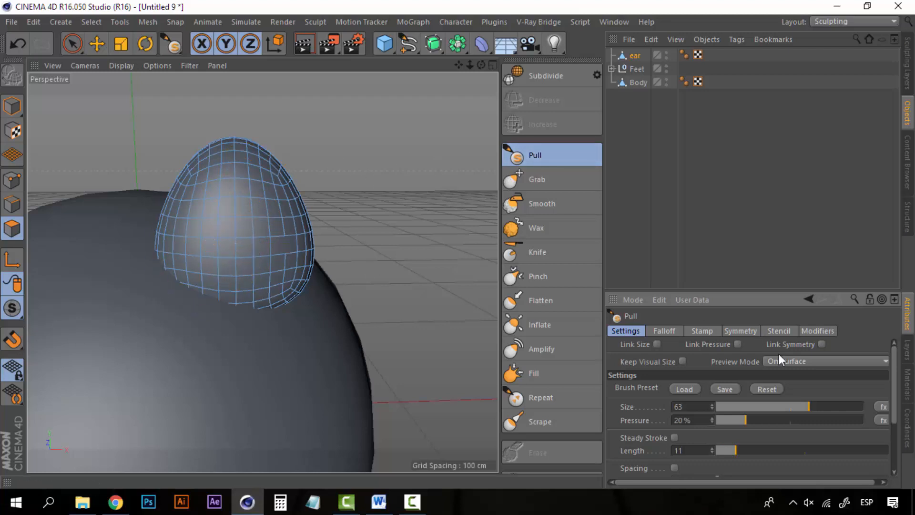
left_click(824, 405)
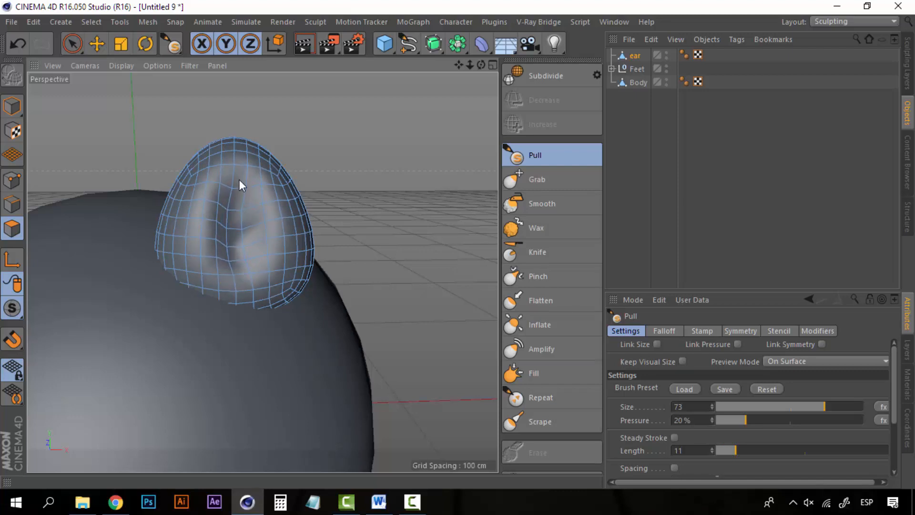
mouse_move(244, 203)
left_mouse_down("ctrl")
mouse_move(242, 250)
mouse_move(247, 193)
left_mouse_up("ctrl")
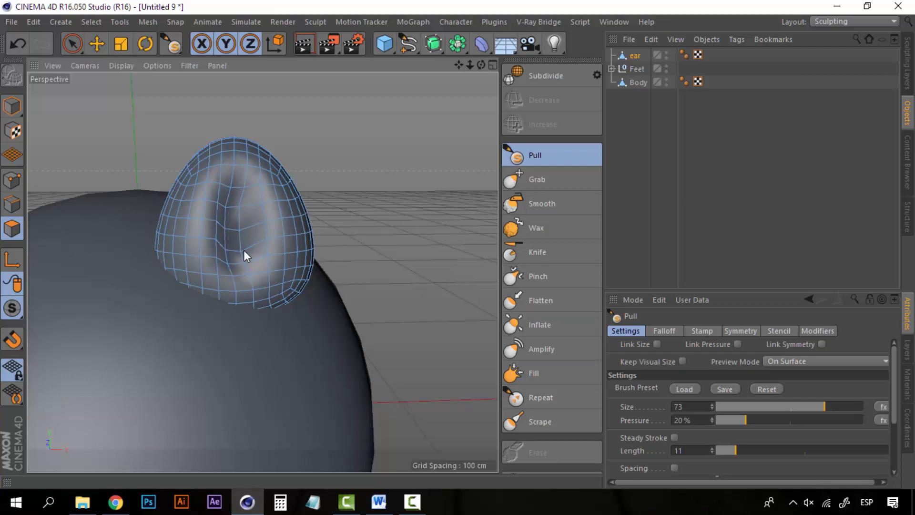
mouse_move(244, 250)
left_mouse_down("ctrl")
mouse_move(238, 199)
mouse_move(244, 241)
mouse_move(157, 239)
mouse_move(133, 224)
mouse_move(240, 219)
mouse_move(235, 200)
left_mouse_up("ctrl")
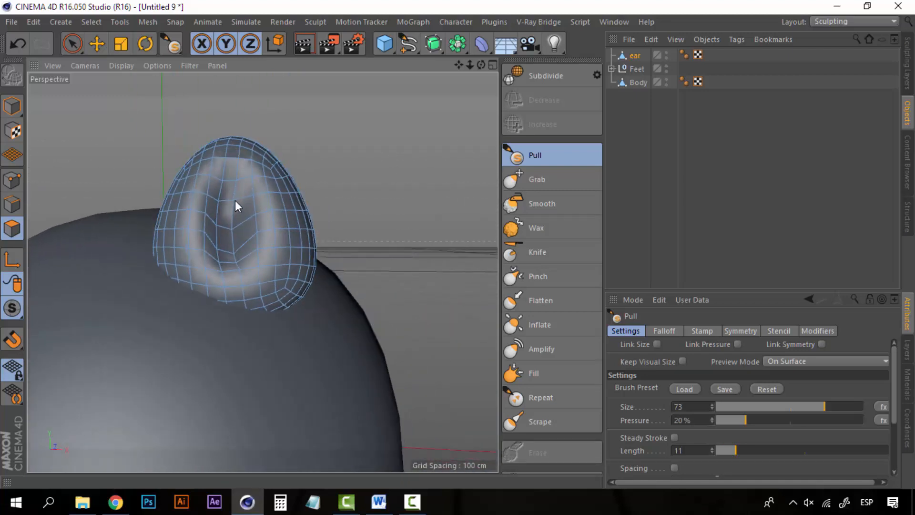
Undo the last Pull stroke and rework the ear's inner hollow with the brush pressure at 41%.
key("ctrl+z")
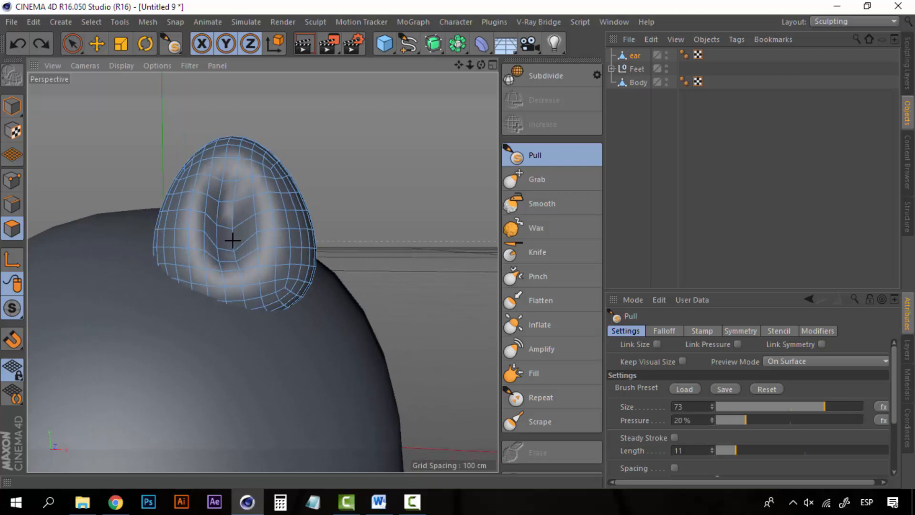
left_click(777, 420)
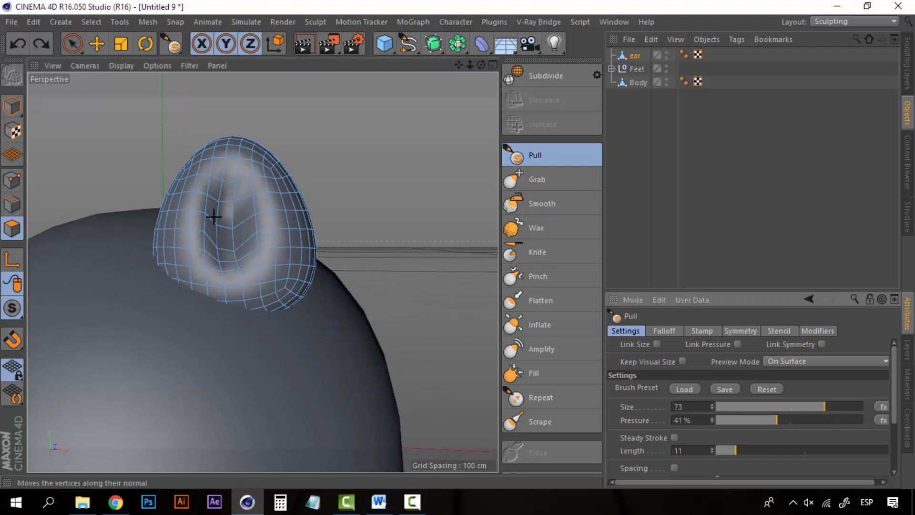
mouse_move(225, 204)
left_mouse_down()
mouse_move(231, 198)
mouse_move(233, 243)
mouse_move(229, 196)
mouse_move(245, 280)
mouse_move(200, 322)
mouse_move(109, 318)
mouse_move(286, 302)
left_mouse_up()
scroll(199, 288, "down", 4)
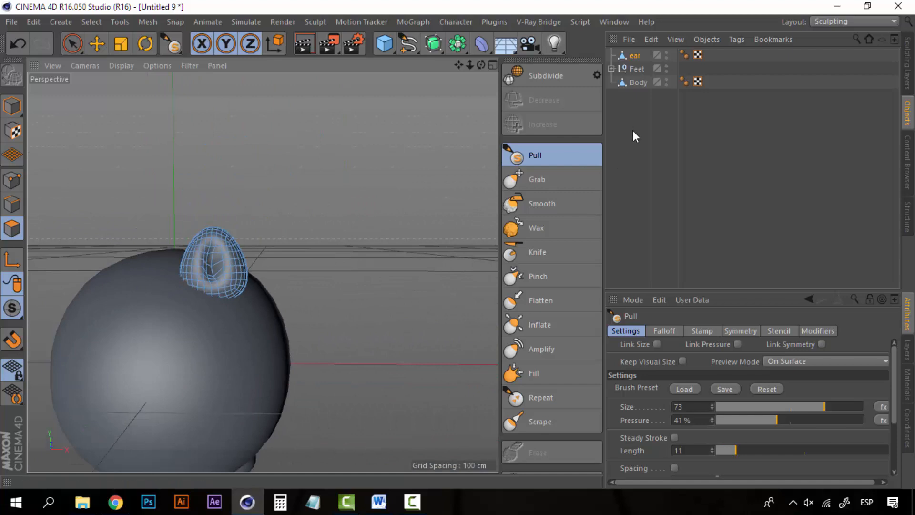
Duplicate the ear and move the copy along X to the opposite side of the head.
left_click(634, 55)
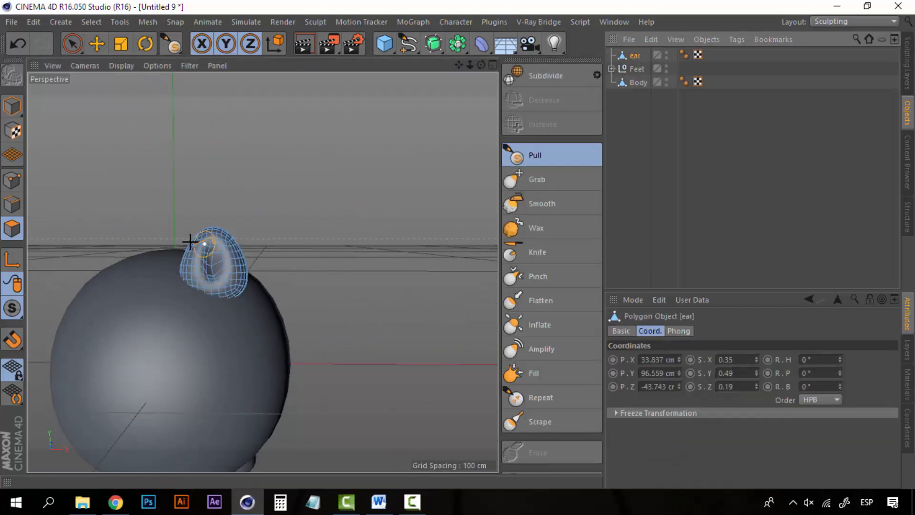
left_click_drag(190, 241, 312, 206, "alt")
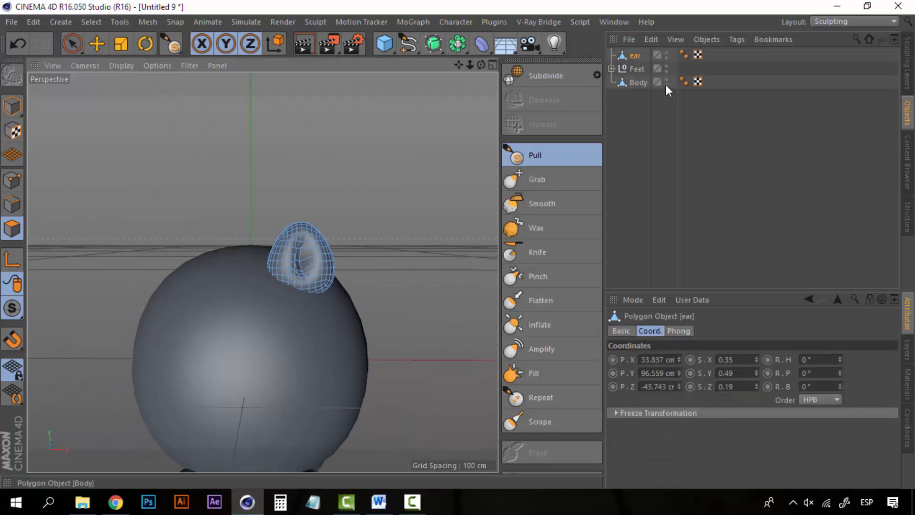
key("ctrl+c")
key("ctrl+v")
key("e")
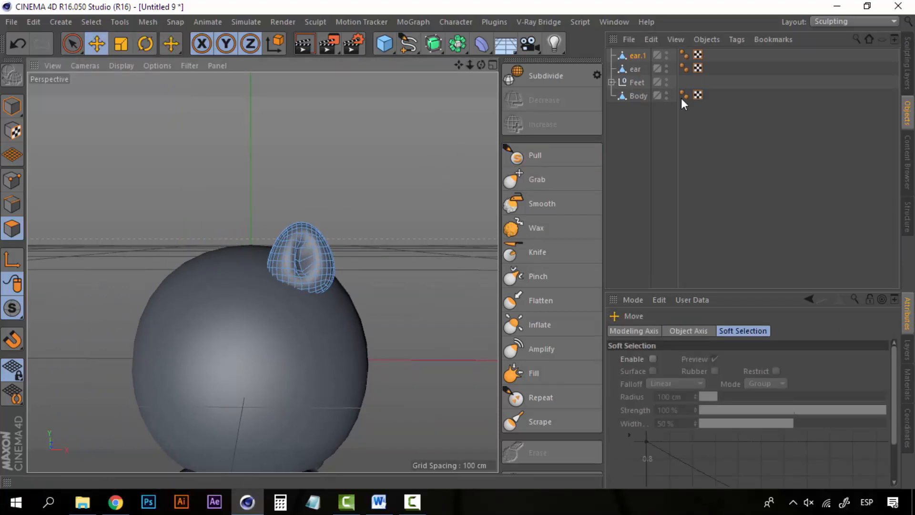
left_click(635, 58)
left_click(12, 106)
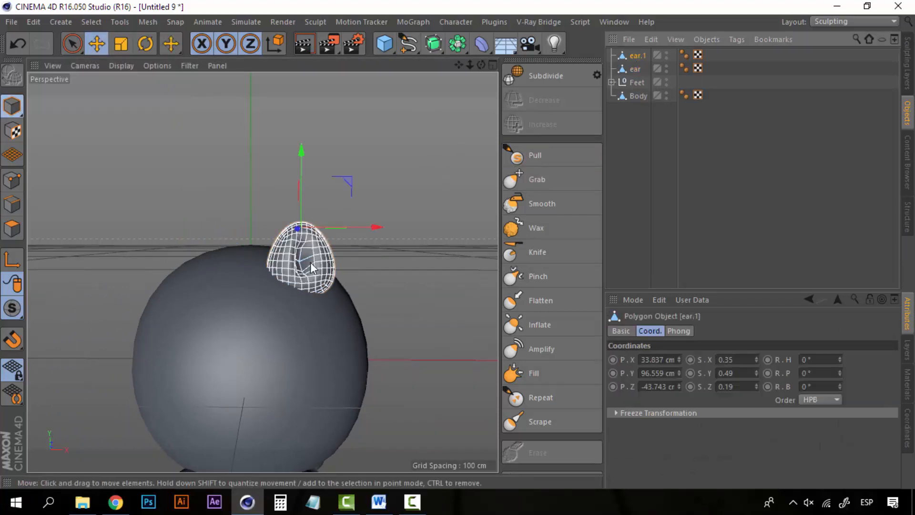
left_click_drag(376, 227, 276, 222)
Tilt the ear.1 copy outward and shift it slightly away from the centre of the head.
key("r")
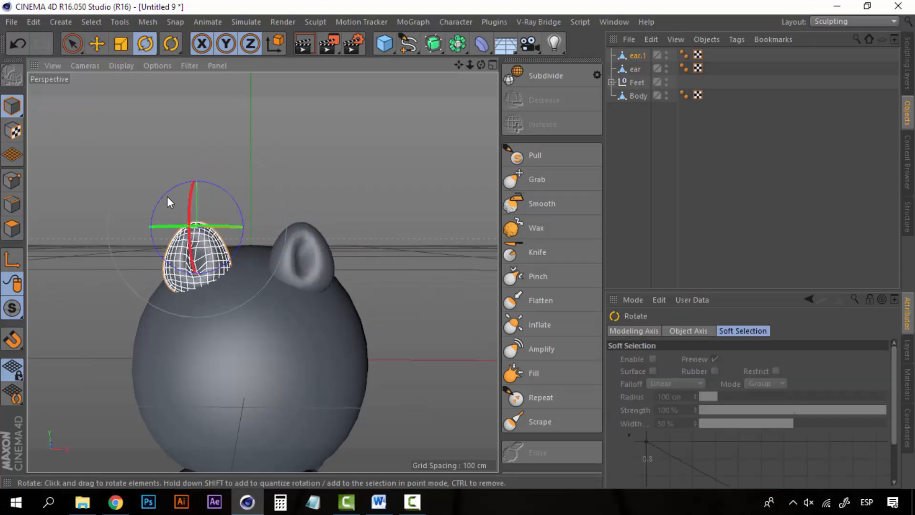
left_click_drag(165, 196, 156, 203)
key("e")
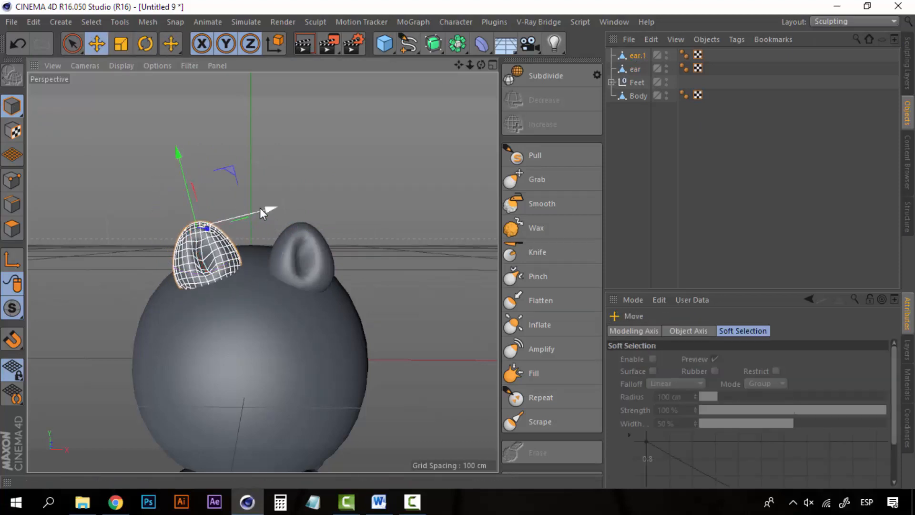
left_click_drag(260, 208, 251, 212)
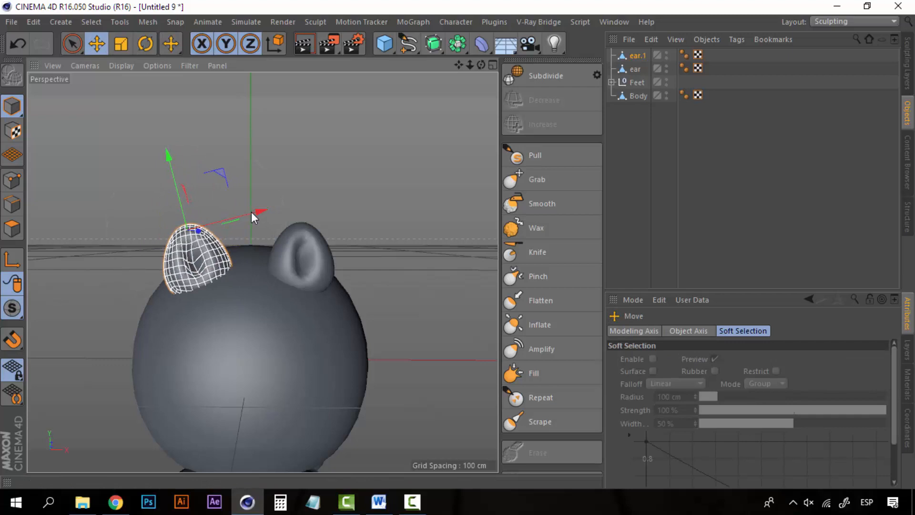
Tilt the original ear outward to mirror ear.1 and shift it slightly outward on the head.
left_click(636, 69)
key("r")
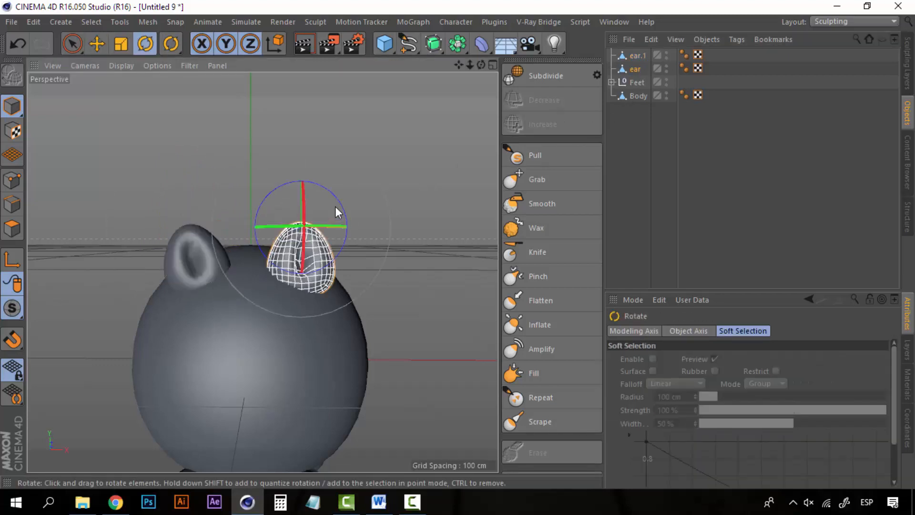
left_click_drag(337, 207, 383, 246)
key("e")
key("r")
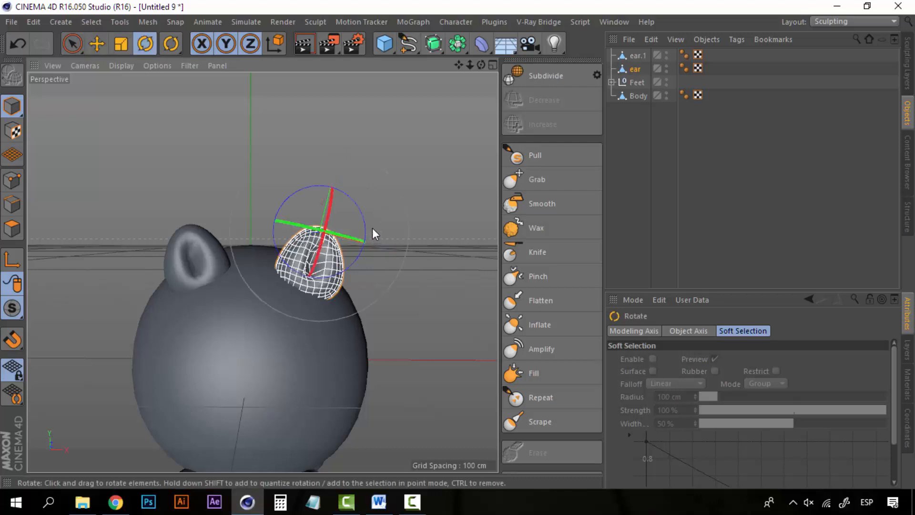
left_click_drag(365, 216, 367, 221)
key("w")
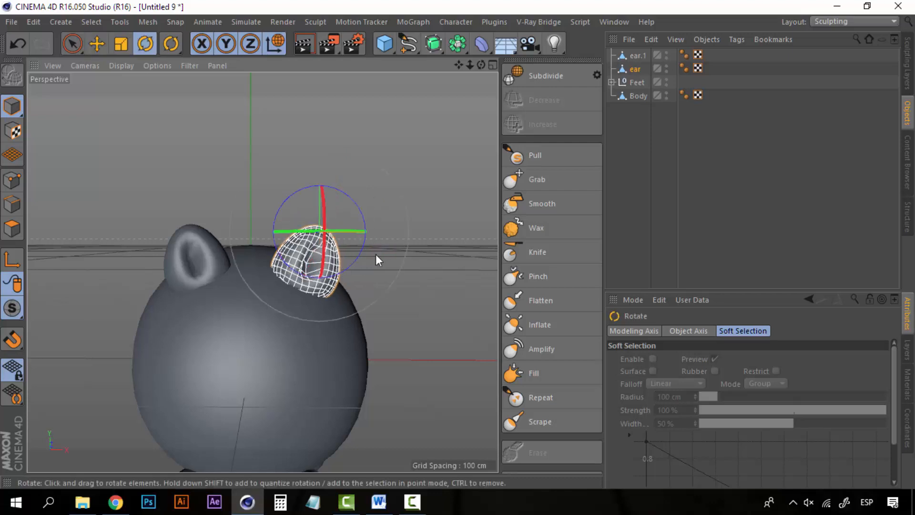
key("e")
left_click_drag(376, 252, 379, 253)
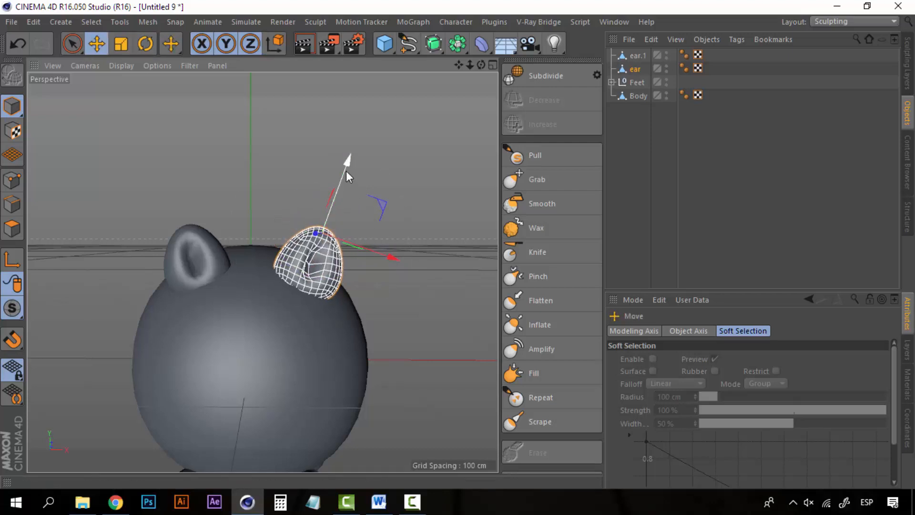
left_click(631, 145)
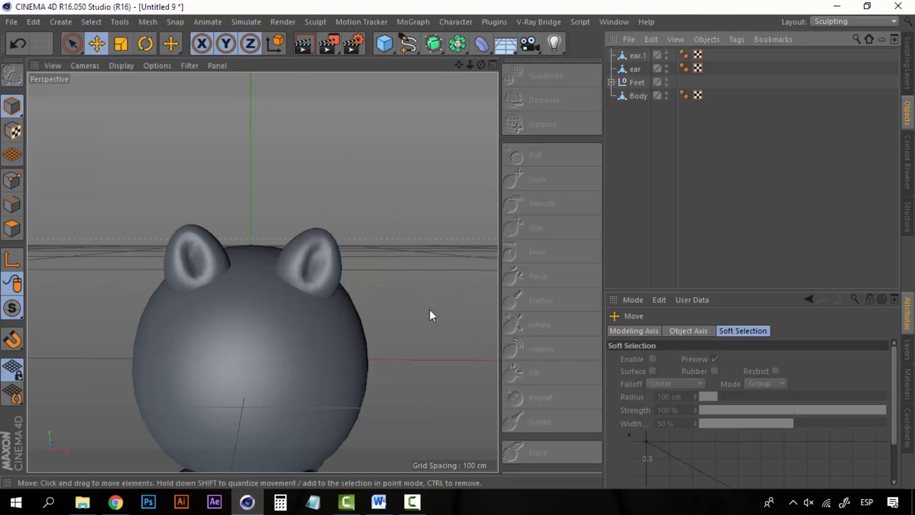
Add a new Cube primitive at the scene origin, around the Body, and ready it for moving.
left_click_drag(430, 309, 328, 315, "alt")
scroll(310, 325, "down", 4)
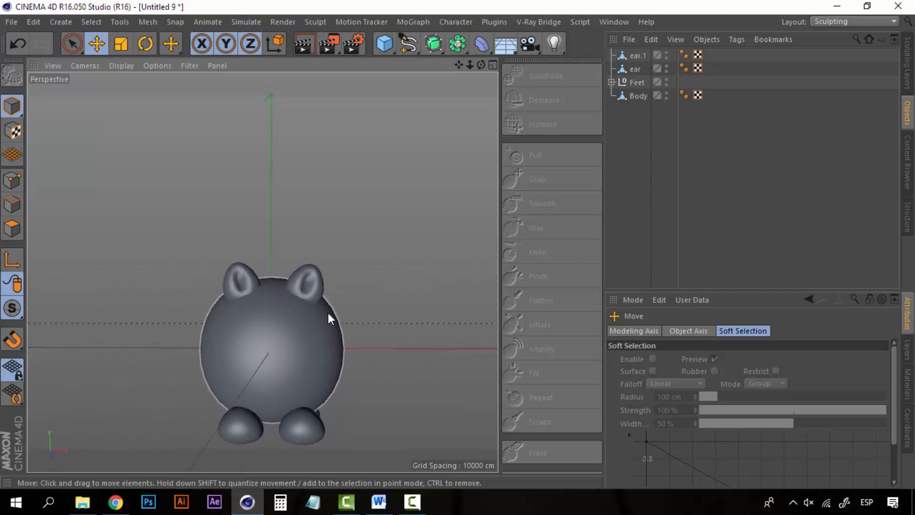
scroll(273, 379, "up", 4)
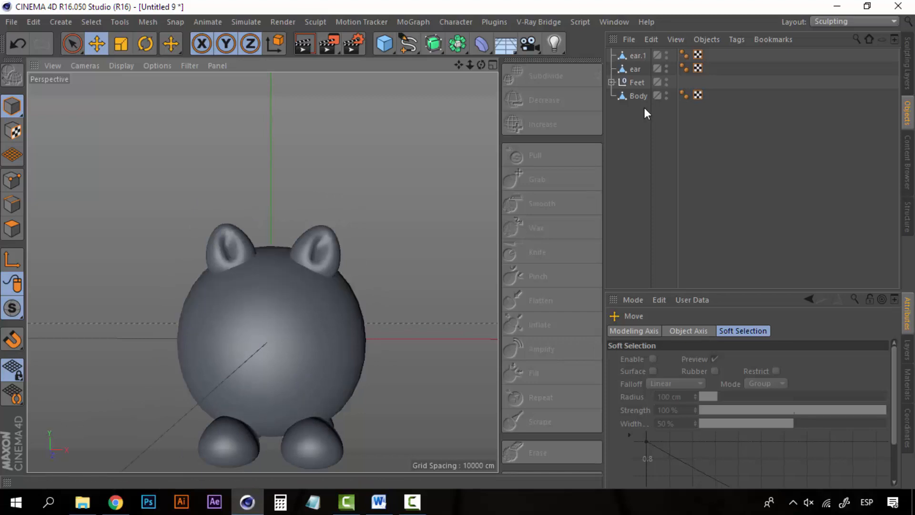
scroll(235, 322, "up", 2)
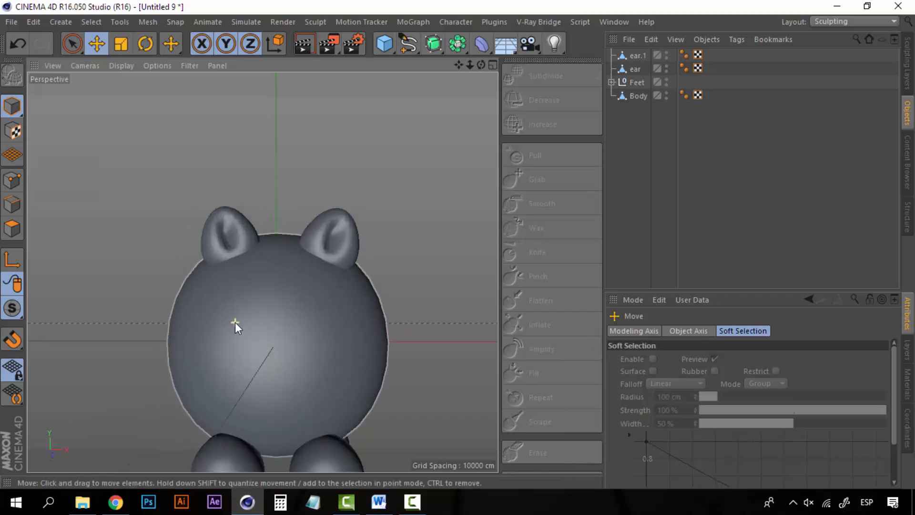
left_click(387, 44)
left_click(511, 69)
scroll(307, 294, "down", 2)
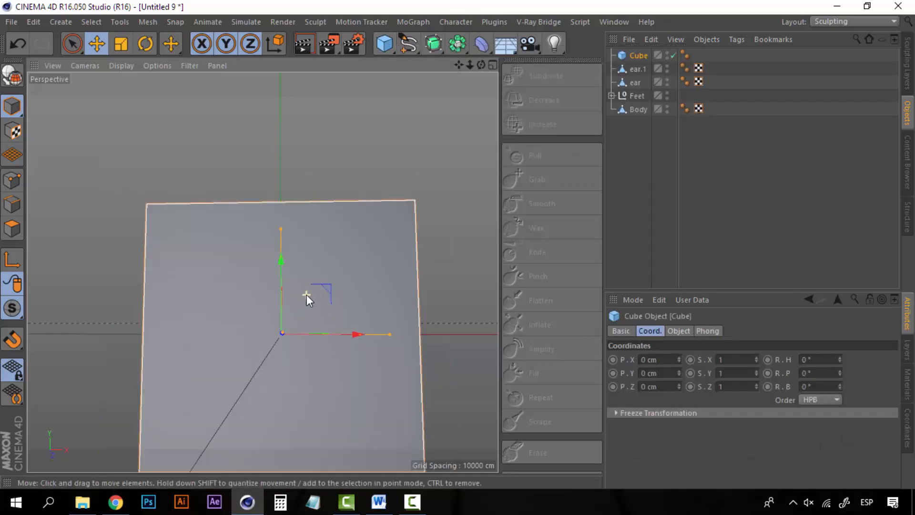
left_click_drag(299, 258, 269, 341, "alt")
key("e")
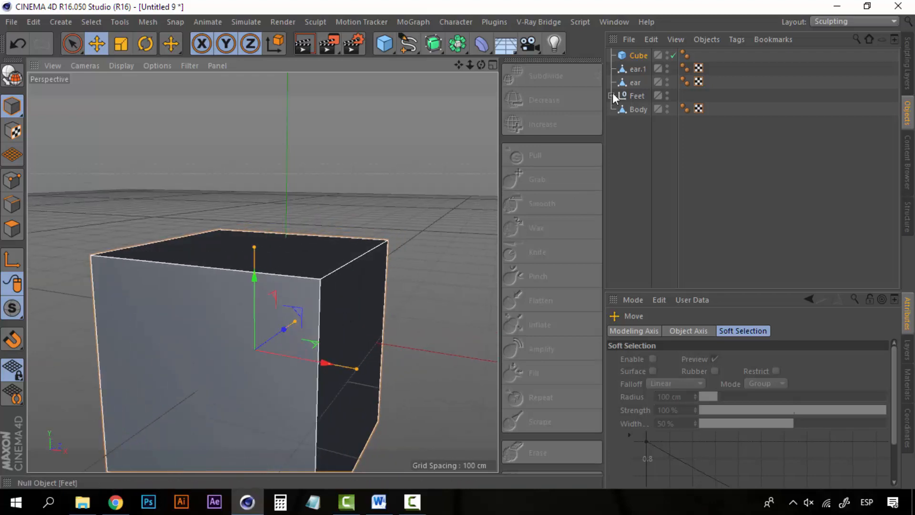
Scale the Cube down evenly to about 44 cm per side on the front of the Body.
left_click(637, 56)
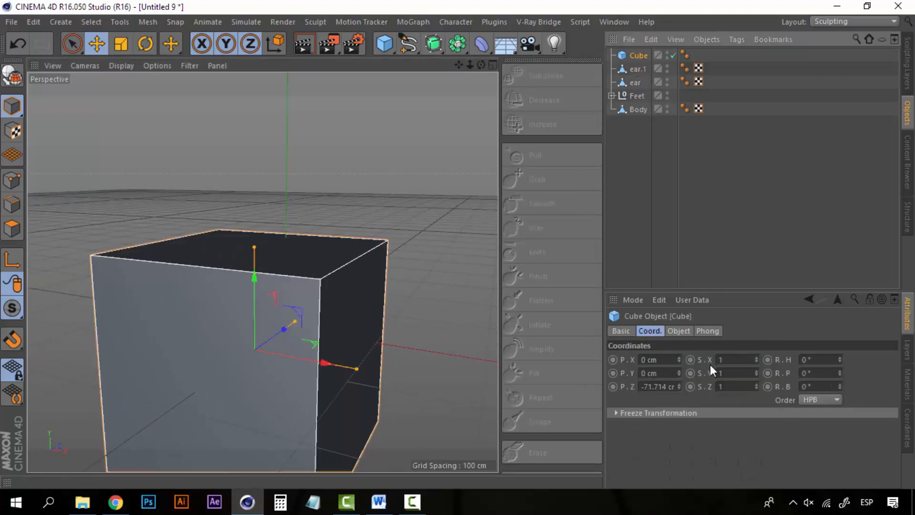
key("t")
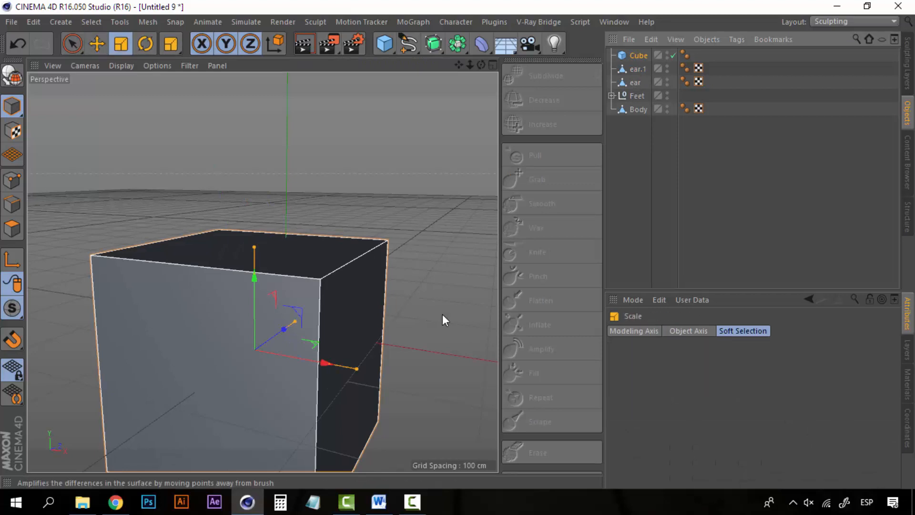
left_click_drag(300, 309, 307, 327)
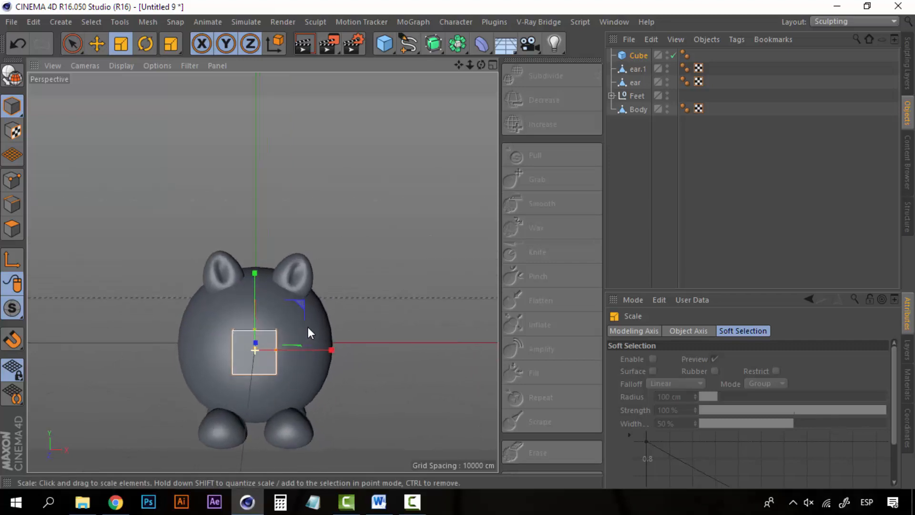
scroll(254, 370, "up", 3)
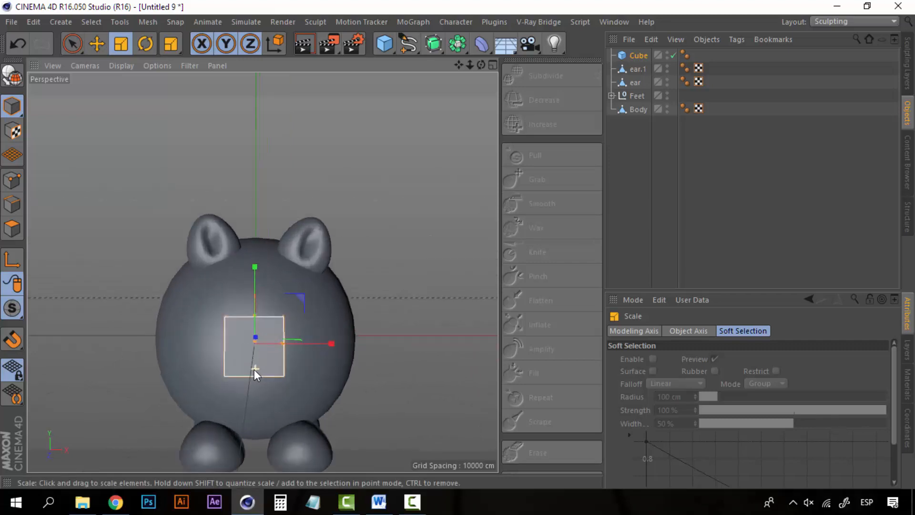
left_click(636, 67)
left_click(637, 57)
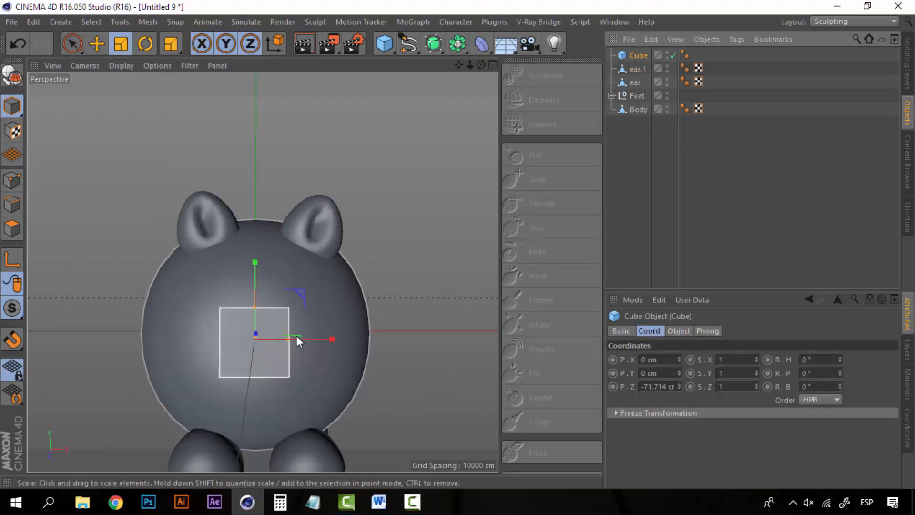
left_click_drag(301, 289, 308, 290)
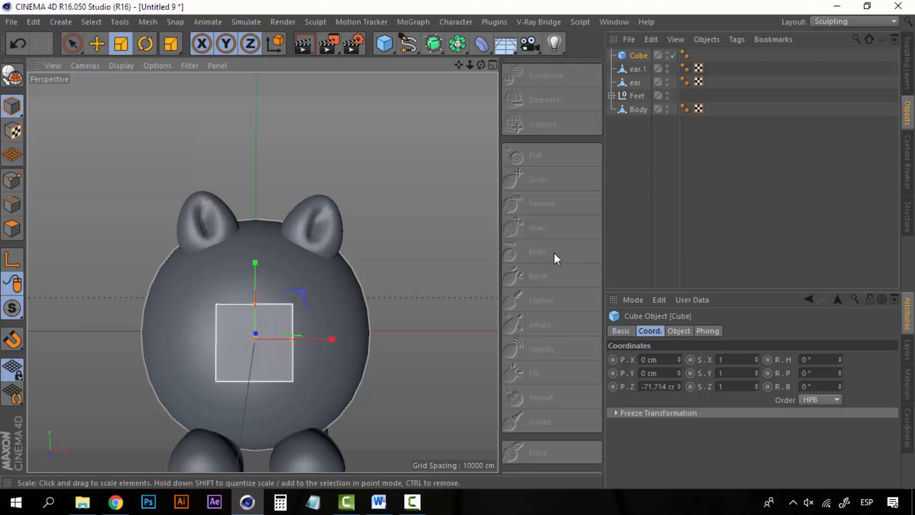
Place the Cube inside a new Subdivision Surface and move the surface outward from the Body to about -15.6 cm in Z.
left_click(434, 45)
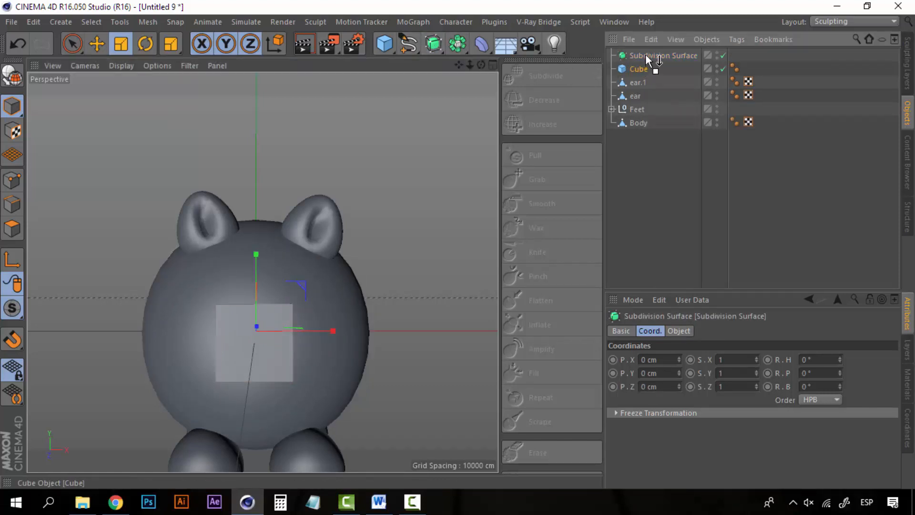
left_click_drag(645, 54, 645, 54)
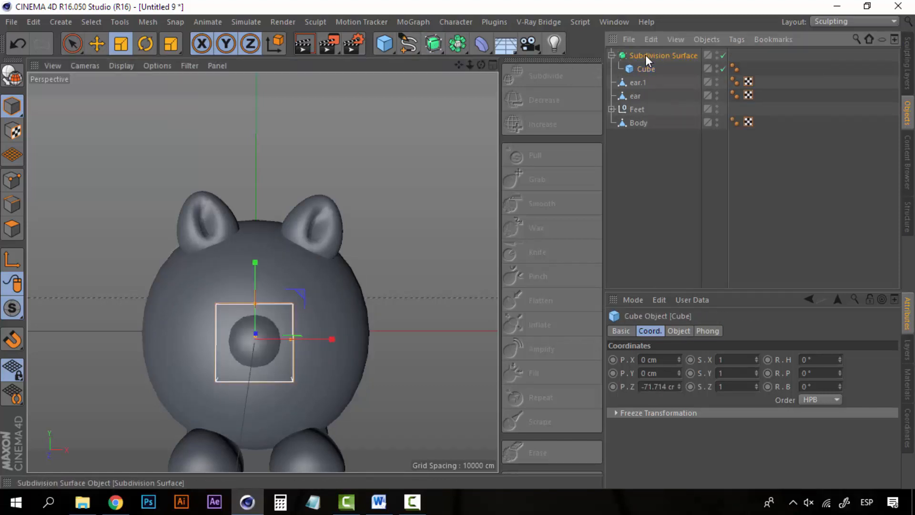
left_click(645, 55)
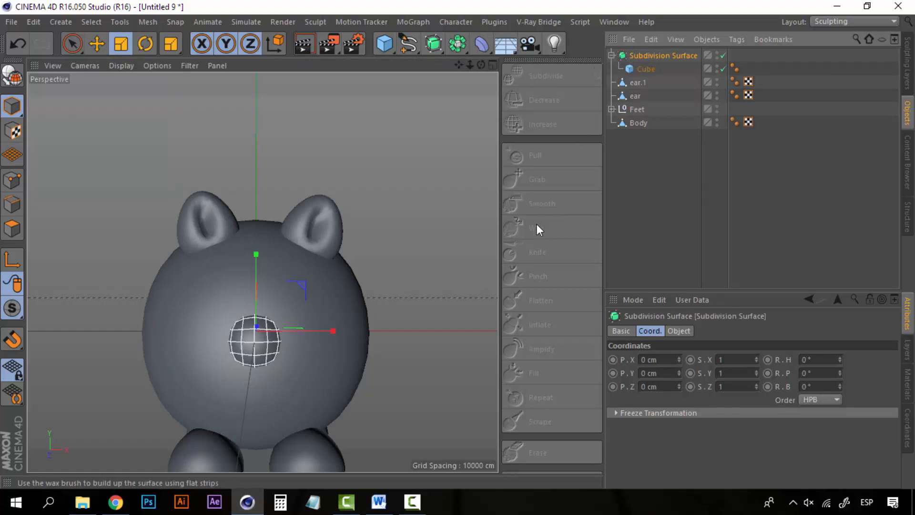
left_click_drag(336, 353, 222, 370, "alt")
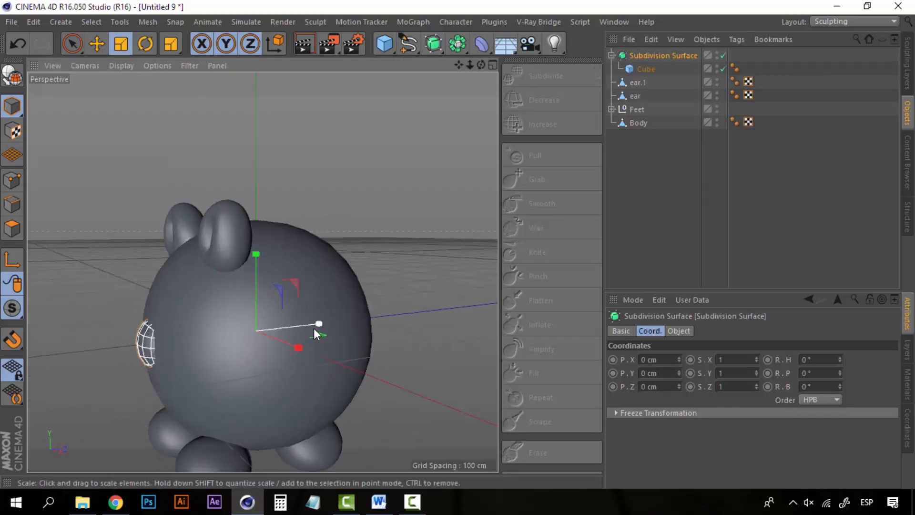
key("e")
left_click_drag(319, 323, 465, 363)
Set the Cube's segments to 2 along X and 1 along Y.
left_click(645, 70)
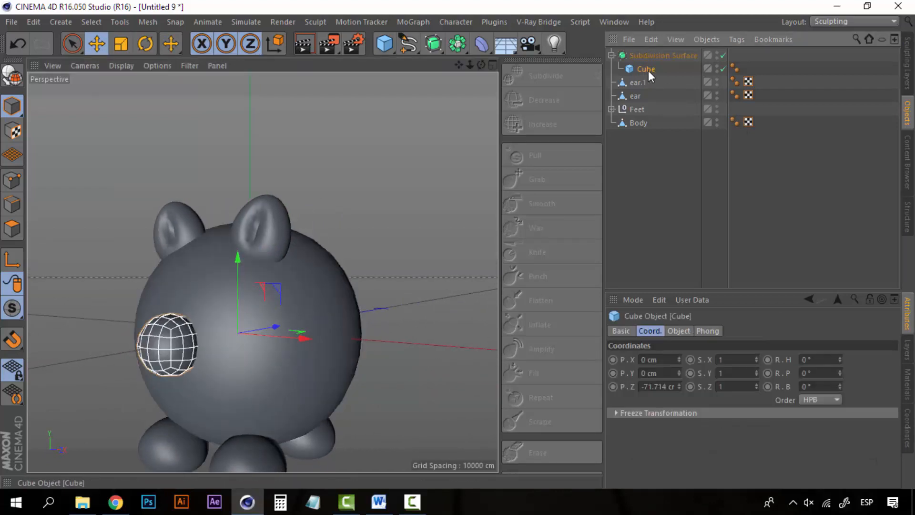
left_click(687, 331)
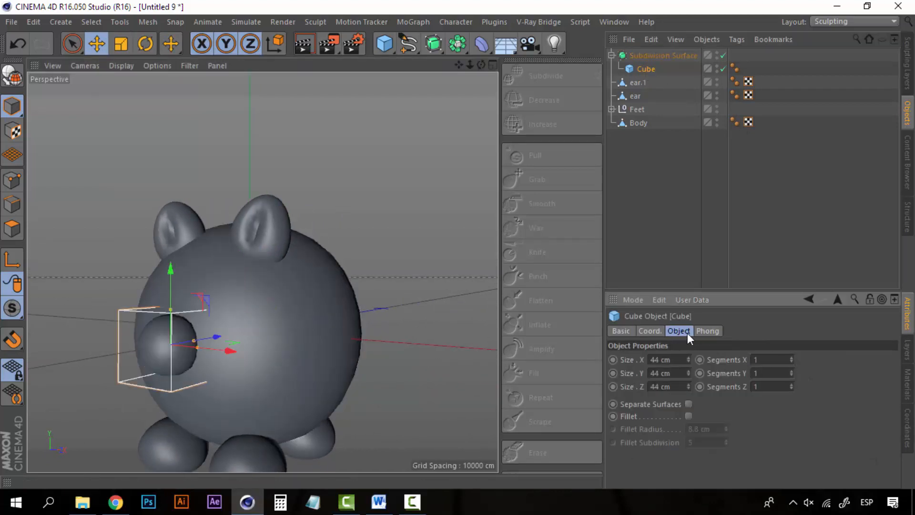
left_click(791, 371)
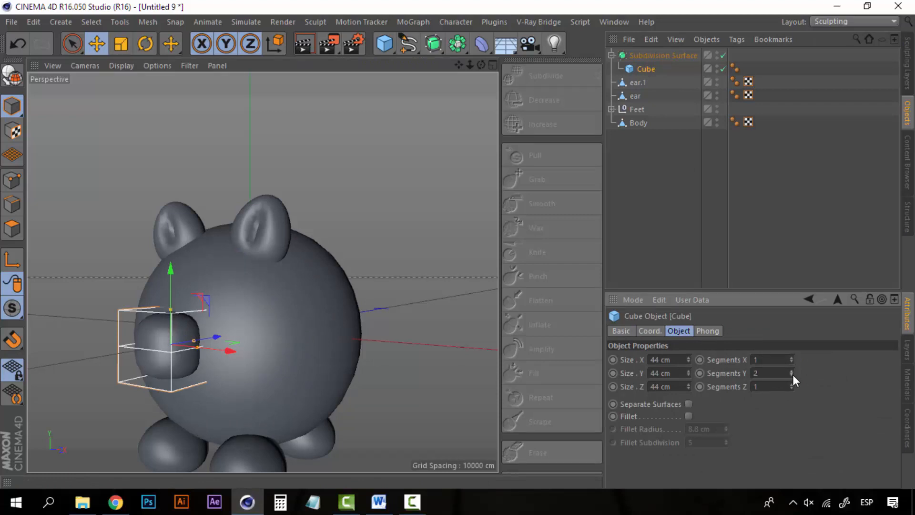
left_click(791, 375)
left_click(791, 357)
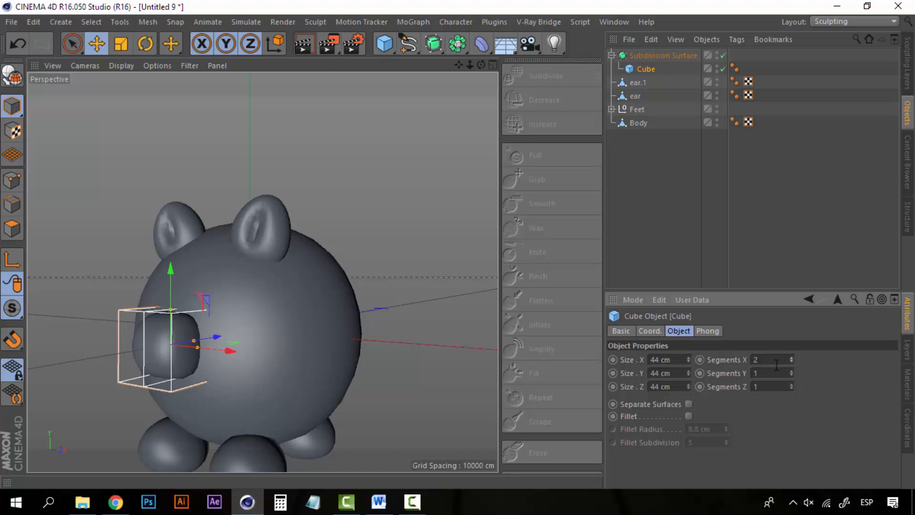
Flatten the Cube front to back by setting its Z scale to 0.47.
left_click_drag(268, 313, 341, 319, "alt")
scroll(143, 326, "up", 1)
middle_click_drag(133, 324, 202, 305, "alt")
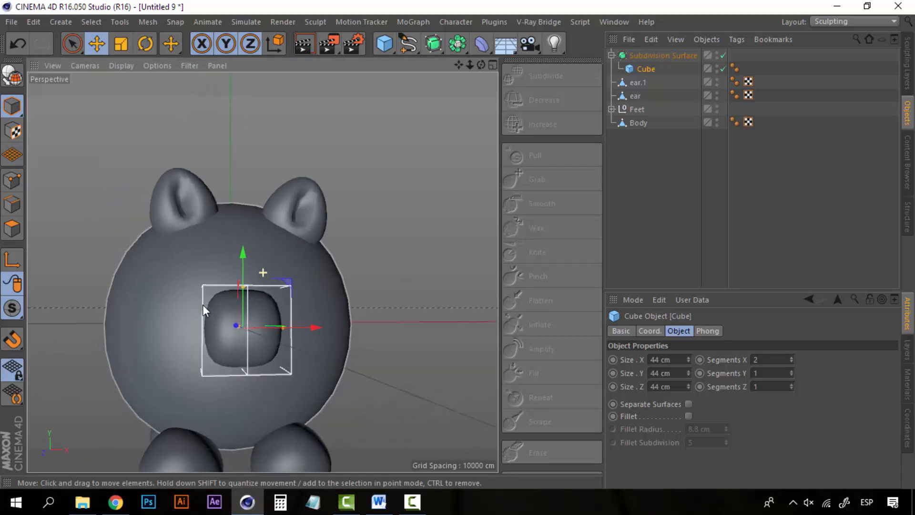
left_click_drag(322, 341, 199, 372, "alt")
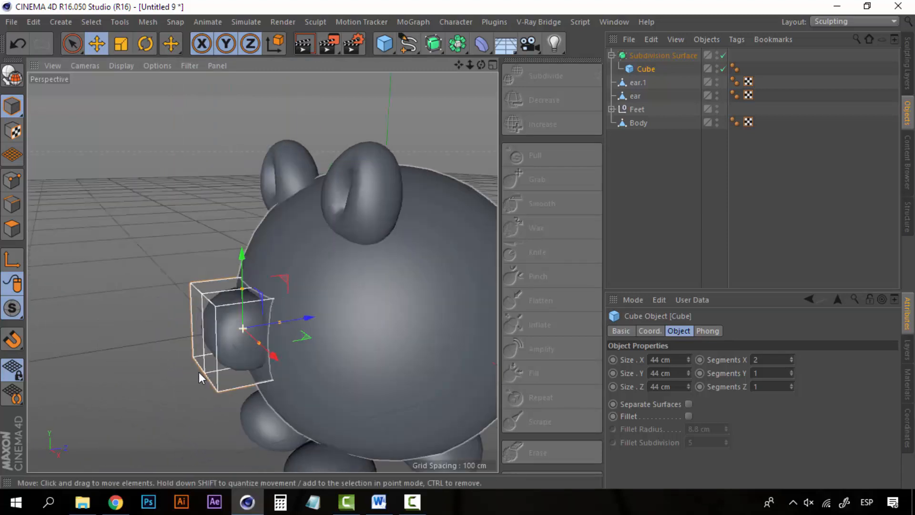
left_click(661, 57)
left_click(646, 69)
left_click(657, 332)
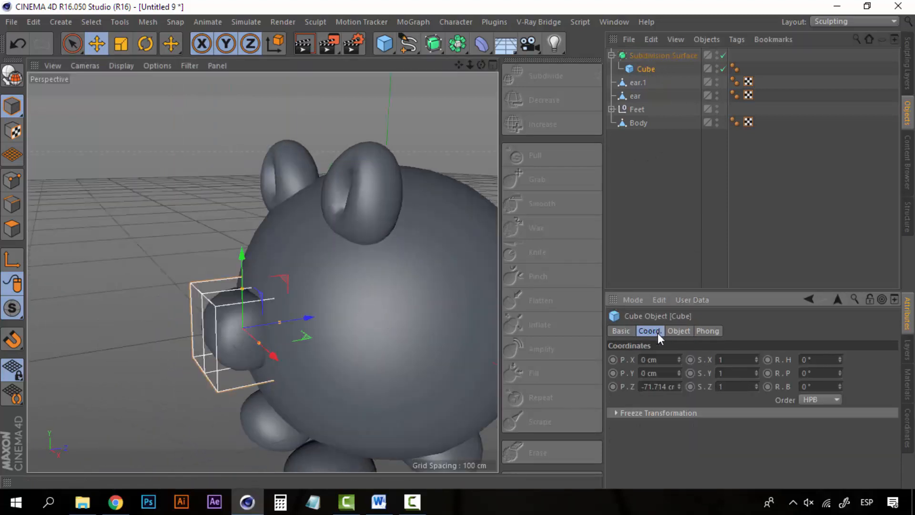
left_click(756, 383)
left_click_drag(756, 382, 756, 410)
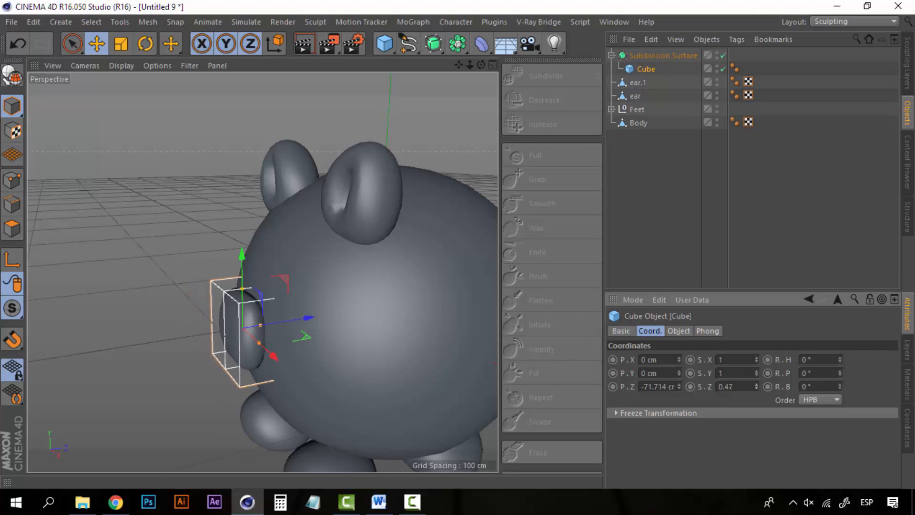
Move the flattened Cube slightly toward the Body to a Z position of about -70.7 cm, and deselect it.
left_click_drag(344, 342, 418, 316, "alt")
scroll(232, 329, "up", 1)
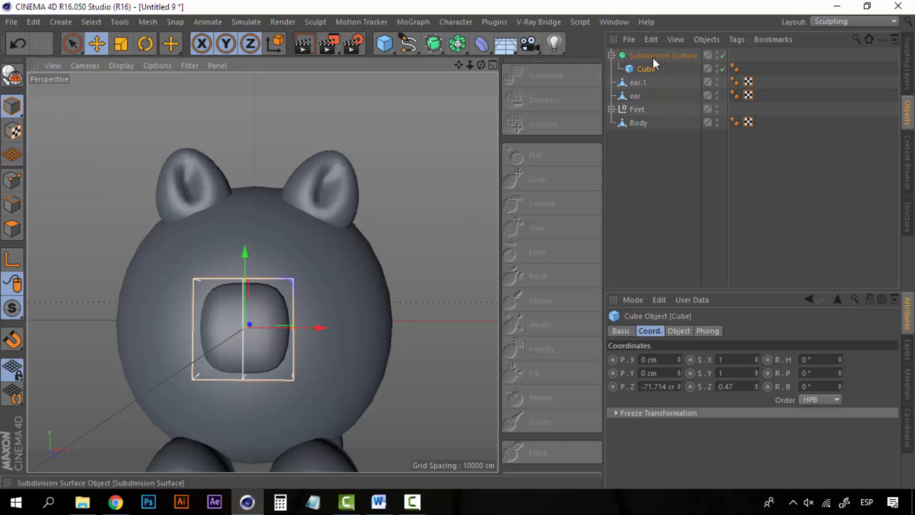
left_click_drag(363, 339, 204, 332, "alt")
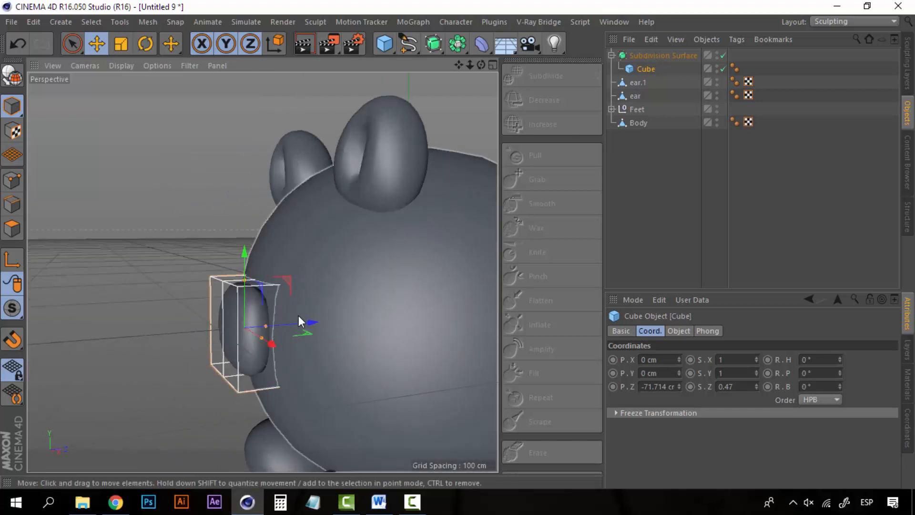
left_click_drag(310, 325, 413, 330)
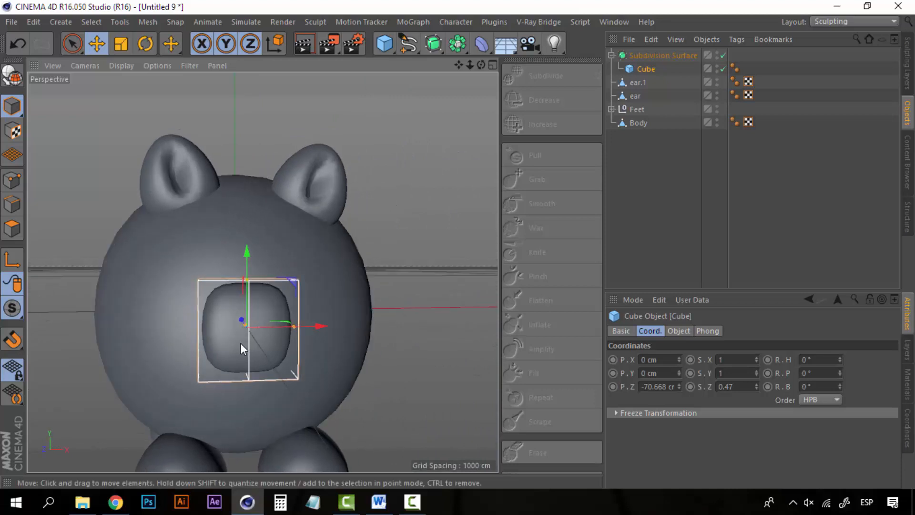
left_click_drag(212, 259, 314, 339, "alt")
left_click(650, 155)
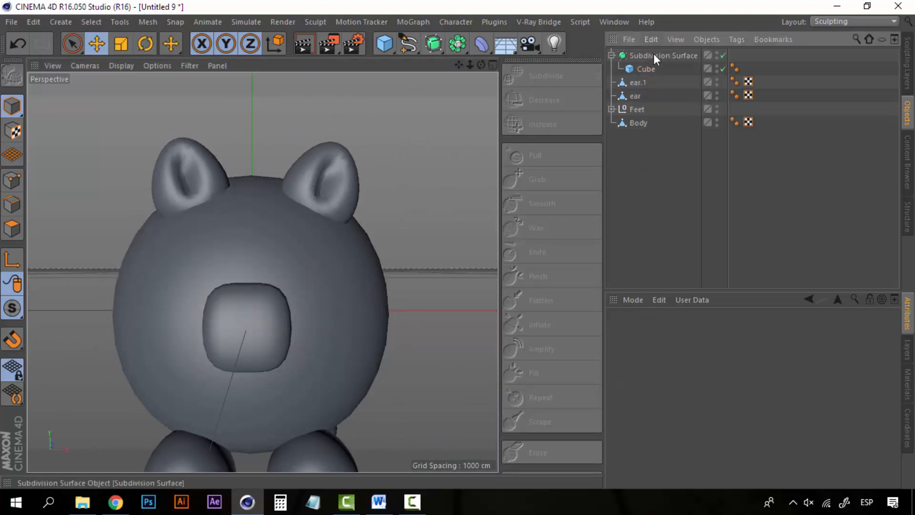
Make the Subdivision Surface editable, move the Cube mesh out of it and delete the empty null.
left_click(653, 55)
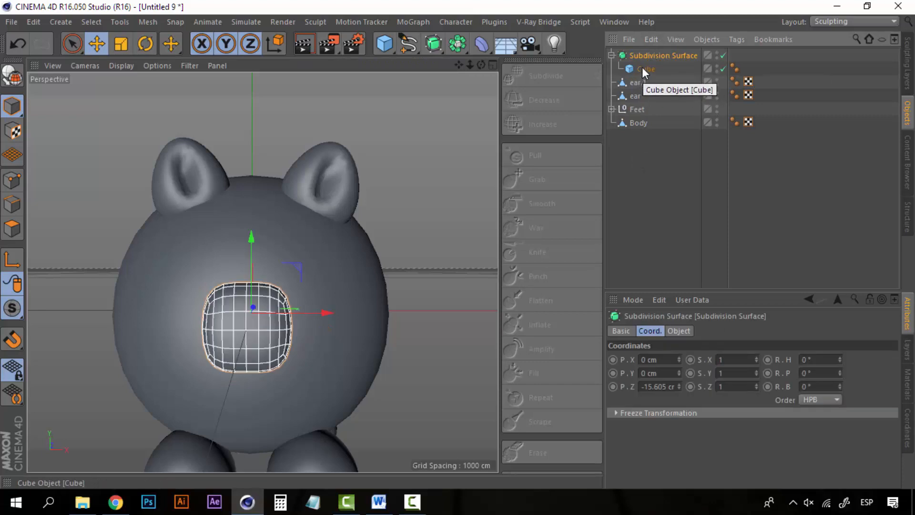
key("c")
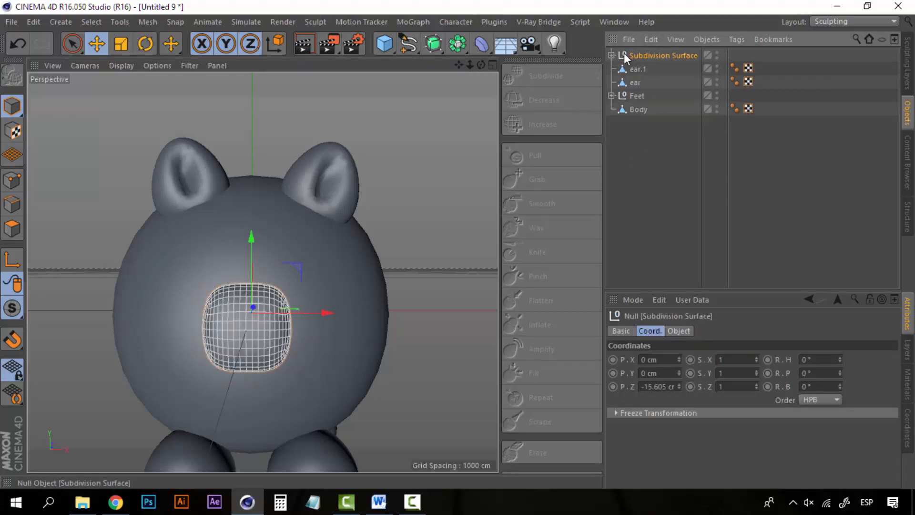
left_click_drag(657, 55, 654, 58)
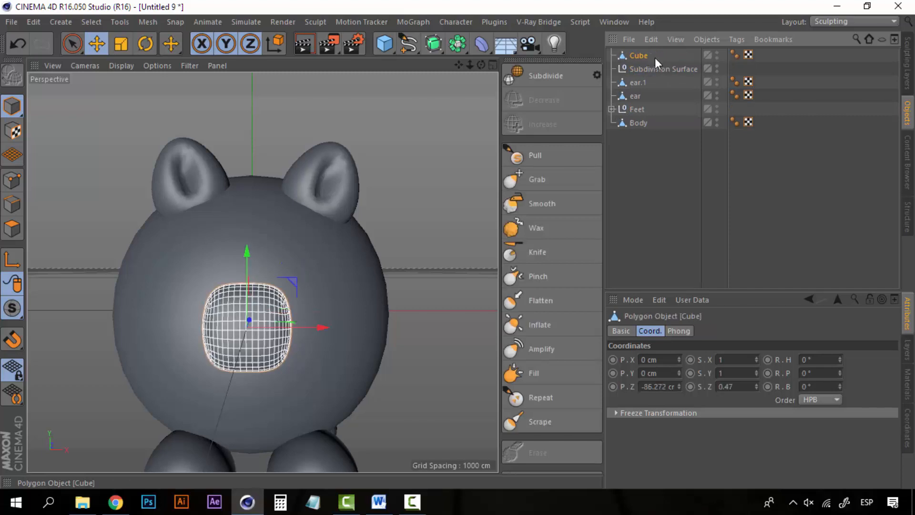
left_click(655, 64)
key("Delete")
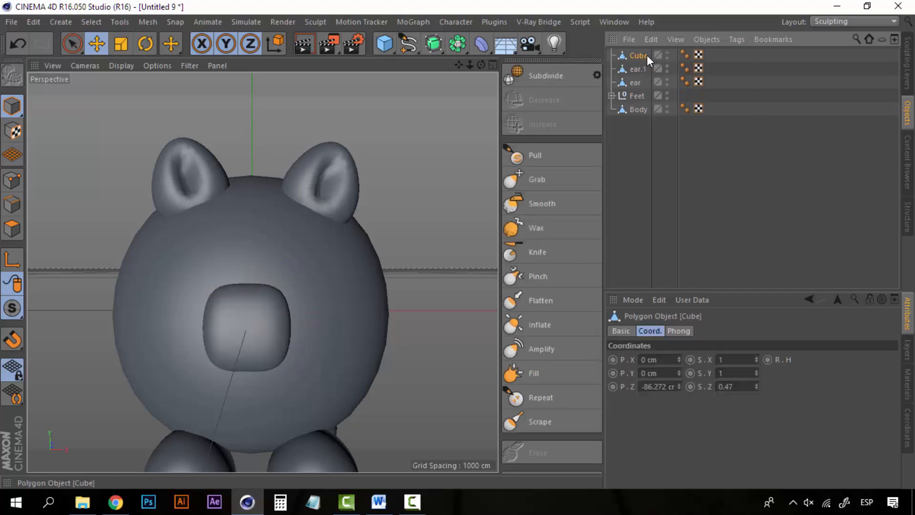
Rename the Cube mesh as nose and subdivide it for sculpting up to level 2.
double_click(647, 55)
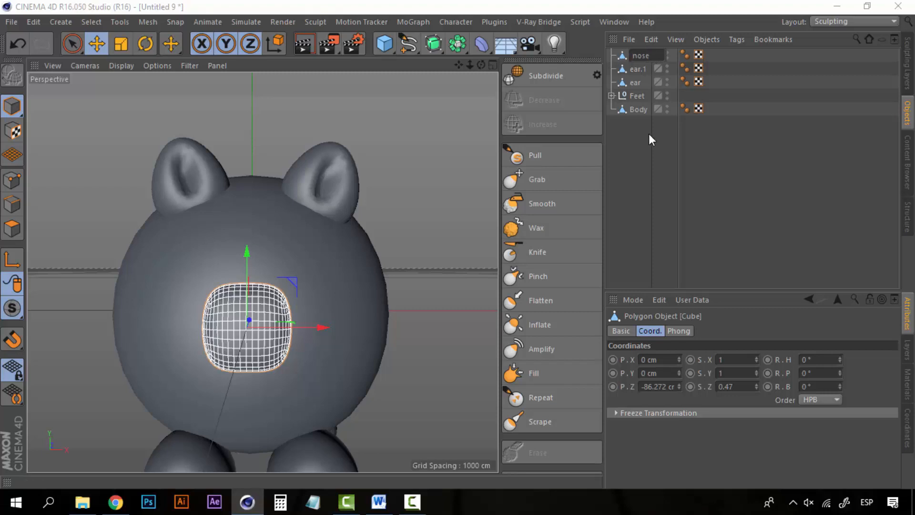
key("Return")
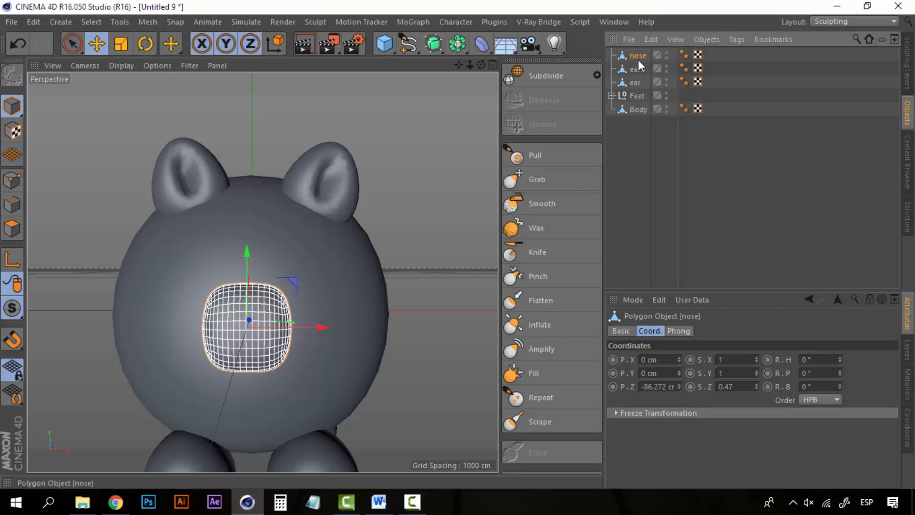
scroll(233, 348, "up", 4)
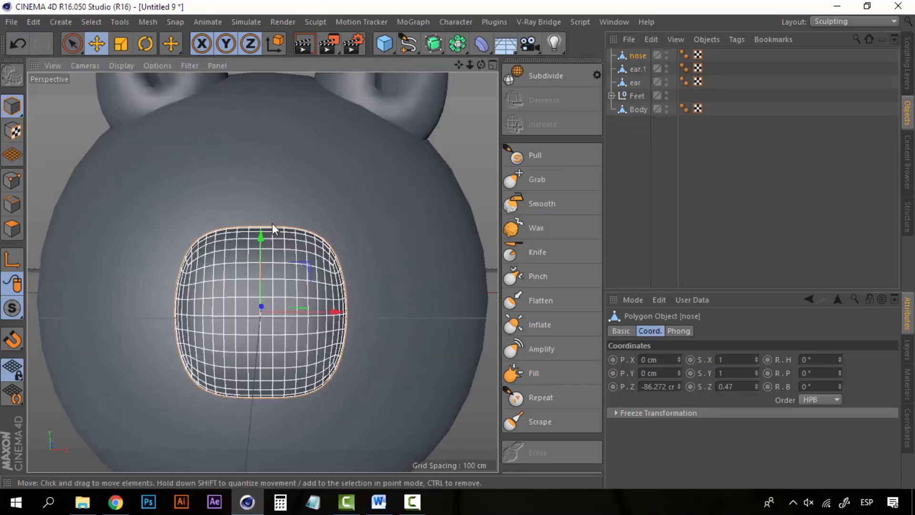
left_click(553, 77)
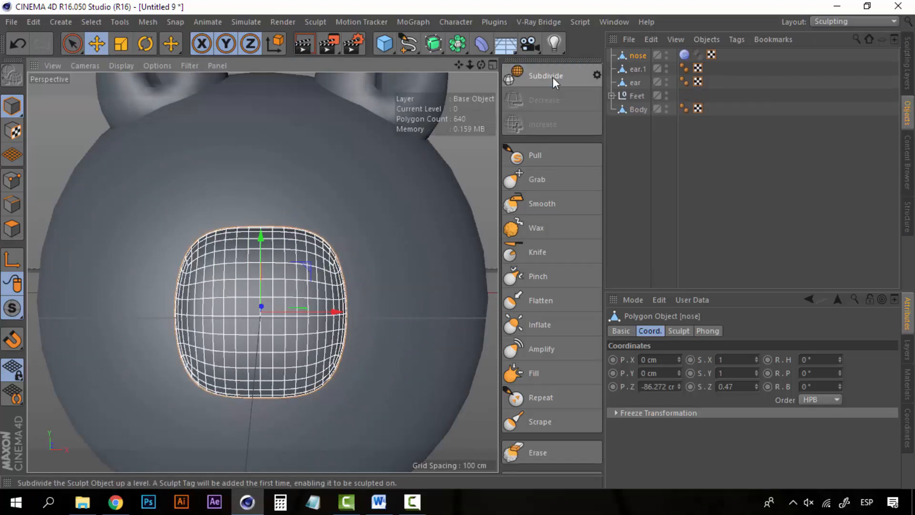
left_click(553, 77)
left_click(553, 77)
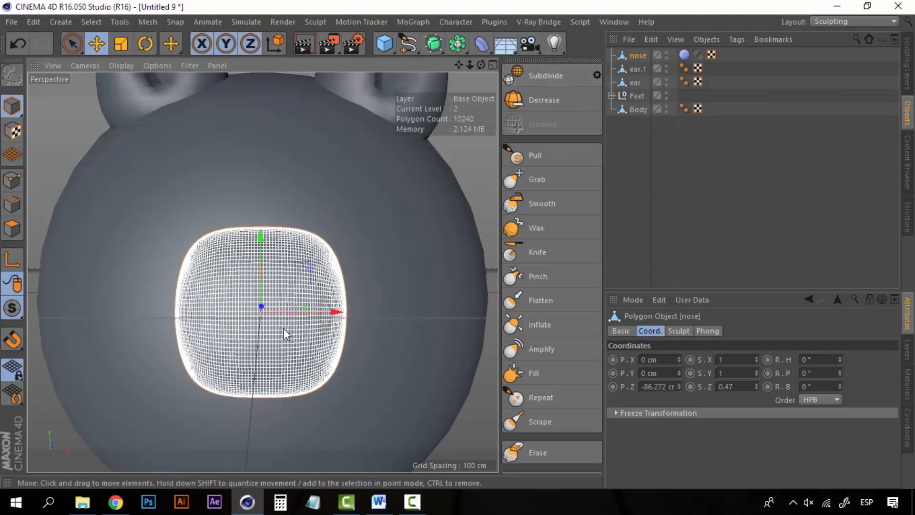
Set the Pull brush size to 40 and carve a round nostril into the +X half of the nose.
scroll(279, 334, "up", 5)
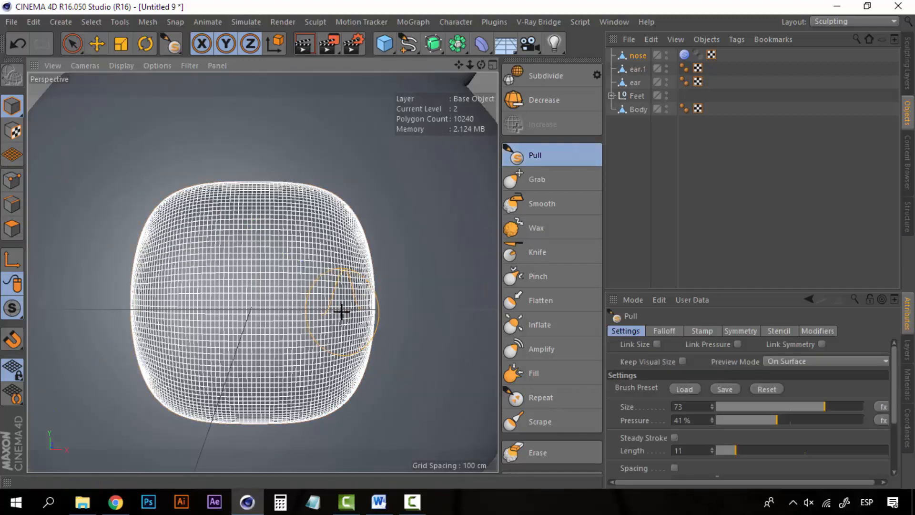
left_click_drag(797, 408, 788, 405)
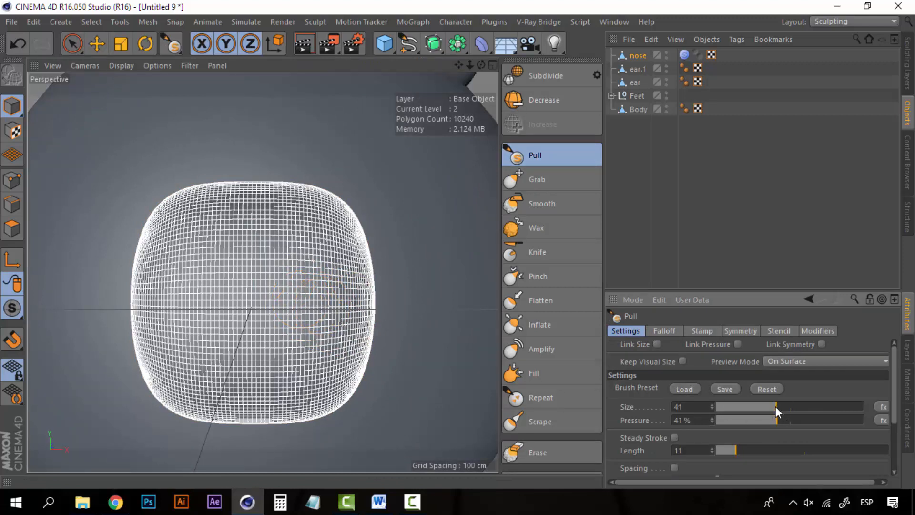
left_click_drag(776, 406, 774, 406)
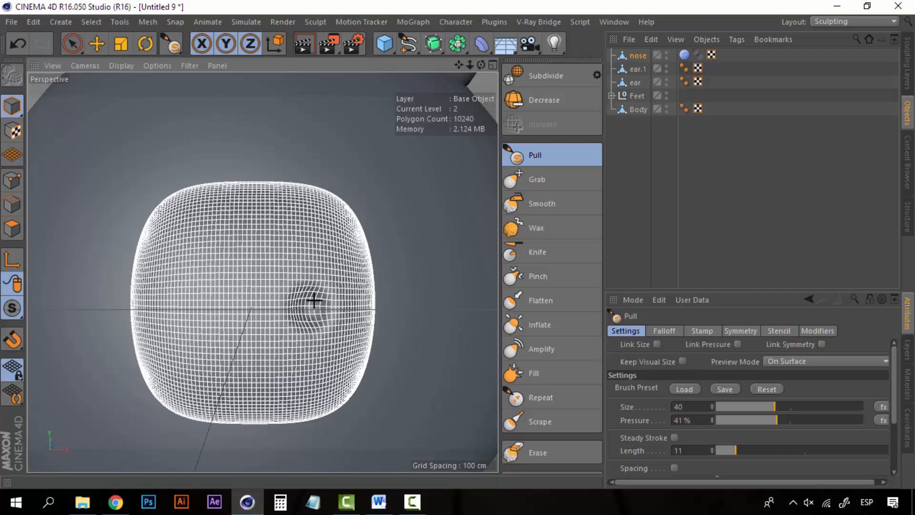
left_click_drag(300, 300, 329, 298)
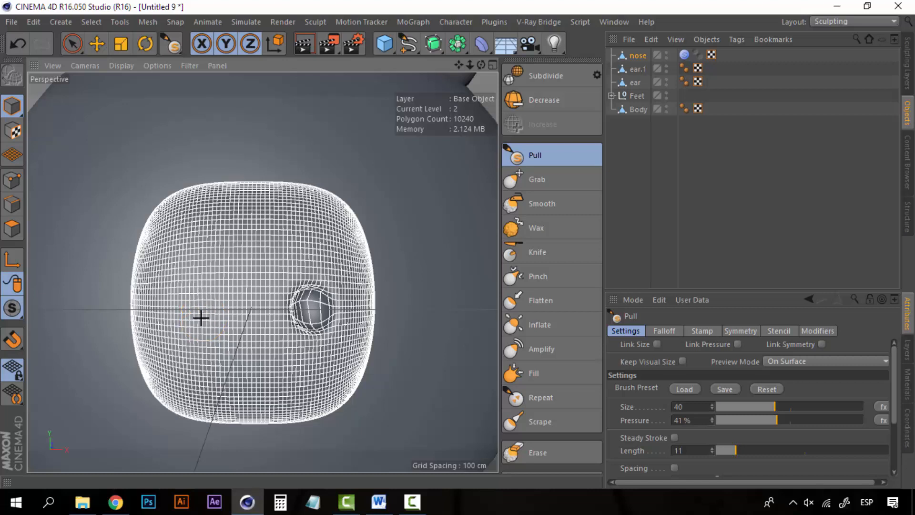
Carve a matching round nostril into the -X half of the nose with the Pull brush, refine both nostrils and deselect the nose.
mouse_move(204, 321)
left_mouse_down()
mouse_move(189, 309)
mouse_move(204, 324)
mouse_move(208, 315)
mouse_move(190, 307)
mouse_move(203, 306)
mouse_move(205, 317)
mouse_move(206, 307)
left_mouse_up()
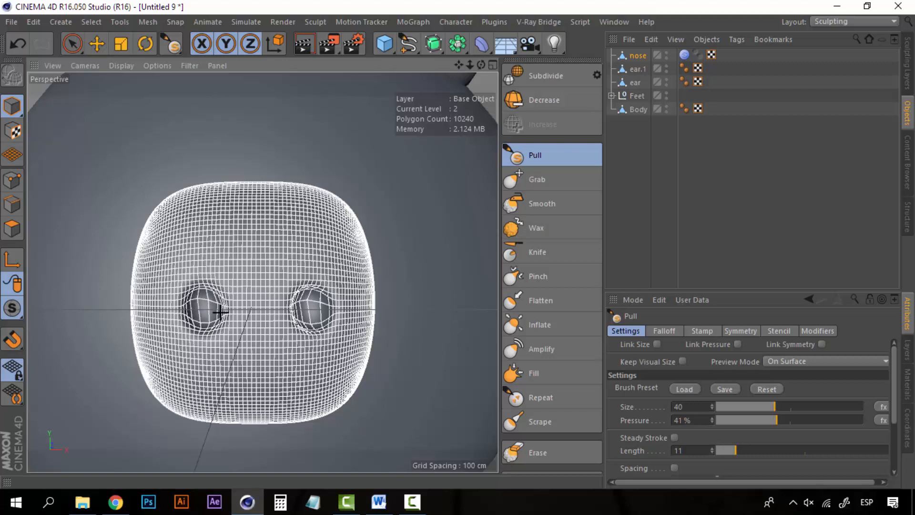
left_click_drag(221, 312, 214, 292)
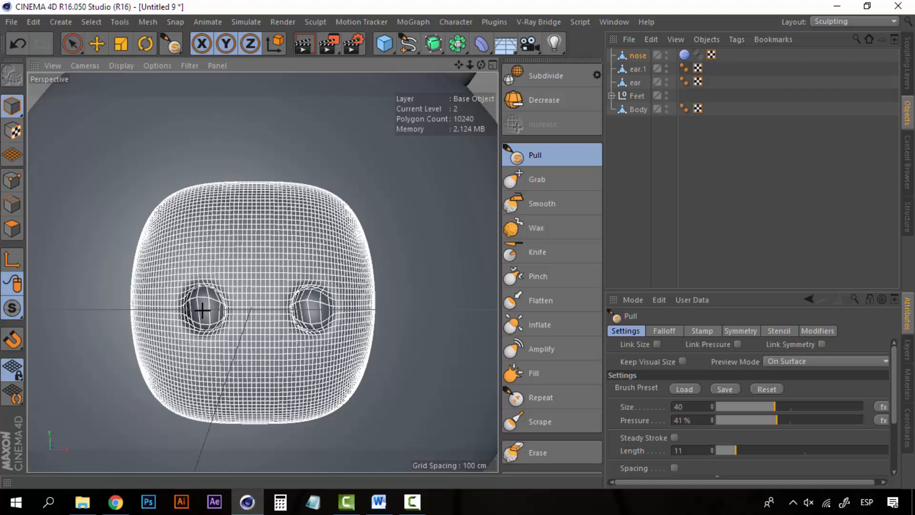
left_click(653, 146)
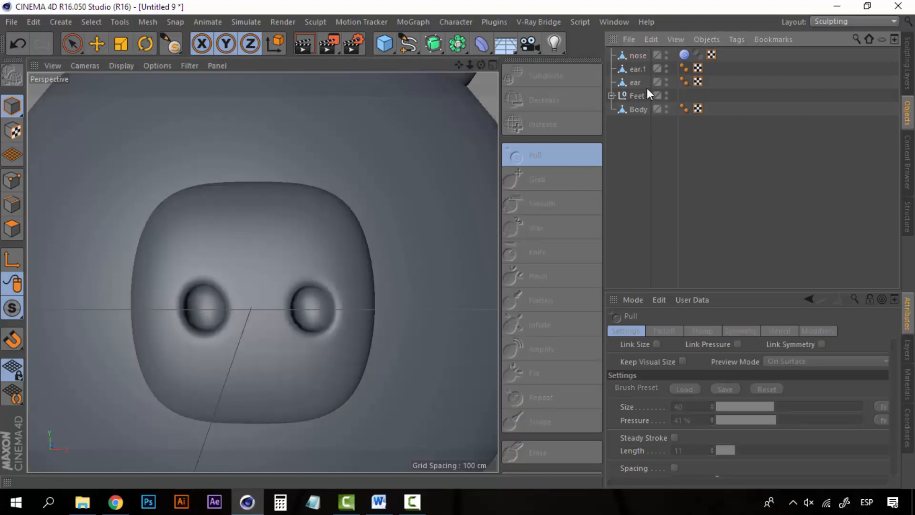
left_click(639, 56)
mouse_move(300, 304)
left_mouse_down()
mouse_move(323, 295)
mouse_move(323, 326)
mouse_move(313, 326)
left_mouse_up()
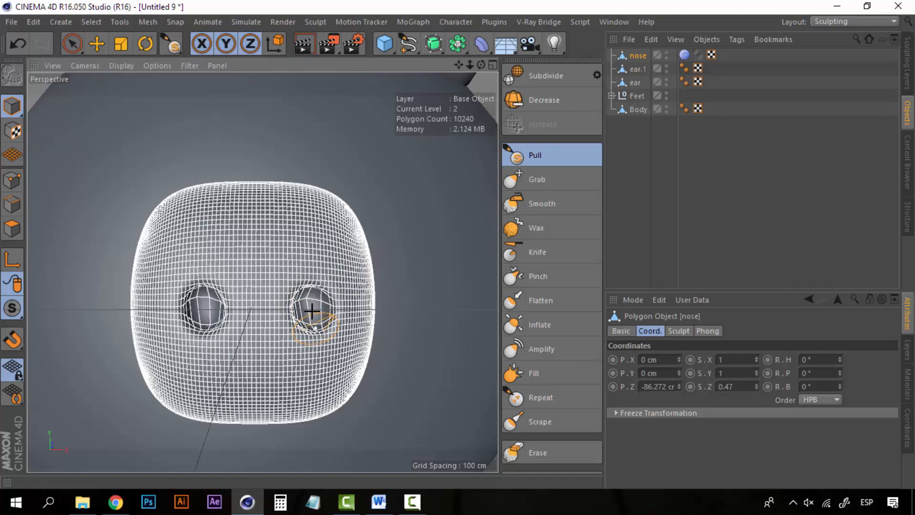
left_click_drag(234, 299, 270, 272, "alt")
scroll(271, 272, "down", 4)
scroll(271, 271, "down", 3)
scroll(272, 270, "down", 2)
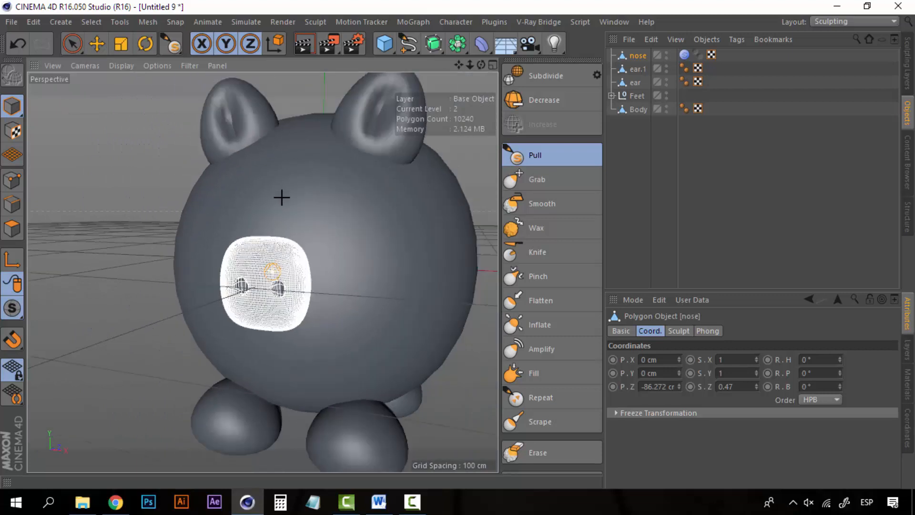
left_click_drag(281, 198, 277, 237, "alt")
left_click(635, 143)
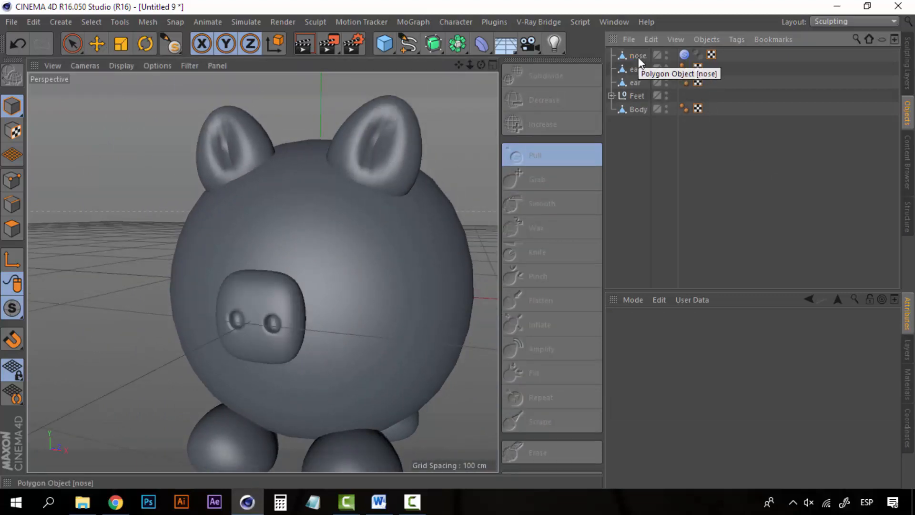
Add a Cube, scale it down and move it up and out to the front of the Body, above the nose.
left_click(390, 42)
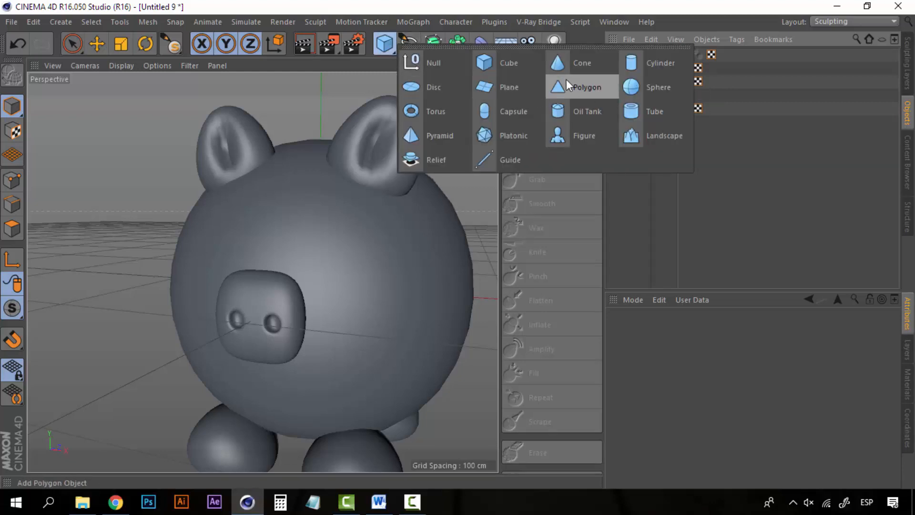
left_click(515, 67)
scroll(316, 283, "down", 8)
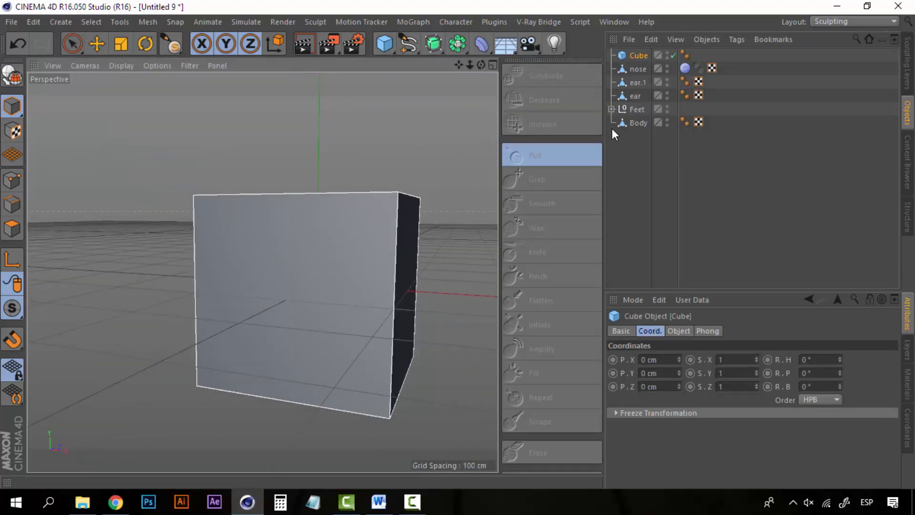
left_click(97, 43)
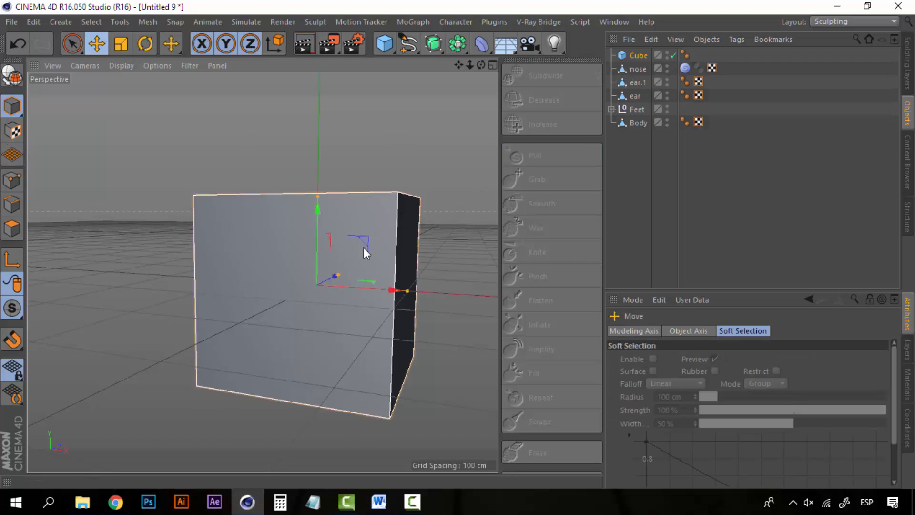
left_click_drag(364, 247, 317, 282, "alt")
key("ctrl+z")
key("t")
key("e")
left_click_drag(292, 232, 292, 209)
left_click_drag(364, 295, 366, 295)
key("r")
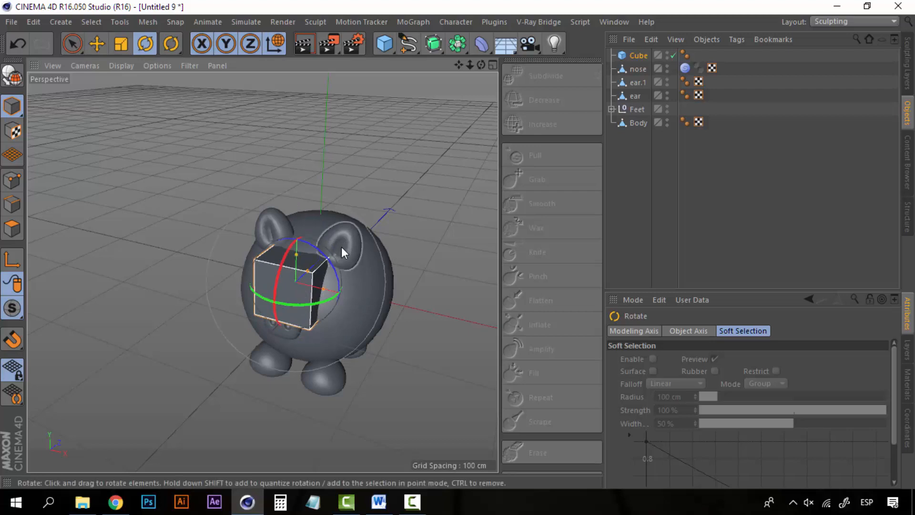
Shrink the Cube to eye size and move it to about X 30.7 cm, Z -71 cm on the face.
key("t")
left_click_drag(343, 247, 318, 262)
key("e")
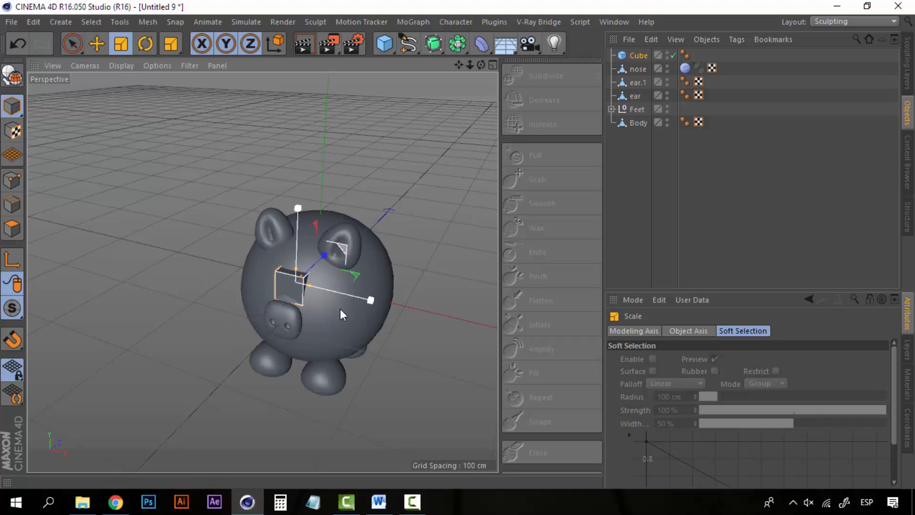
left_click_drag(369, 300, 396, 306)
scroll(342, 324, "up", 2)
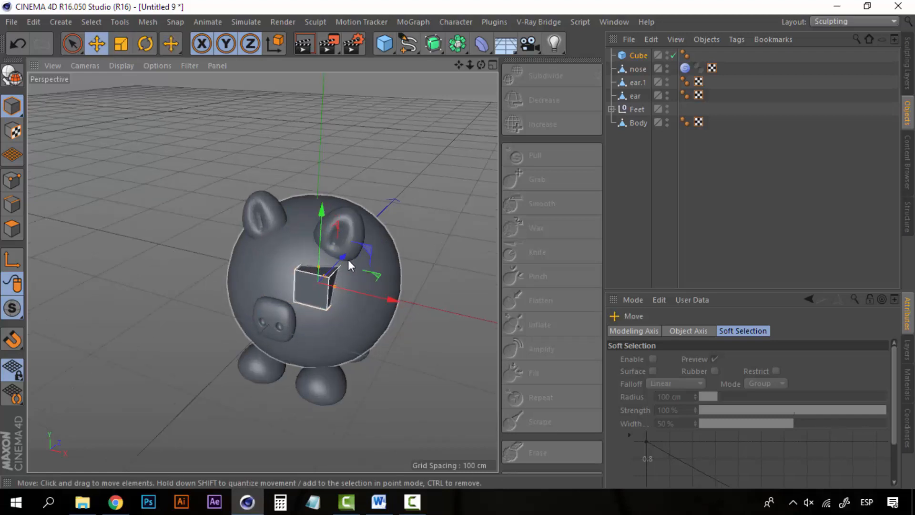
left_click_drag(345, 257, 342, 261)
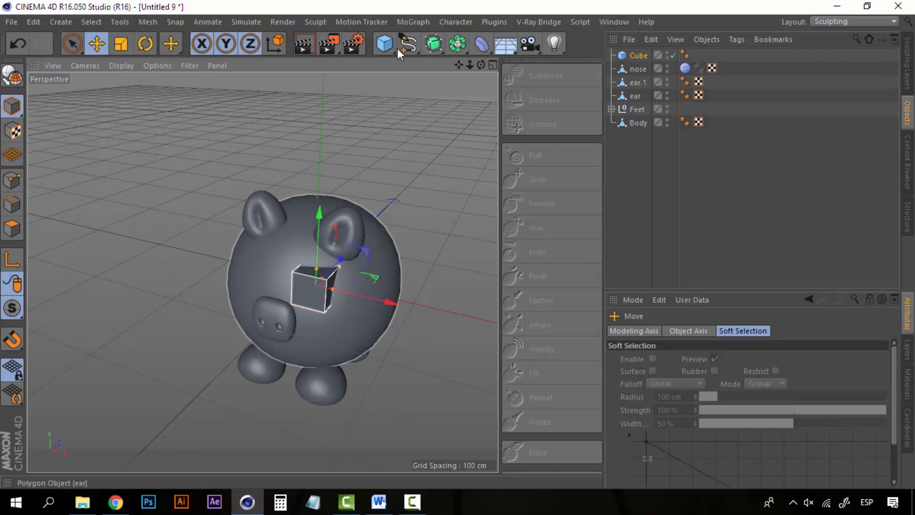
Place the Cube inside a new Subdivision Surface, set Subdivision Editor to 5 and deselect it.
left_click(433, 43)
left_click_drag(644, 72, 650, 56)
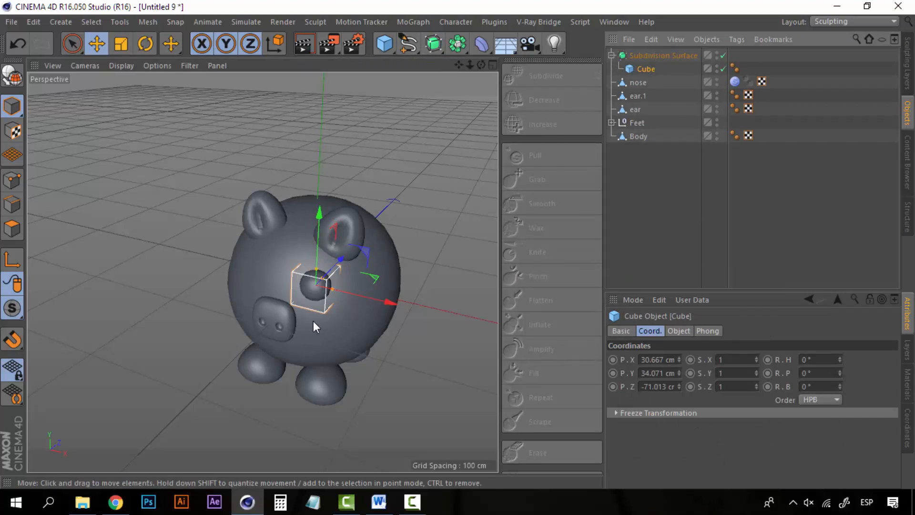
scroll(307, 311, "up", 4)
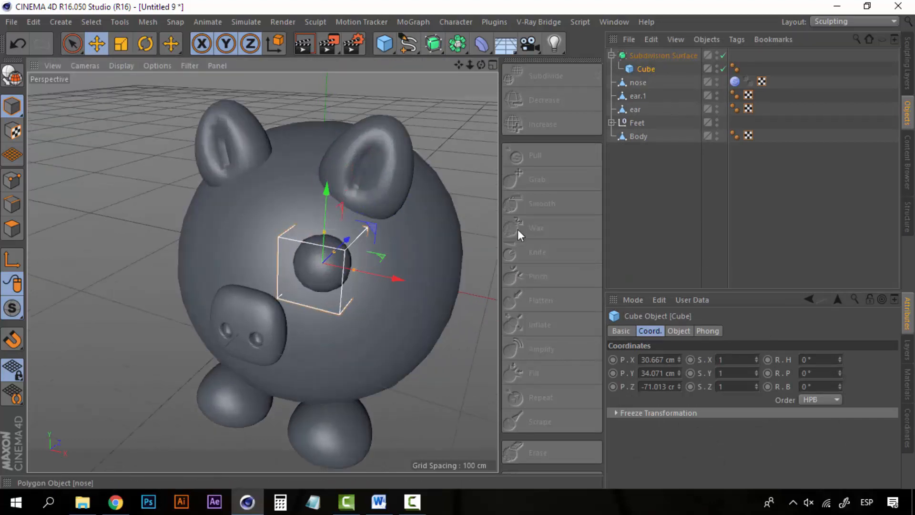
scroll(386, 281, "up", 2)
left_click(656, 58)
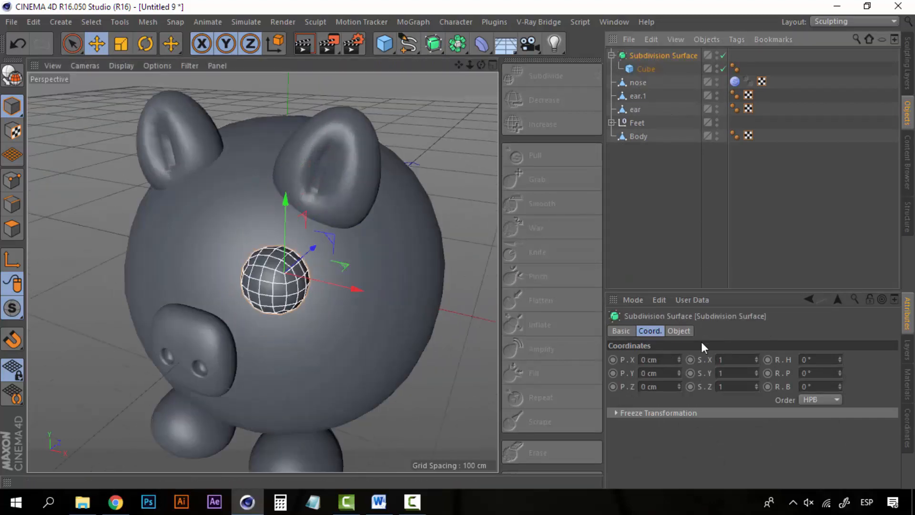
left_click(676, 331)
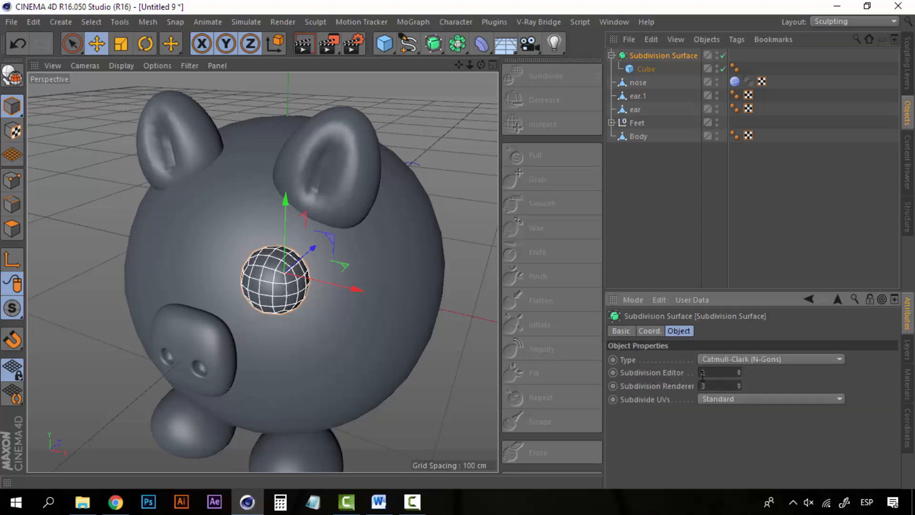
type("5")
key("Return")
left_click(665, 201)
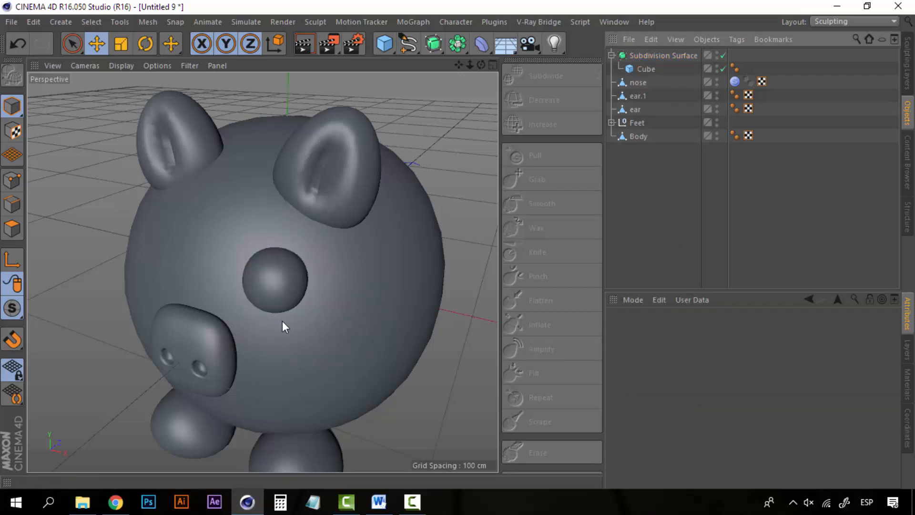
Make the eye's Subdivision Surface editable, move the Cube mesh out of it and delete the empty null.
left_click_drag(202, 327, 305, 329, "alt")
left_click(651, 54)
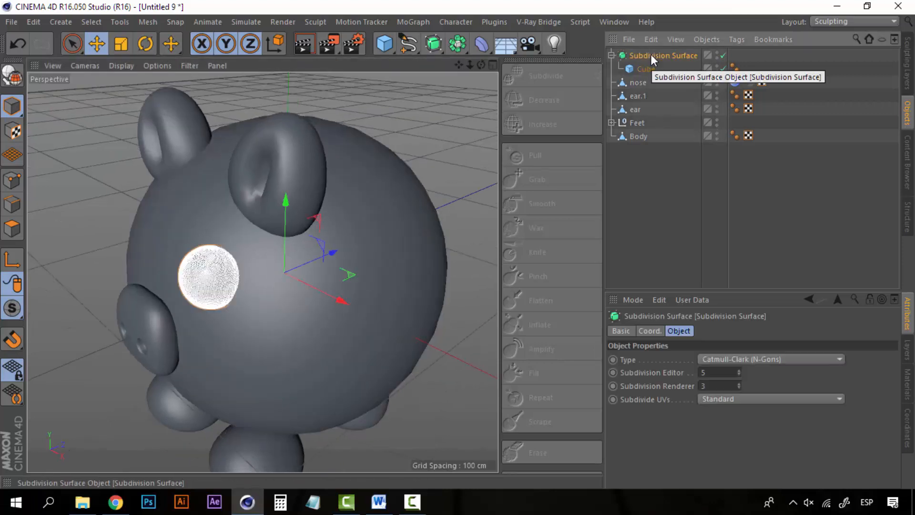
key("c")
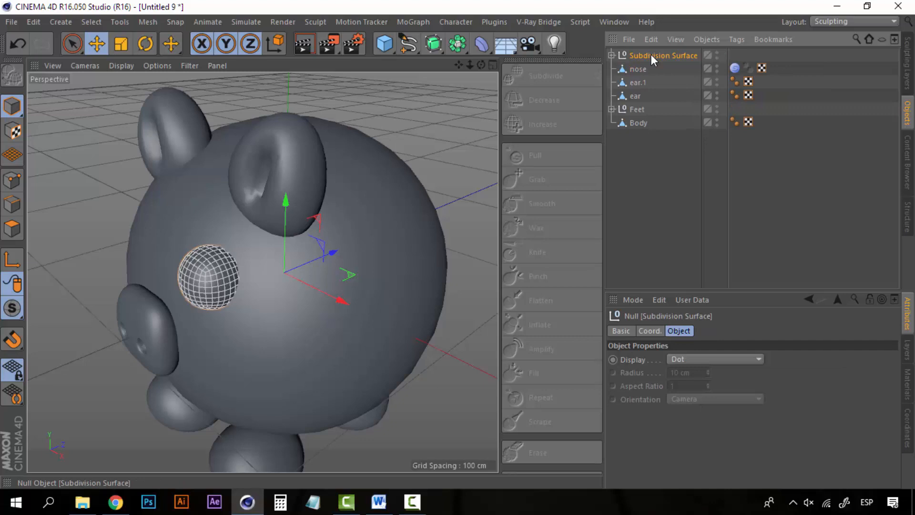
left_click(612, 56)
left_click_drag(638, 69, 650, 50)
left_click(647, 65)
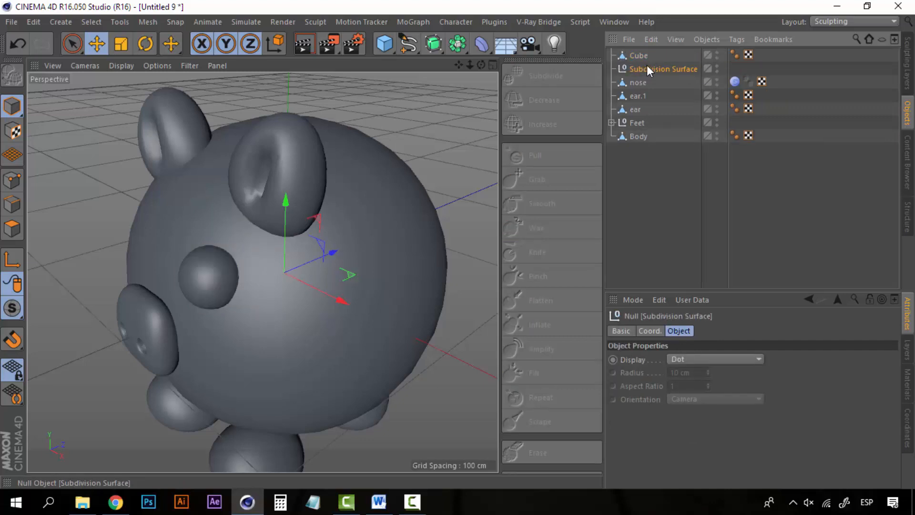
key("Delete")
Flatten the Cube eye by reducing its Z scale to 0.79.
left_click(639, 56)
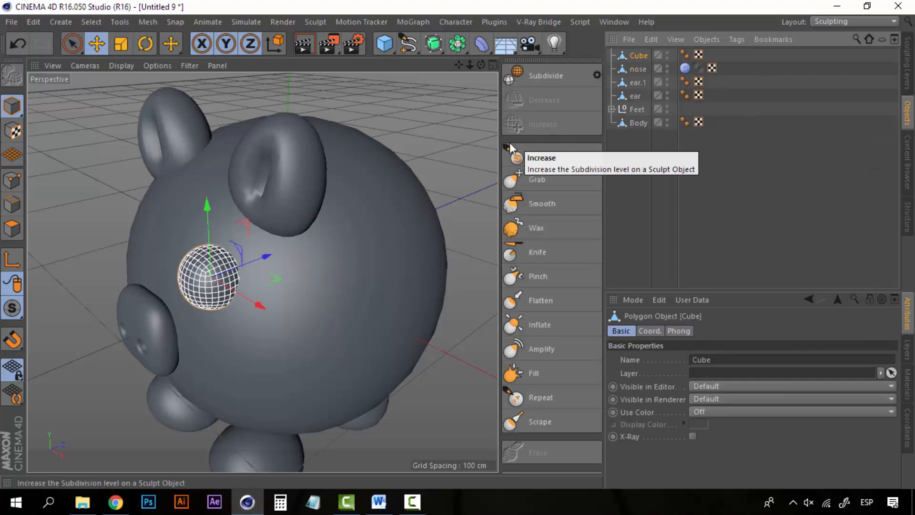
left_click_drag(194, 292, 159, 282, "alt")
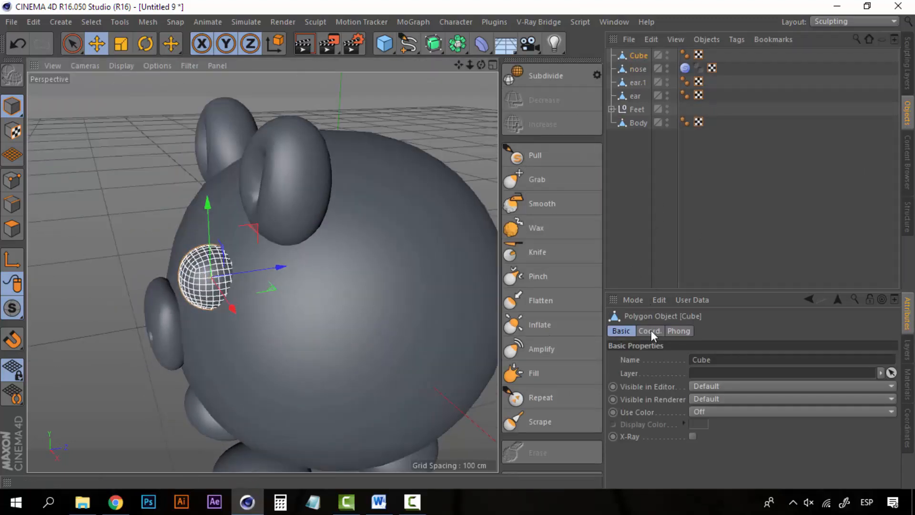
left_click(650, 330)
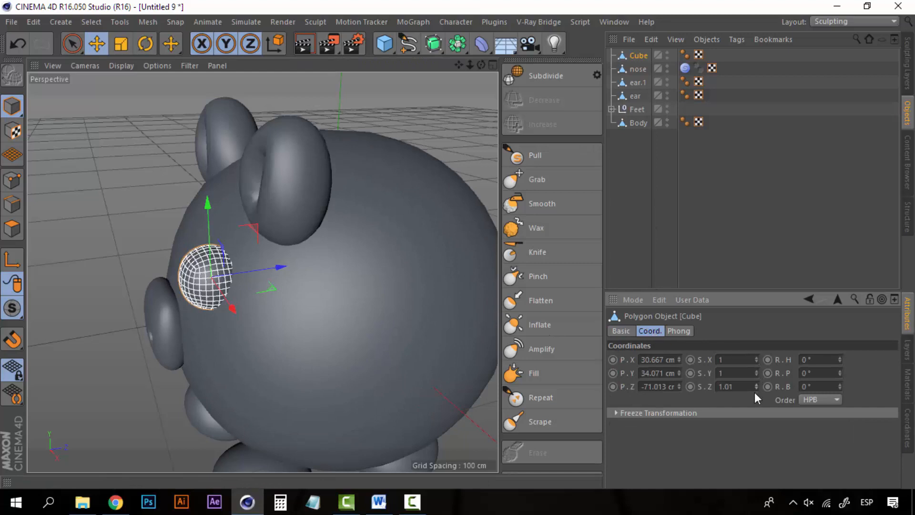
left_click_drag(757, 387, 756, 426)
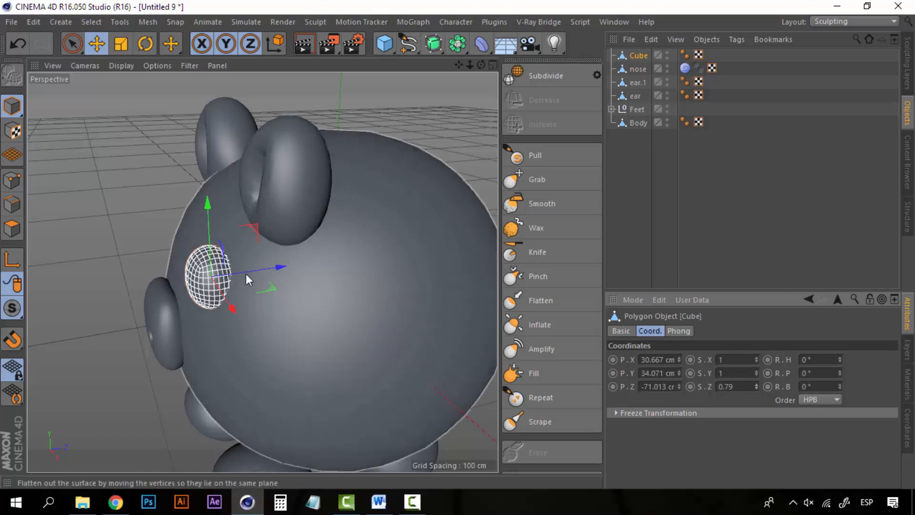
Duplicate the Cube eye and move the copy forward to a Z position of about -81.1 cm.
left_click_drag(357, 315, 642, 62, "alt")
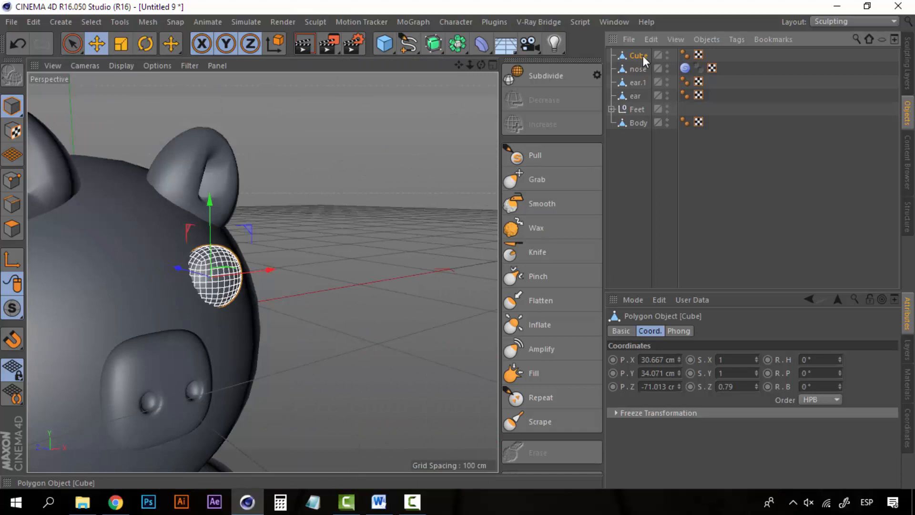
key("ctrl+c")
key("ctrl+v")
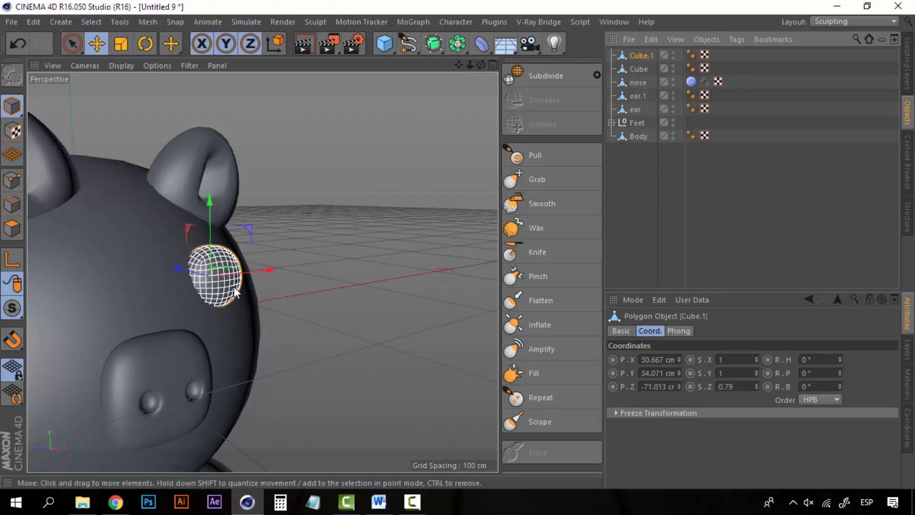
left_click_drag(177, 305, 154, 312, "alt")
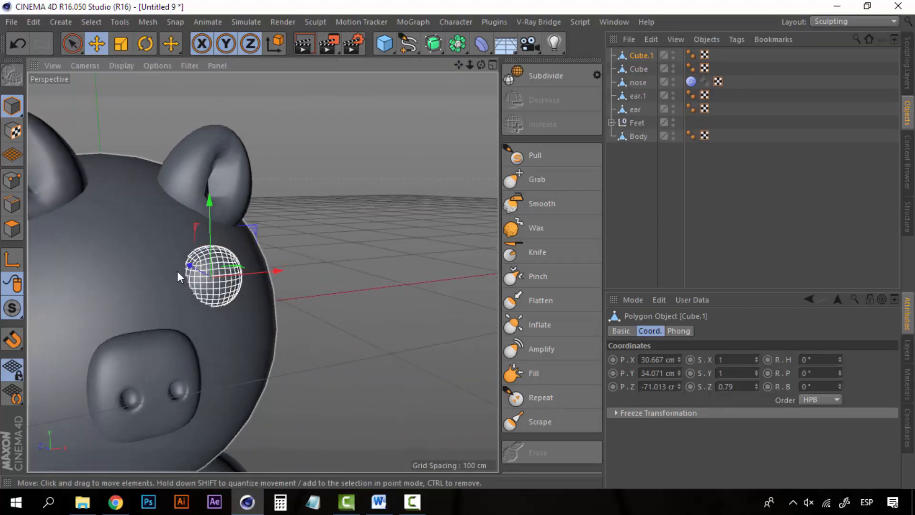
left_click_drag(189, 267, 195, 277)
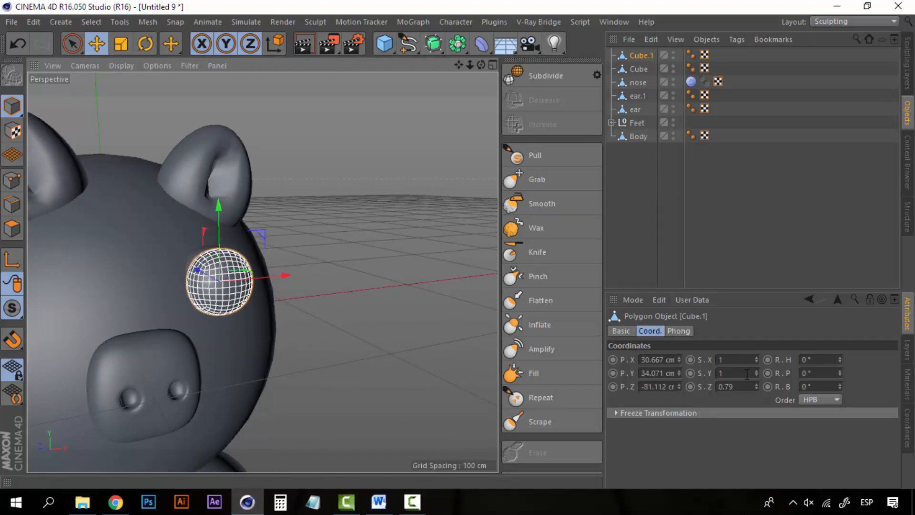
key("e")
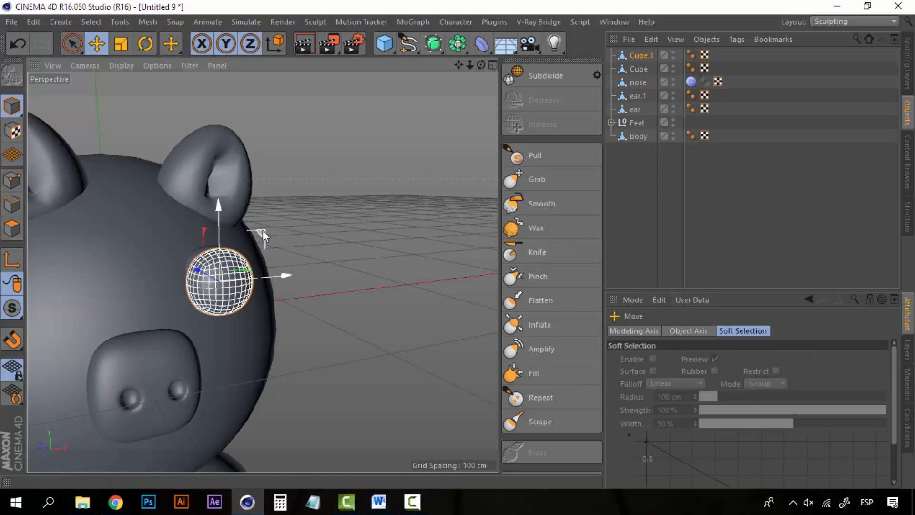
left_click_drag(250, 249, 252, 250)
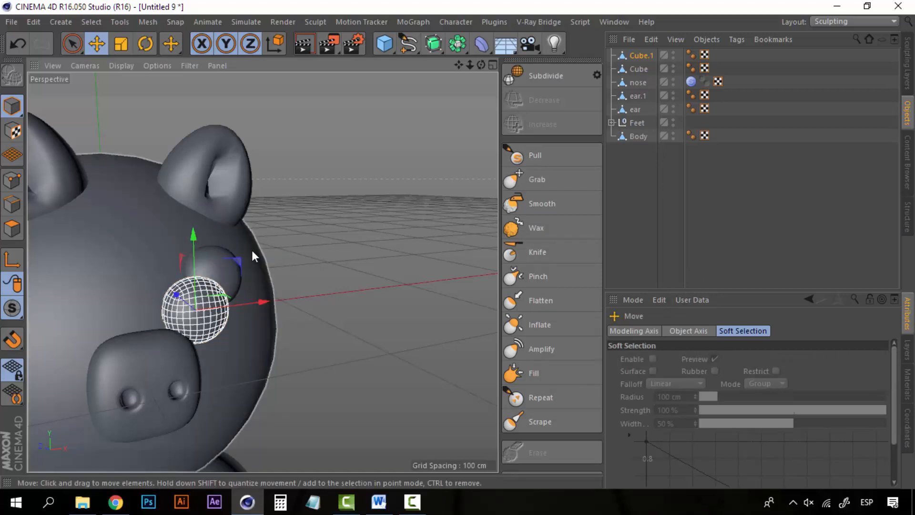
key("ctrl+z")
Scale the duplicated eye down to pupil size, flatten it slightly along Z and deselect it.
key("t")
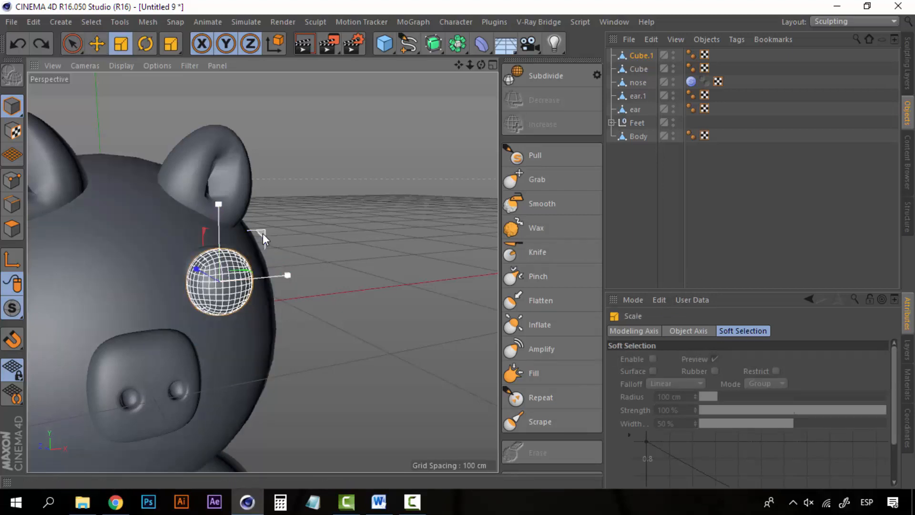
left_click_drag(256, 244, 242, 275)
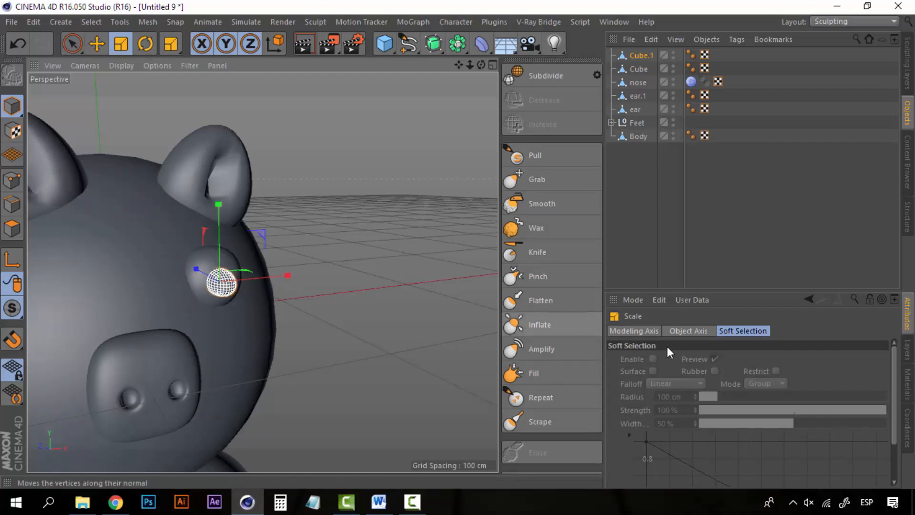
left_click(639, 56)
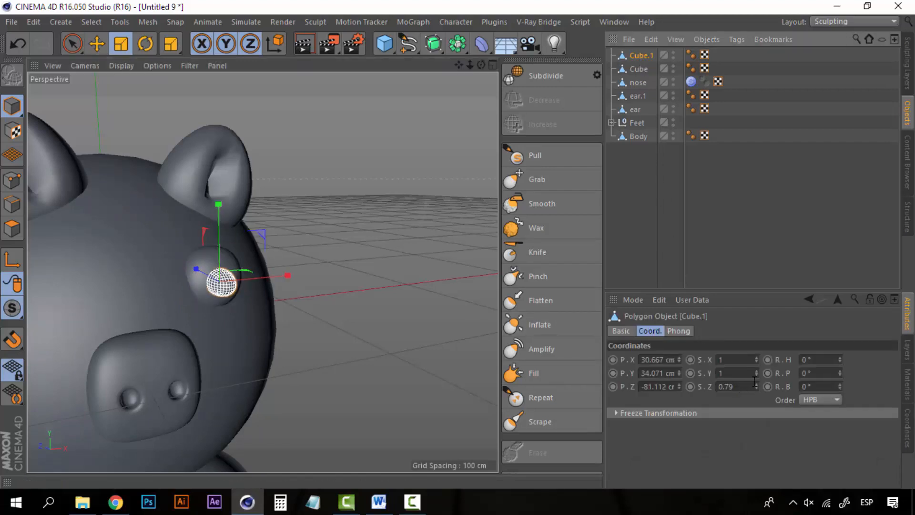
left_click_drag(755, 386, 756, 404)
left_click(641, 177)
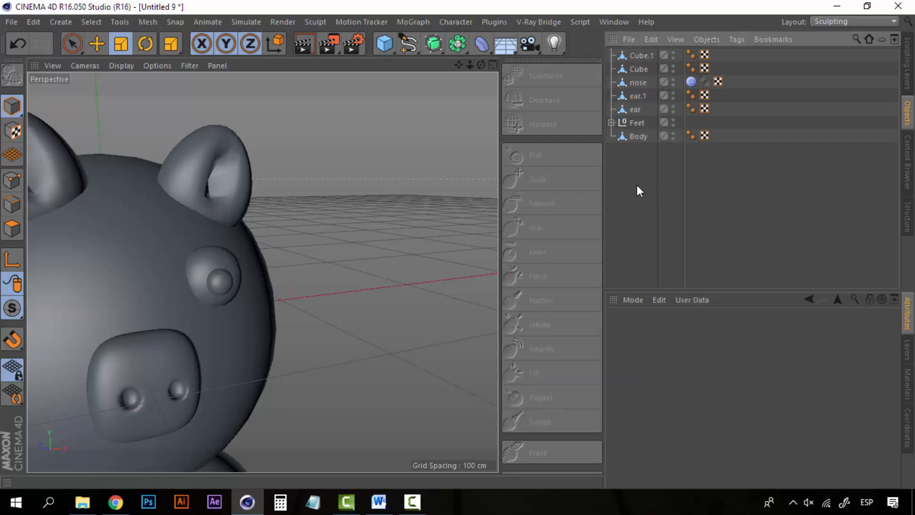
Move the pupil Cube.1 back into the eye to a Z position of about -79.5 cm and deselect it.
left_click_drag(180, 328, 180, 324, "alt")
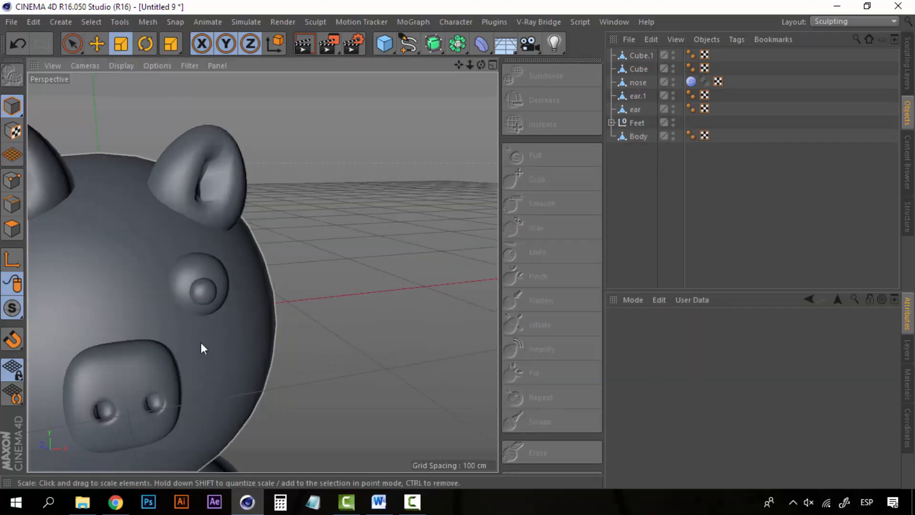
scroll(196, 341, "down", 5)
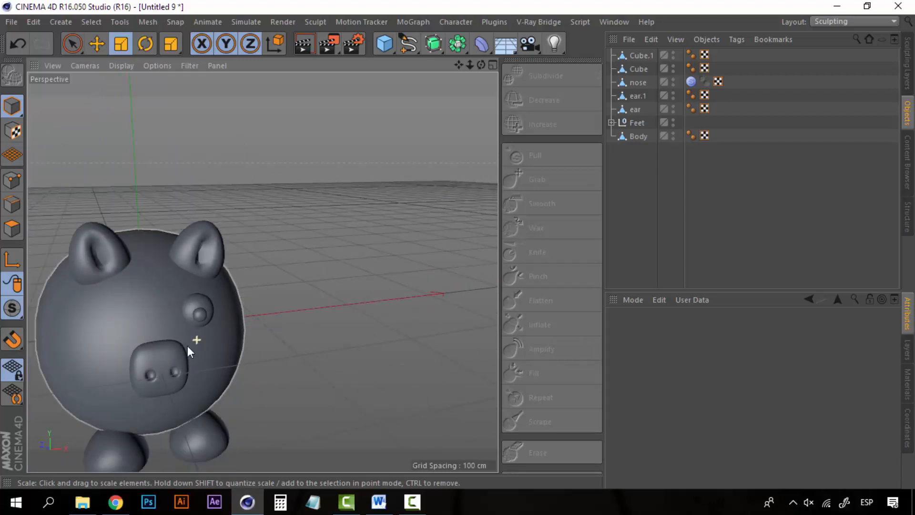
left_click_drag(151, 350, 246, 326, "alt")
scroll(251, 330, "up", 2)
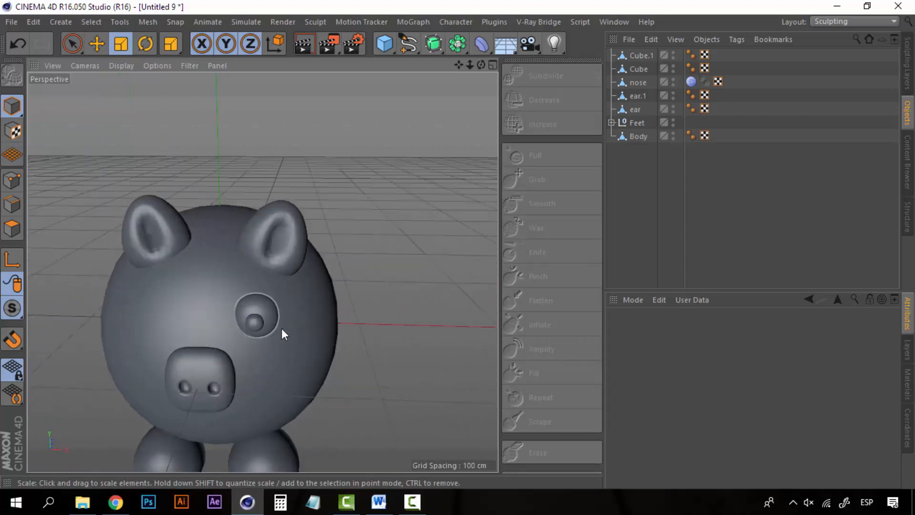
left_click(637, 56)
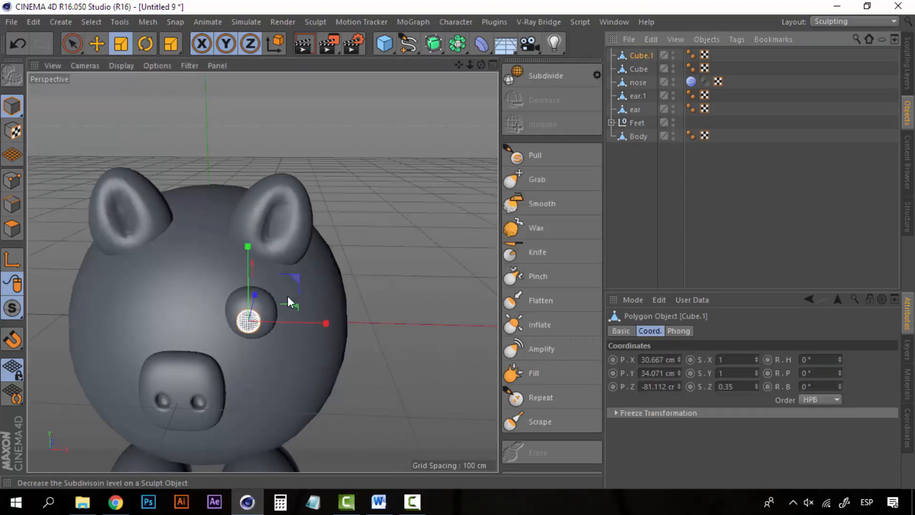
key("e")
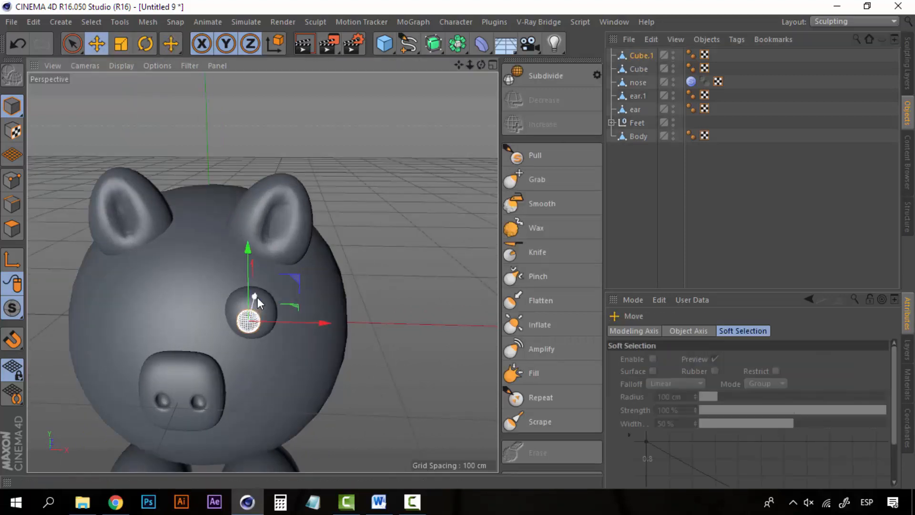
left_click_drag(258, 296, 259, 296)
left_click(627, 171)
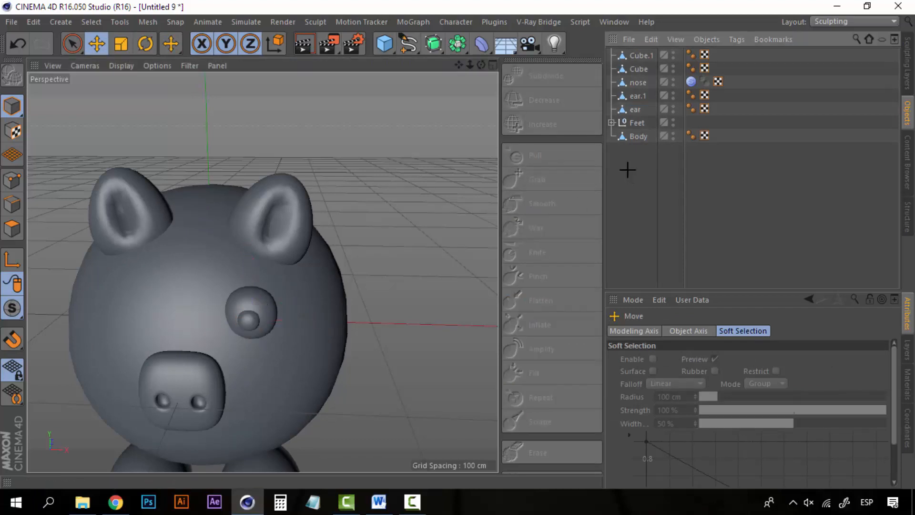
Duplicate the eye and its pupil together and move the copies along X to the other side of the face.
left_click(633, 56)
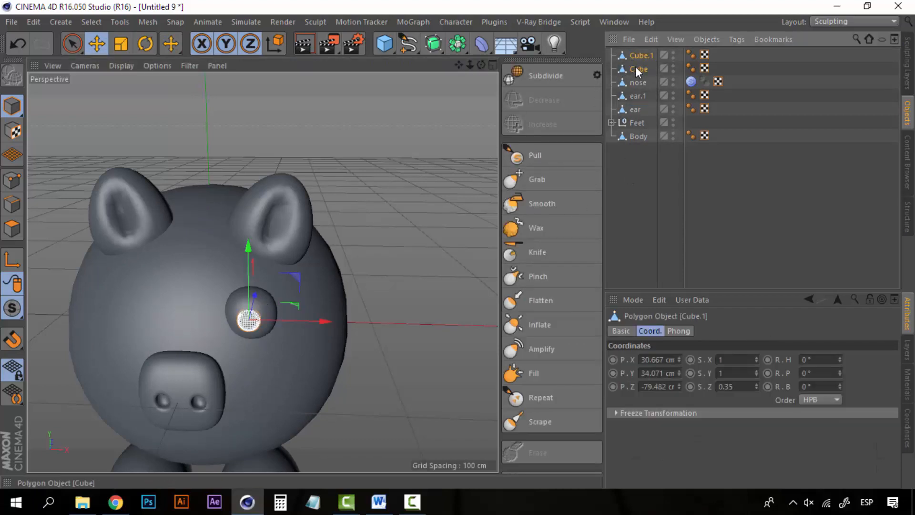
left_click(636, 67, "ctrl")
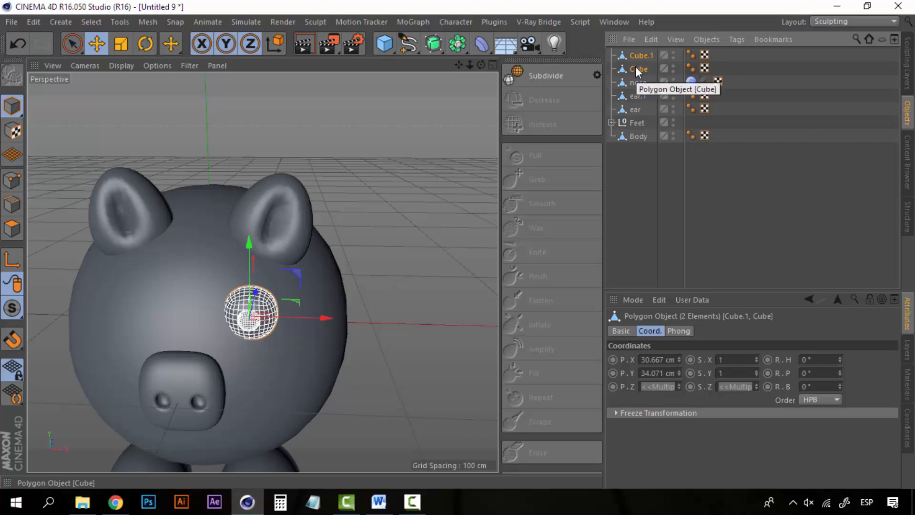
key("ctrl+v")
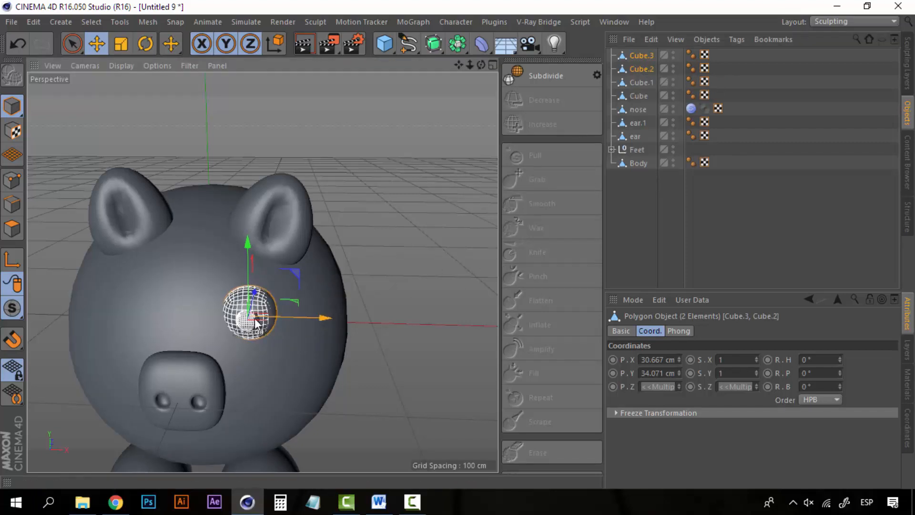
left_click_drag(256, 323, 204, 318)
left_click(648, 214)
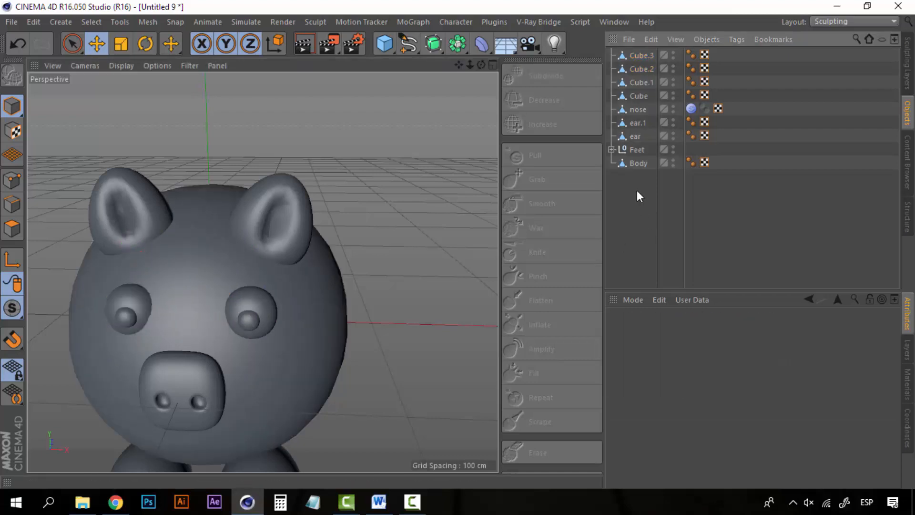
Group the four eye and pupil cubes and name the group Eyes.
left_click(640, 97, "shift")
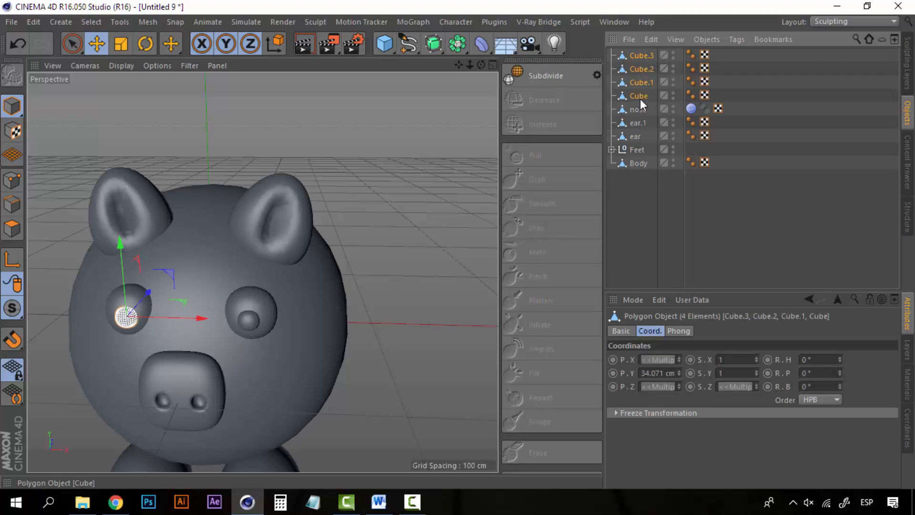
right_click(640, 99)
left_click(704, 349)
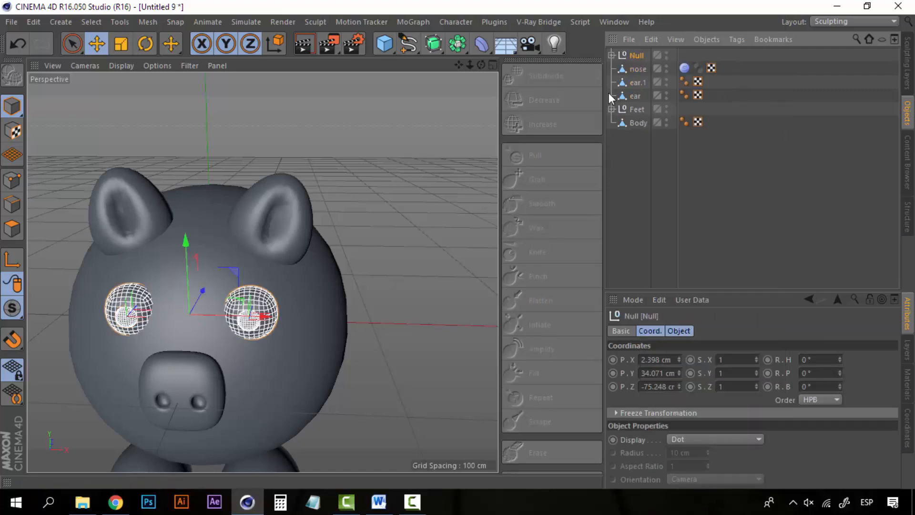
double_click(638, 55)
type("Eyes")
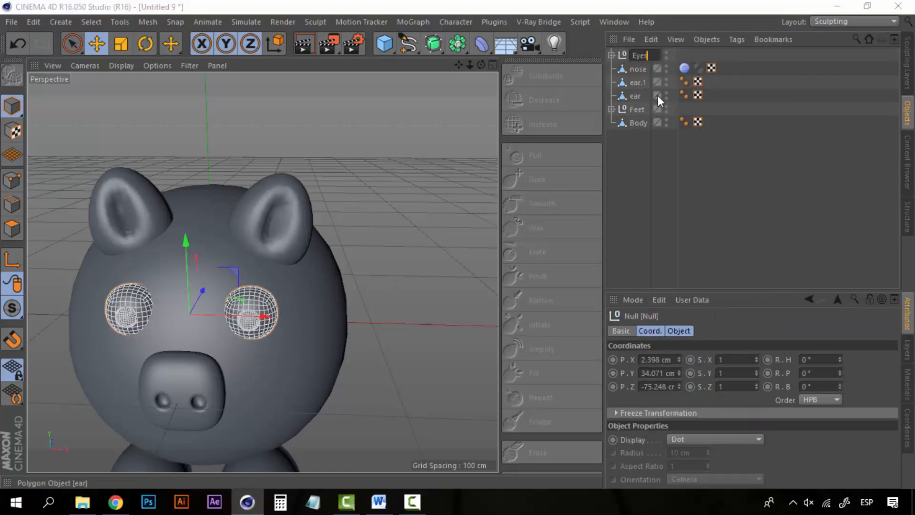
key("Return")
Group the two ear objects and name the group Ears.
left_click(639, 81)
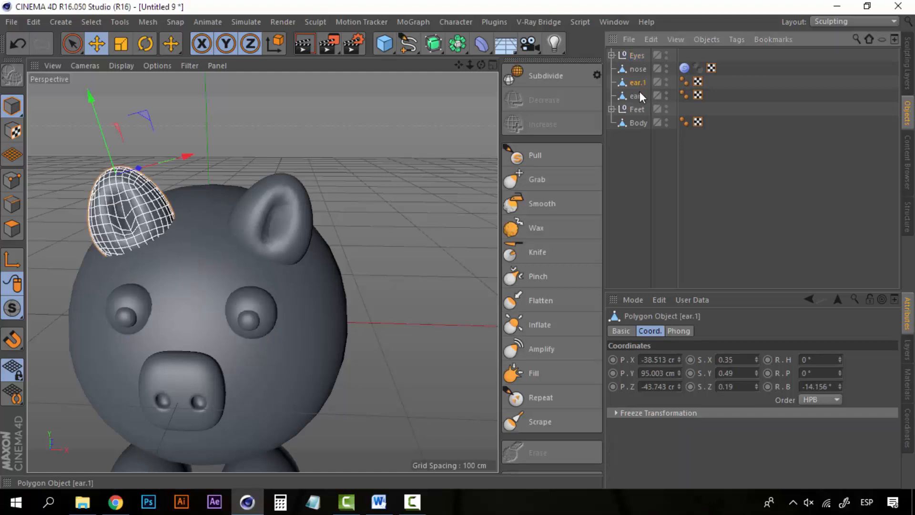
left_click(639, 94, "shift")
right_click(640, 93)
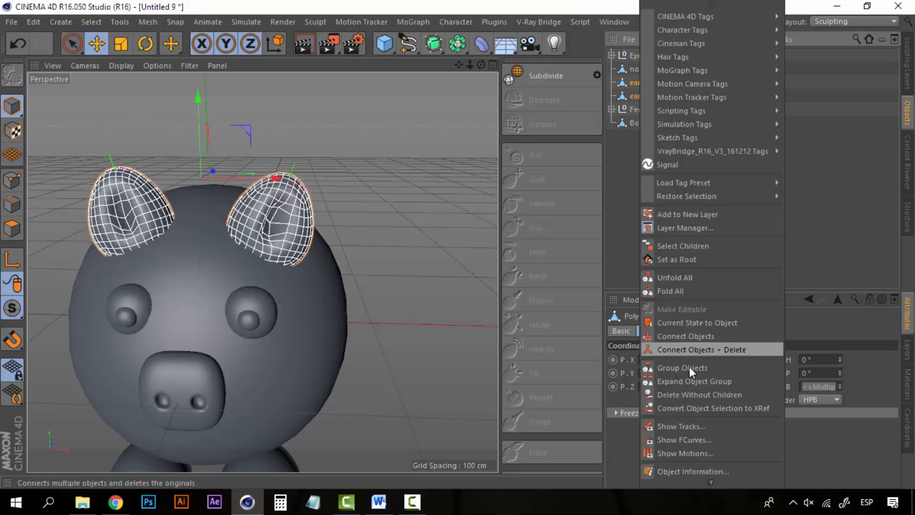
left_click(689, 349)
double_click(639, 82)
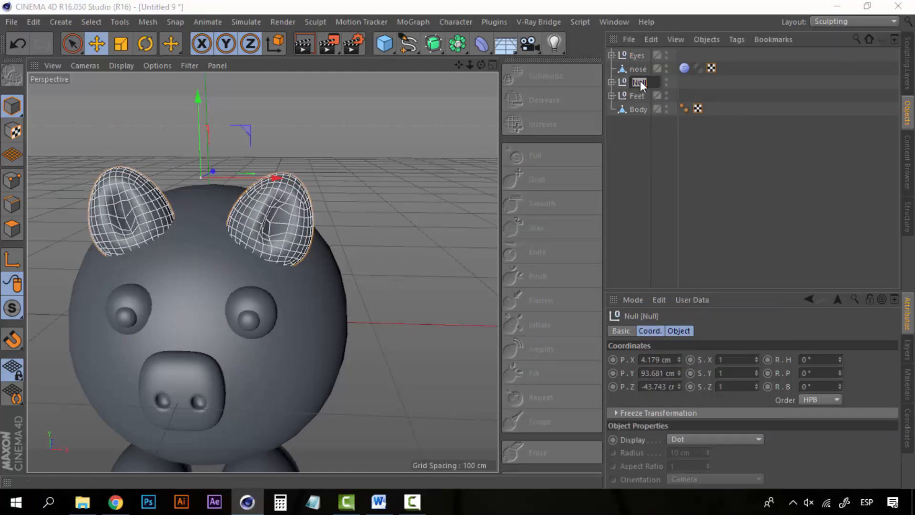
type("Ears")
key("Return")
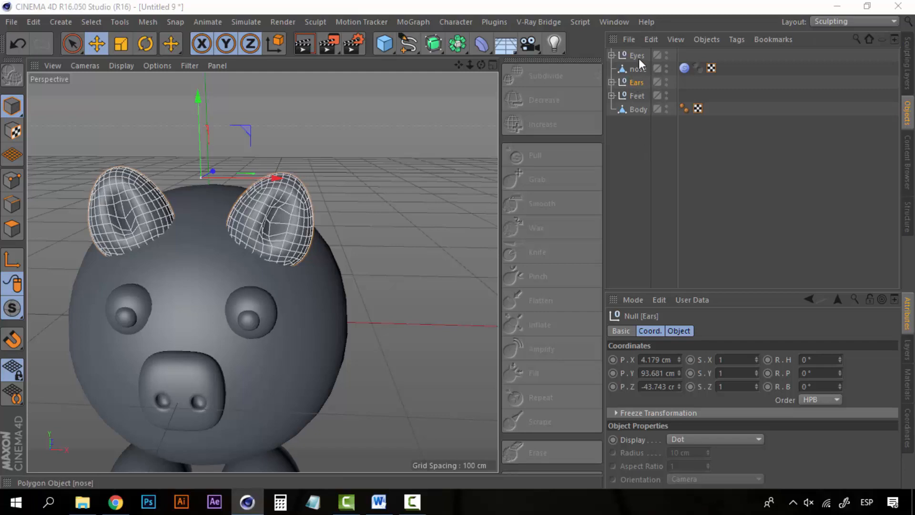
Group the Eyes, nose, Ears, Feet and Body under one null and name it Pig.
left_click(637, 56)
left_click(637, 108, "shift")
right_click(636, 108)
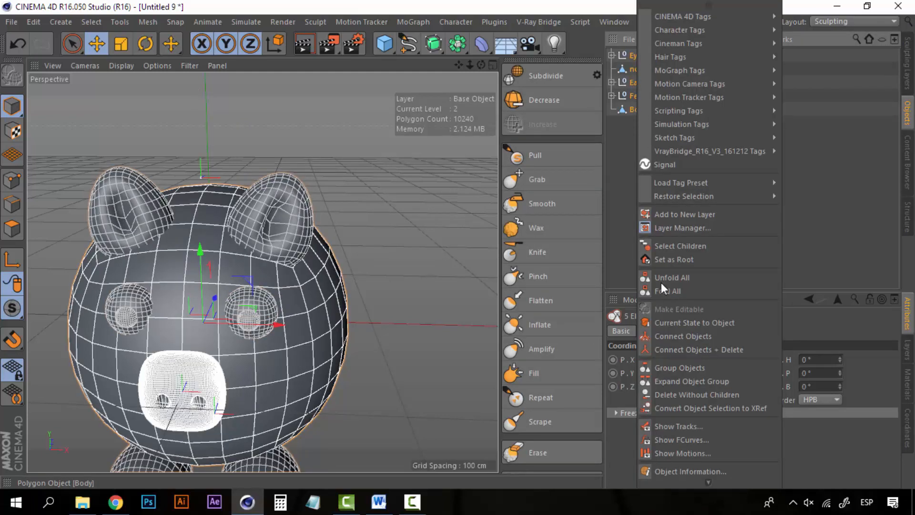
left_click(698, 369)
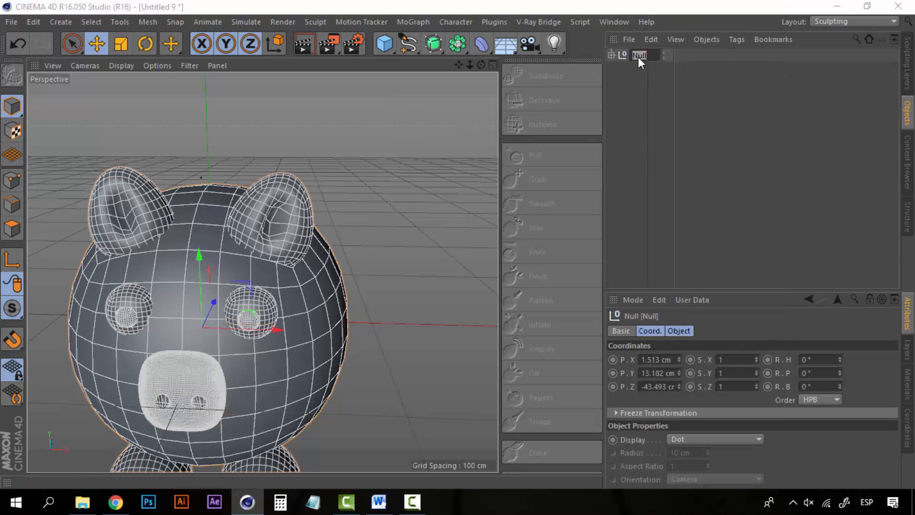
left_click(638, 57)
type("Pig")
key("Return")
left_click(627, 136)
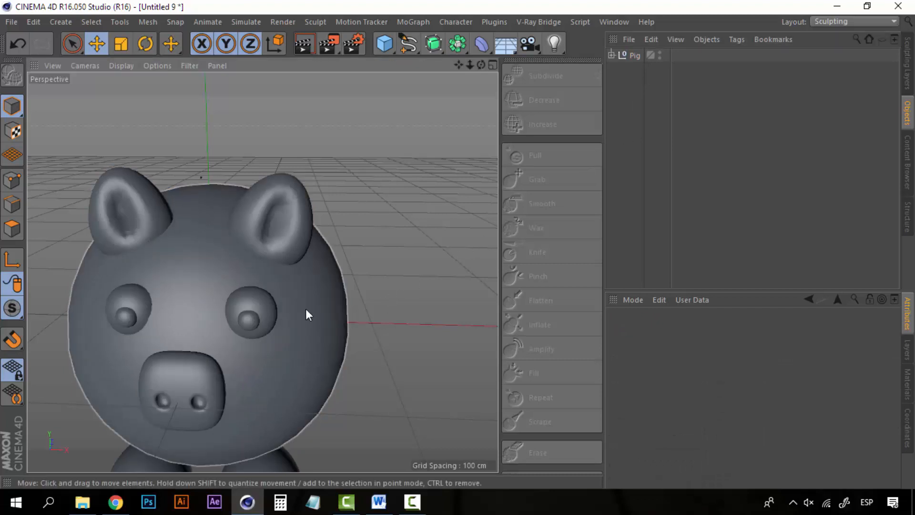
Copy the Pig group into the open Clay Planet.c4d scene.
left_click(636, 56)
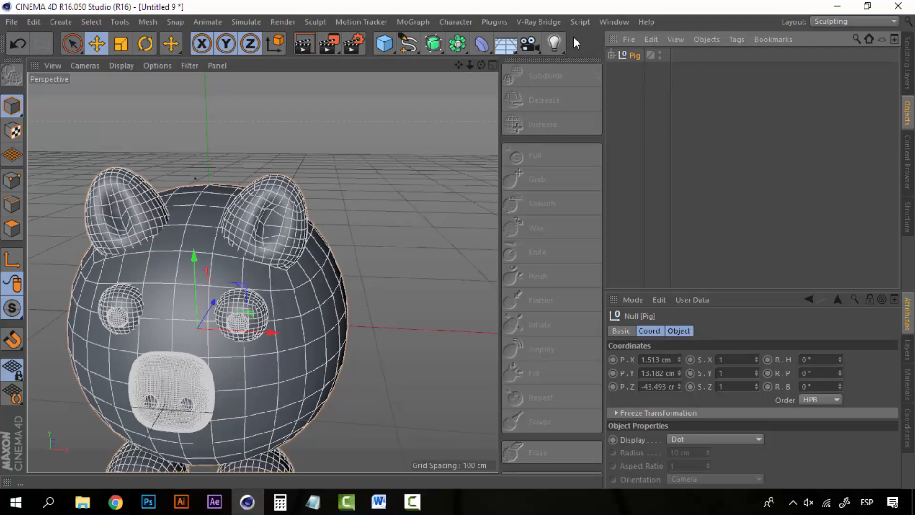
left_click(613, 22)
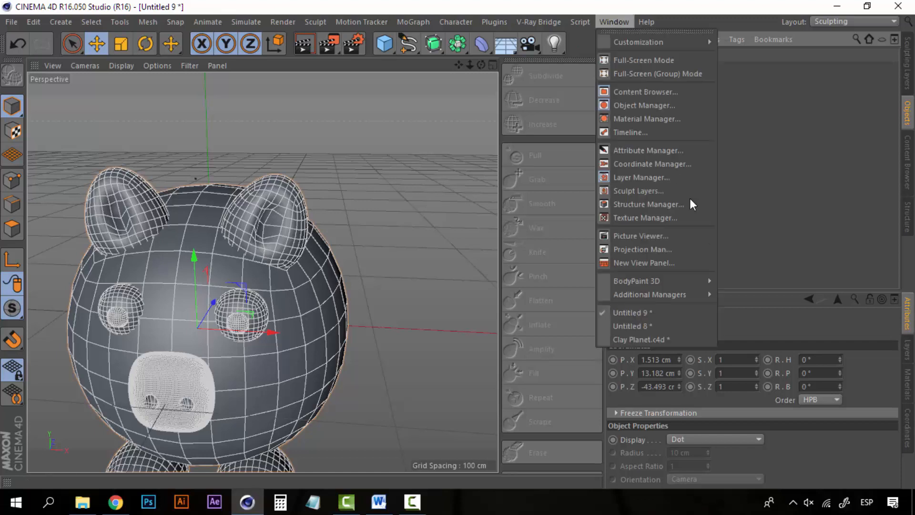
left_click(682, 341)
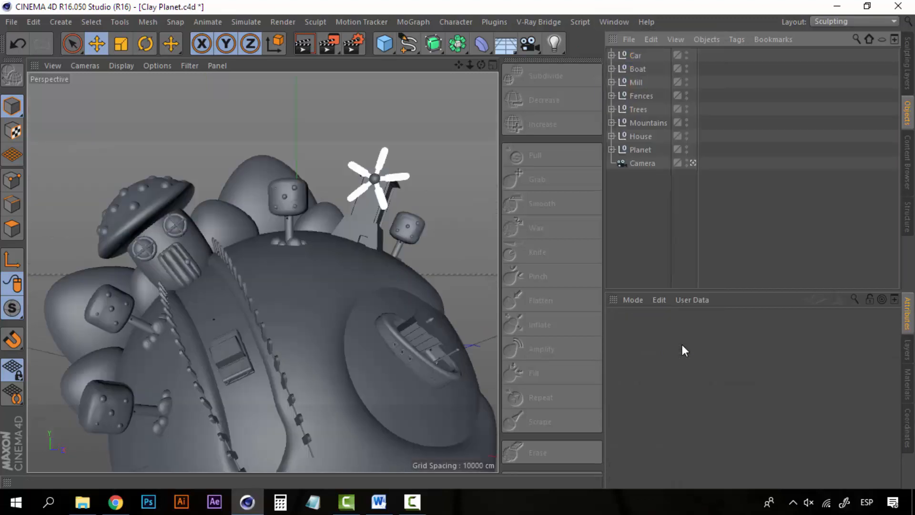
key("ctrl+v")
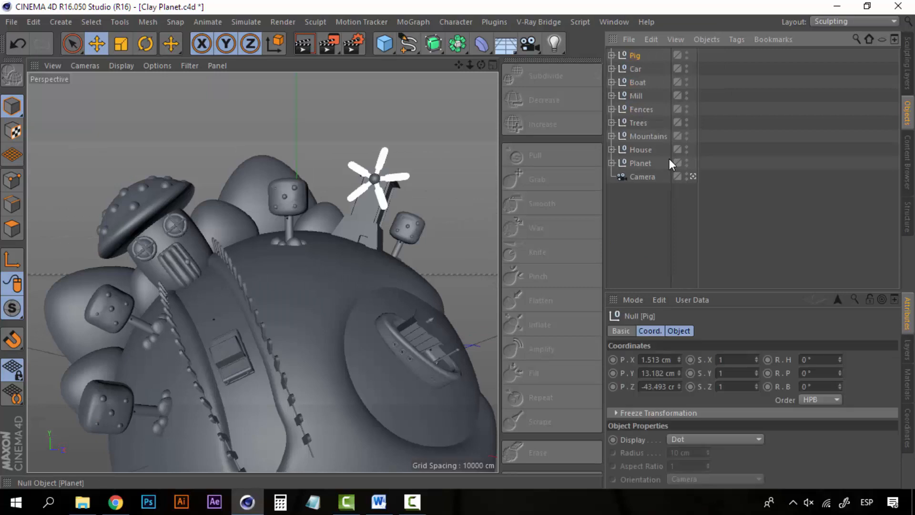
Position the Pig group on the planet's surface, on the outer side of the fenced road.
key("o")
left_click_drag(401, 125, 401, 125)
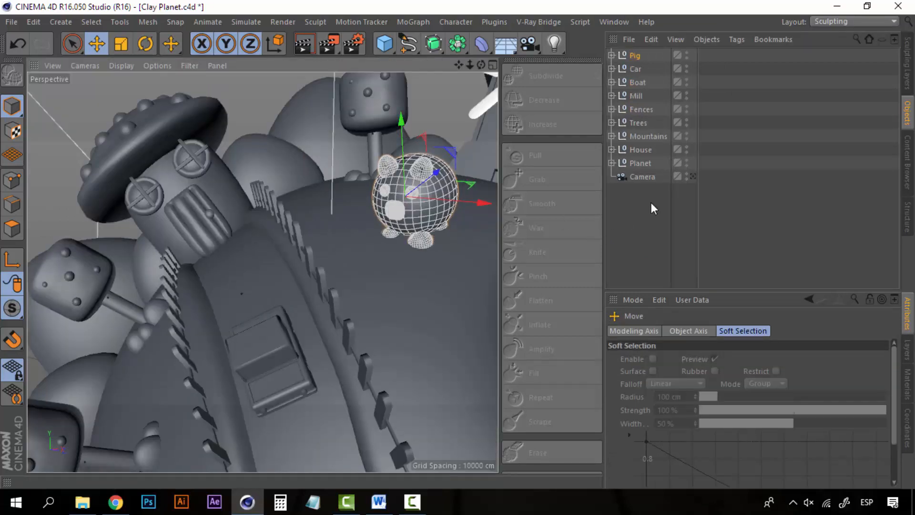
left_click(650, 202)
Set the Pig group's X, Y and Z scale to 0.07.
left_click(635, 56)
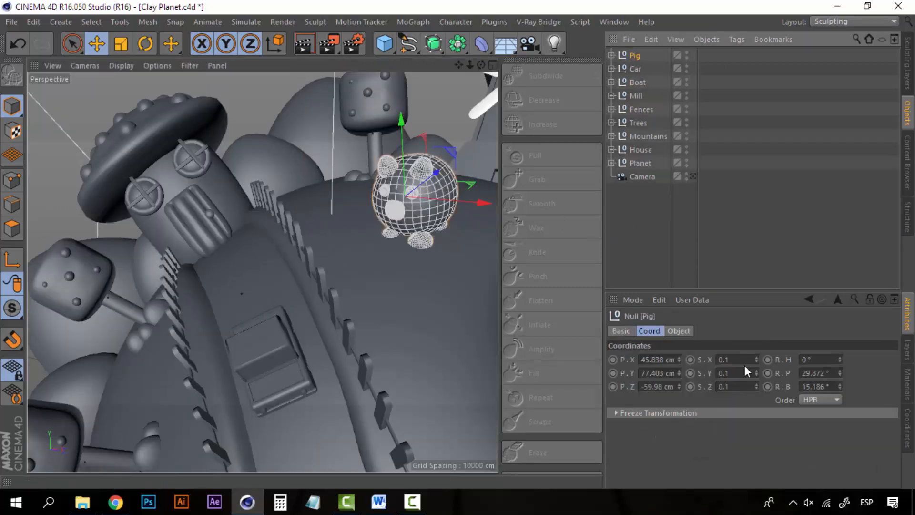
left_click(729, 360)
left_click_drag(729, 360, 726, 360)
type("0")
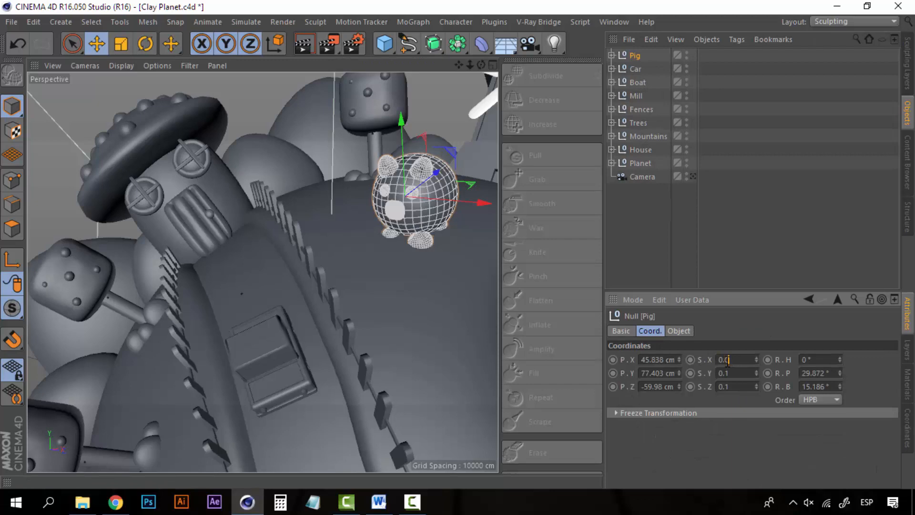
type("7")
key("Return")
key("ctrl+c")
left_click_drag(732, 375, 686, 365)
key("ctrl+v")
key("Return")
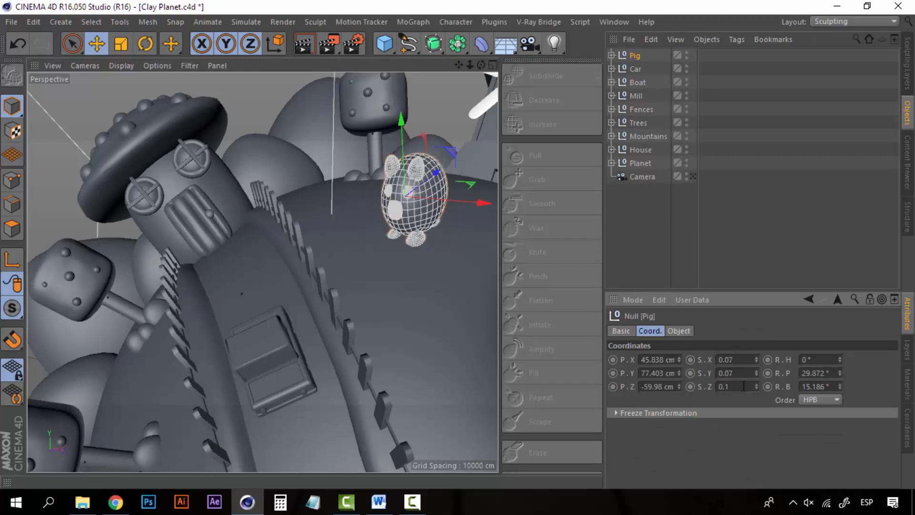
left_click_drag(732, 386, 697, 383)
key("ctrl+v")
key("Return")
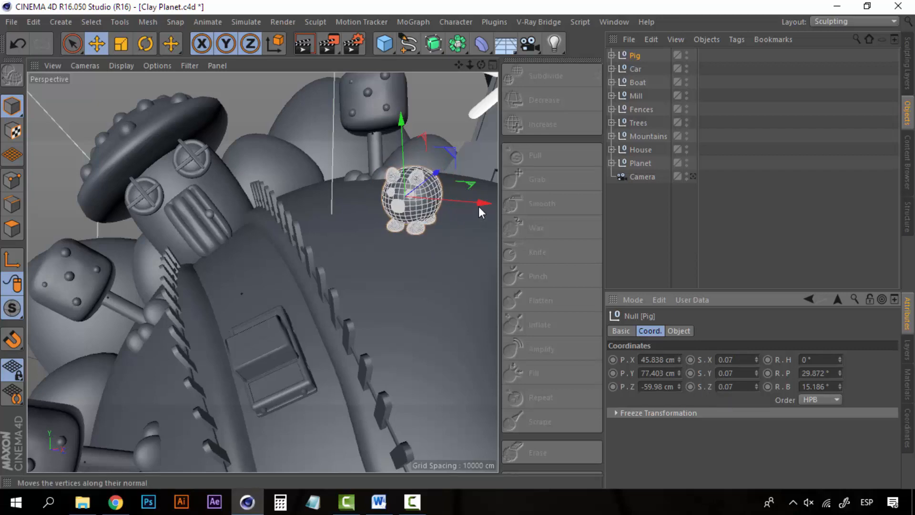
Shift the Pig group farther from the fences and lower it onto the planet, at about X 47.5, Y 75.3, Z -58.8 cm.
left_click_drag(478, 202, 490, 202)
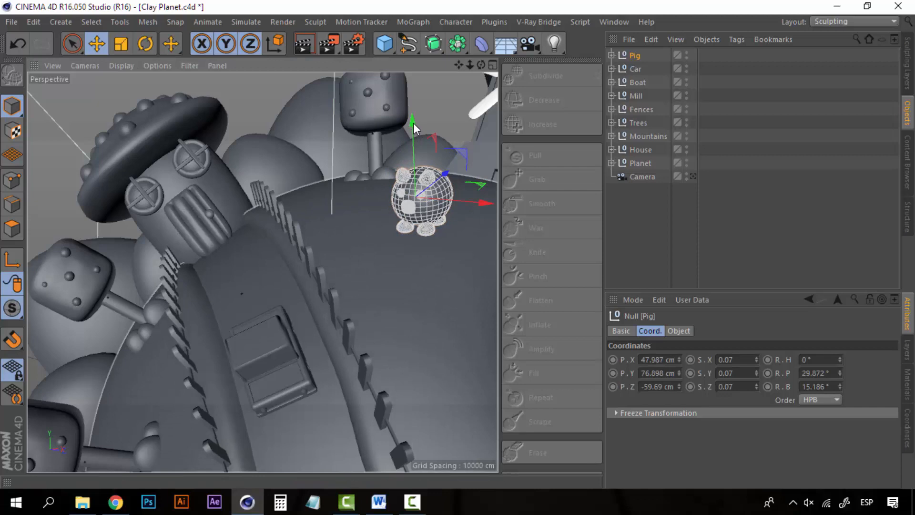
left_click_drag(413, 123, 412, 130)
left_click(650, 221)
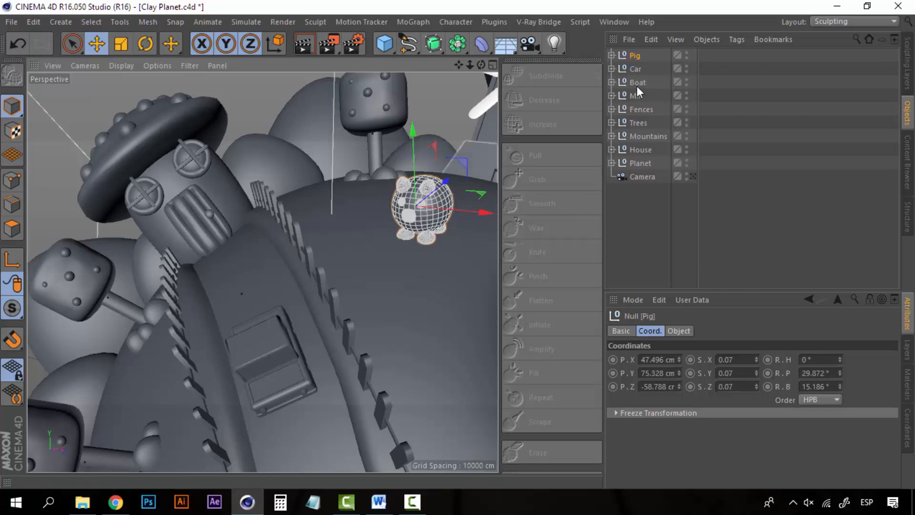
Duplicate the Pig group and move the copy along its X axis to an X position of about 38.5 cm.
left_click(638, 54)
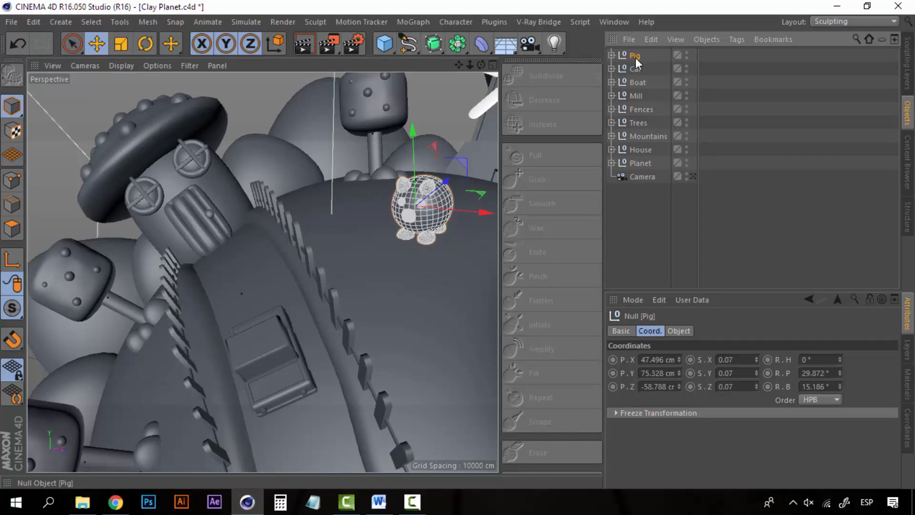
key("ctrl+c")
key("ctrl+v")
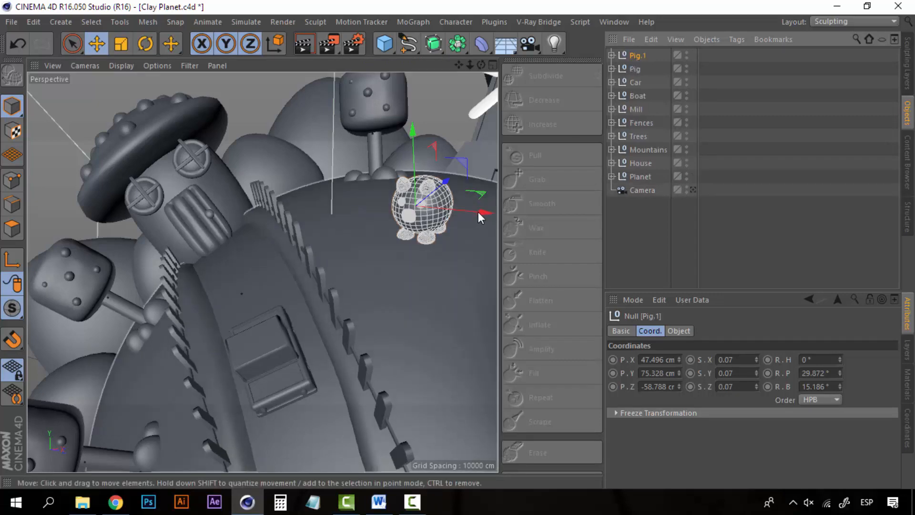
left_click_drag(478, 212, 436, 210)
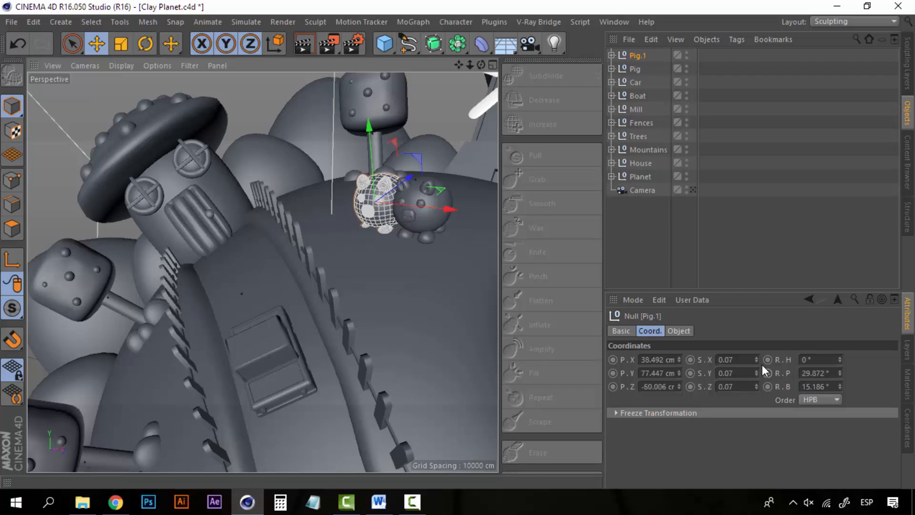
Set the X, Y and Z scale of the duplicated pig group Pig.1 to 0.04.
double_click(728, 359)
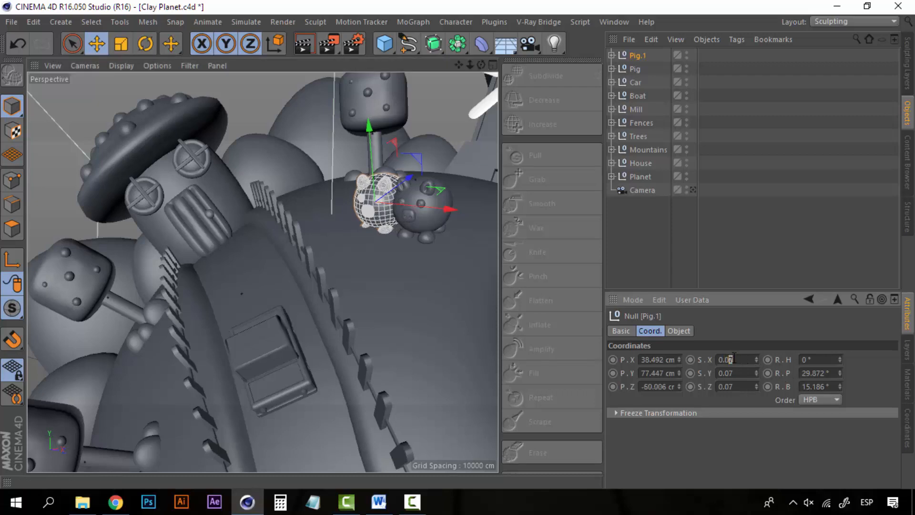
key("Return")
key("ctrl+v")
left_click_drag(740, 373, 705, 382)
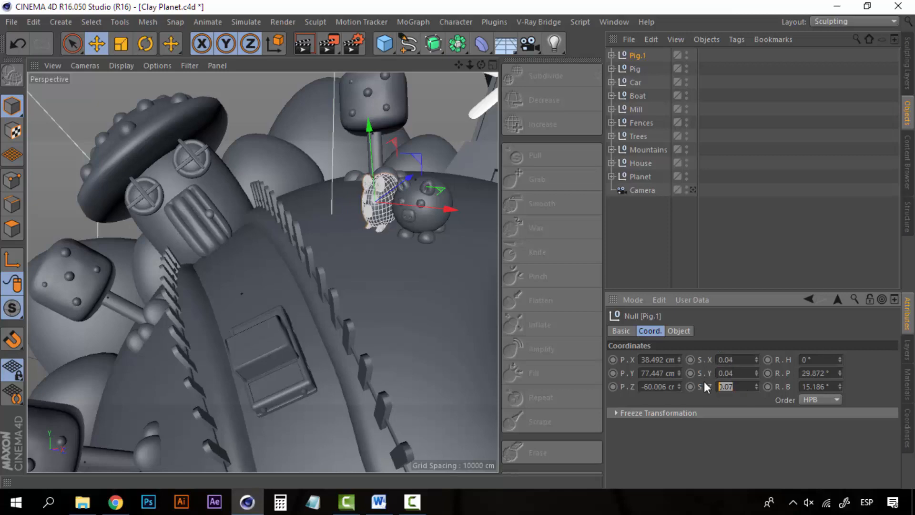
key("ctrl+v")
key("Return")
left_click(660, 222)
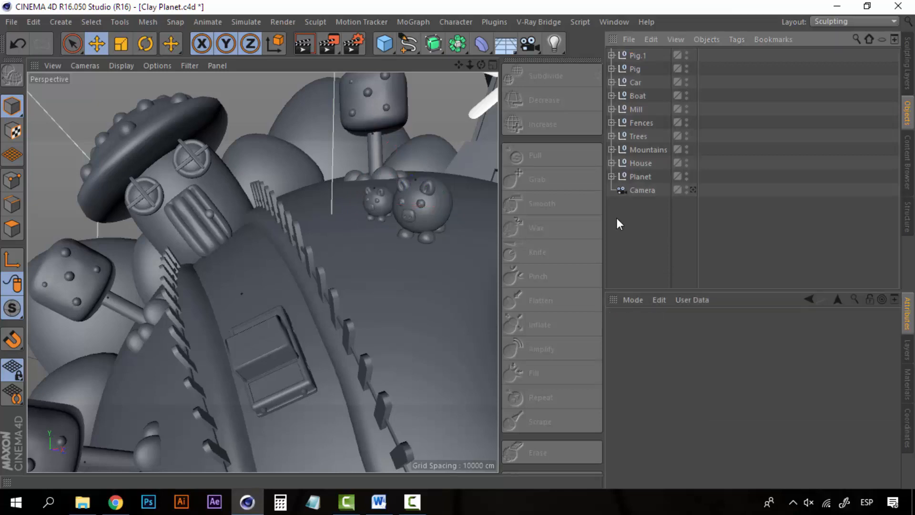
Lower the Pig.1 group onto the planet and shift it forward along its Z axis, beside the large pig.
left_click(635, 59)
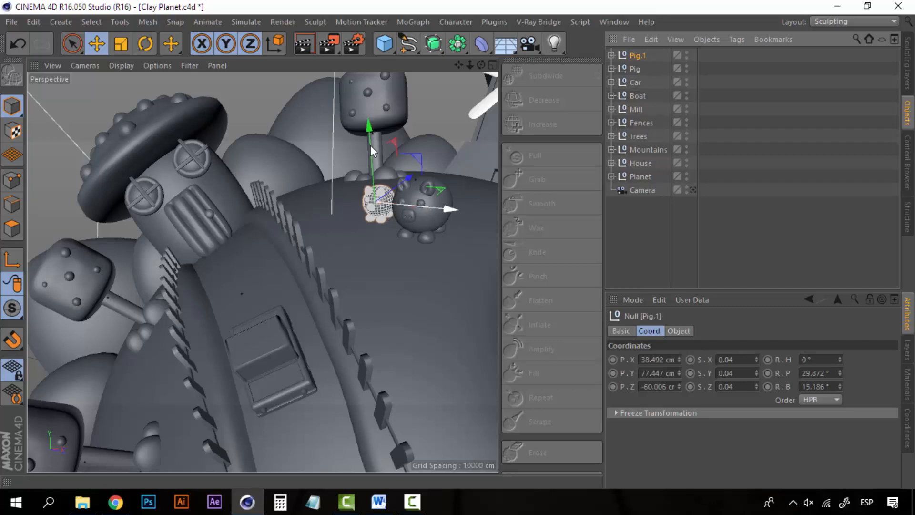
left_click_drag(370, 135, 370, 143)
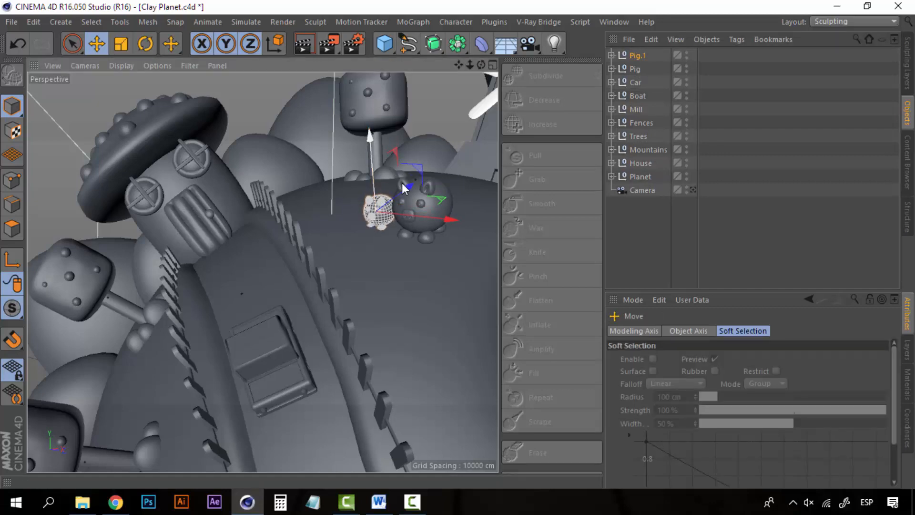
left_click_drag(408, 186, 394, 197)
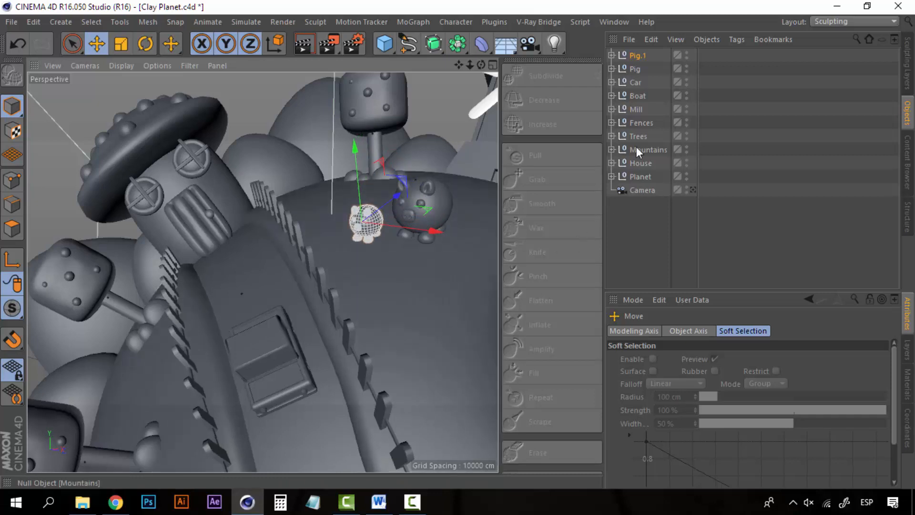
Duplicate the Pig.1 group and move the copy to the large pig's other side, at about X 57.1, Y 66.3, Z -64.7 cm.
key("ctrl+c")
key("ctrl+v")
left_click_drag(433, 233, 532, 265)
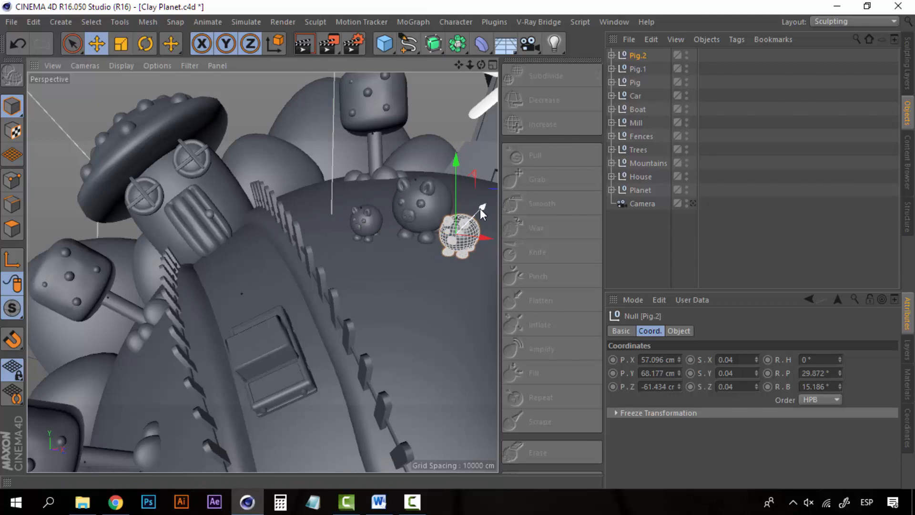
left_click_drag(480, 209, 476, 213)
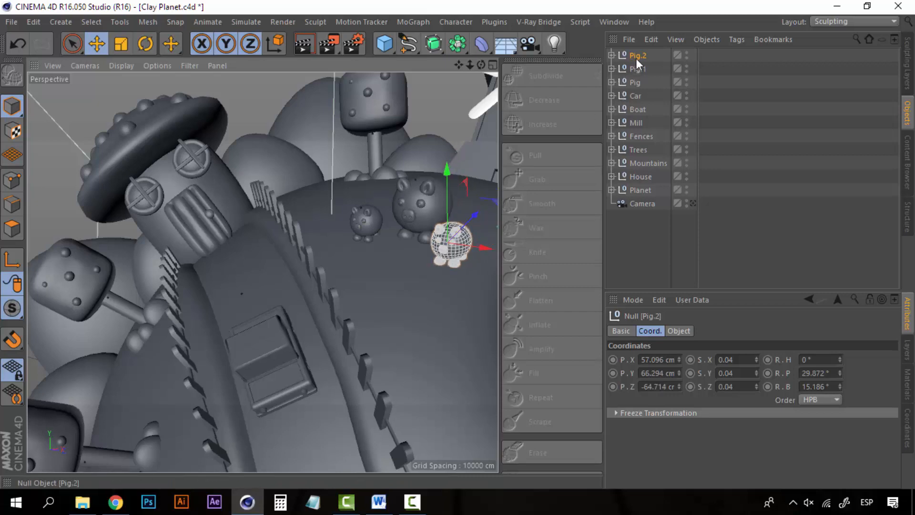
Set the X, Y and Z scale of the Pig.2 group to 0.02.
left_click(733, 359)
key("BackSpace")
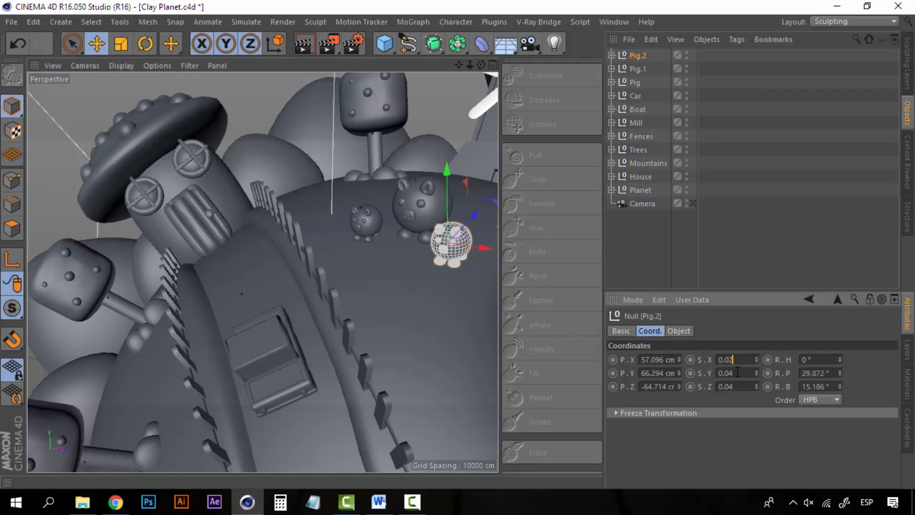
type("2")
key("Return")
left_click_drag(752, 374, 698, 384)
key("ctrl+v")
key("ctrl+v")
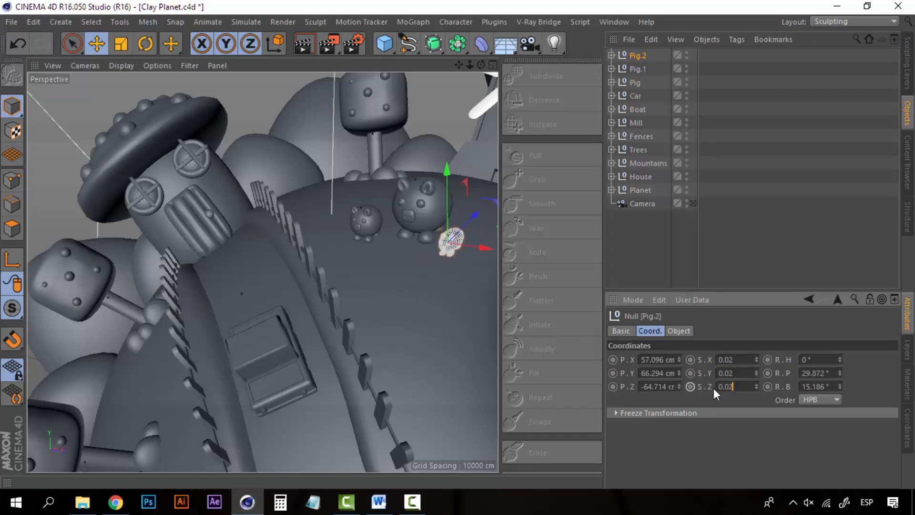
key("Return")
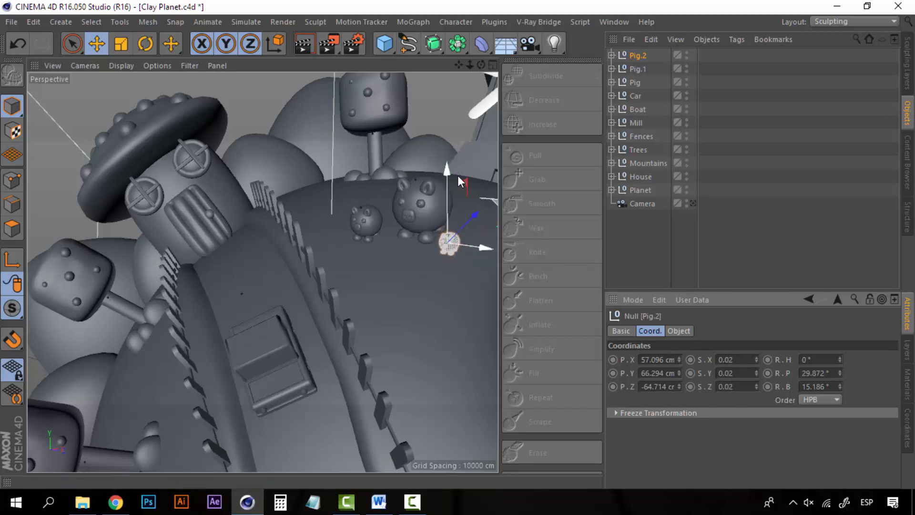
Lower the Pig.2 group onto the planet, at about X 56.7, Y 64.9, Z -63.9 cm, and switch the viewport to the scene camera.
left_click_drag(447, 173, 448, 178)
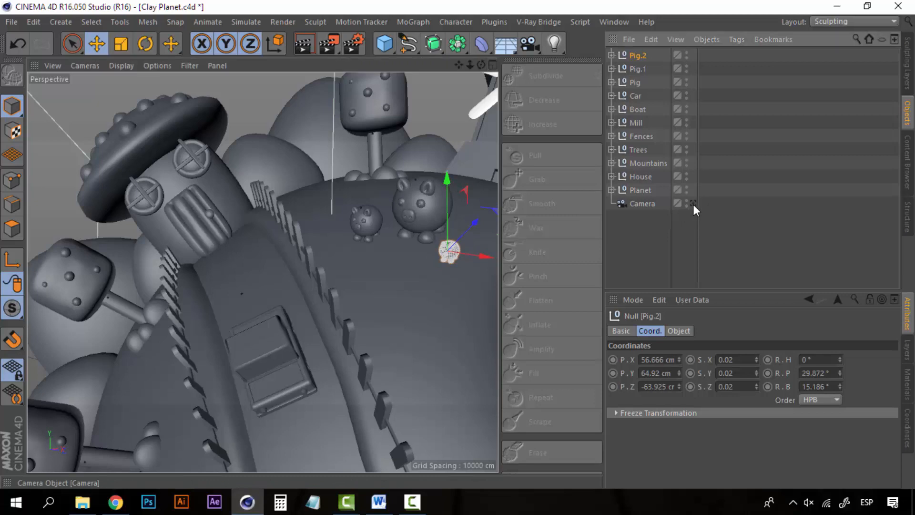
left_click(693, 204)
left_click(647, 253)
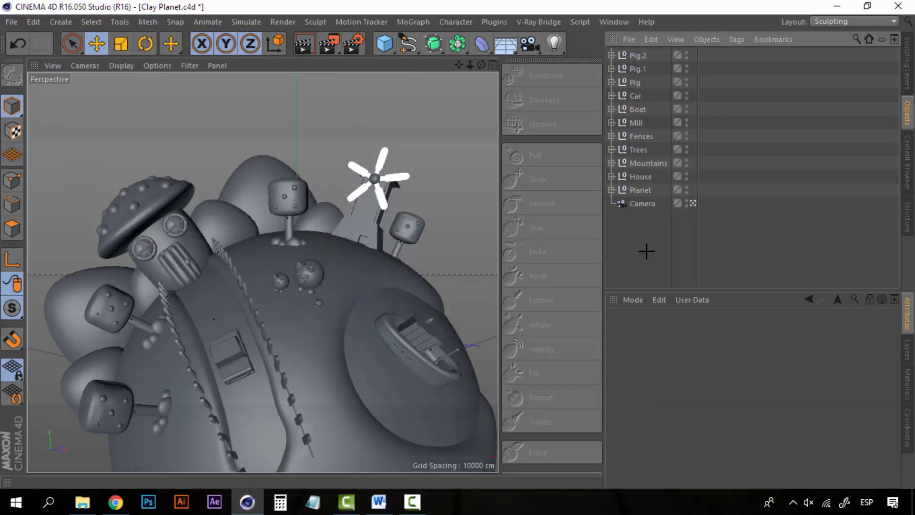